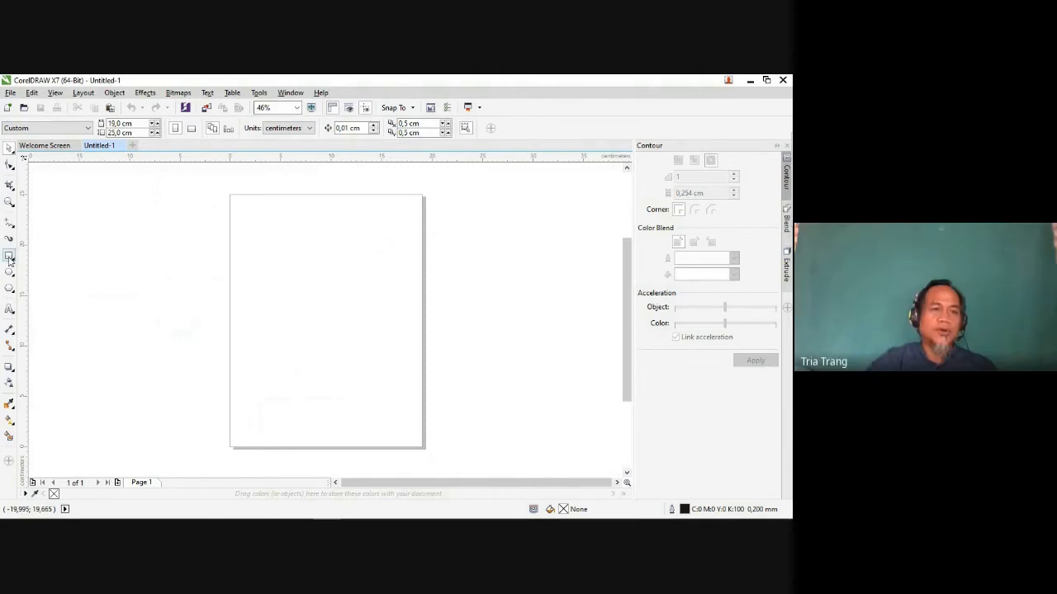
Step: Draw a rectangle in the upper part of the page and set its size to 15 by 15 cm
{"action": "left_click", "coordinate": [9, 256]}
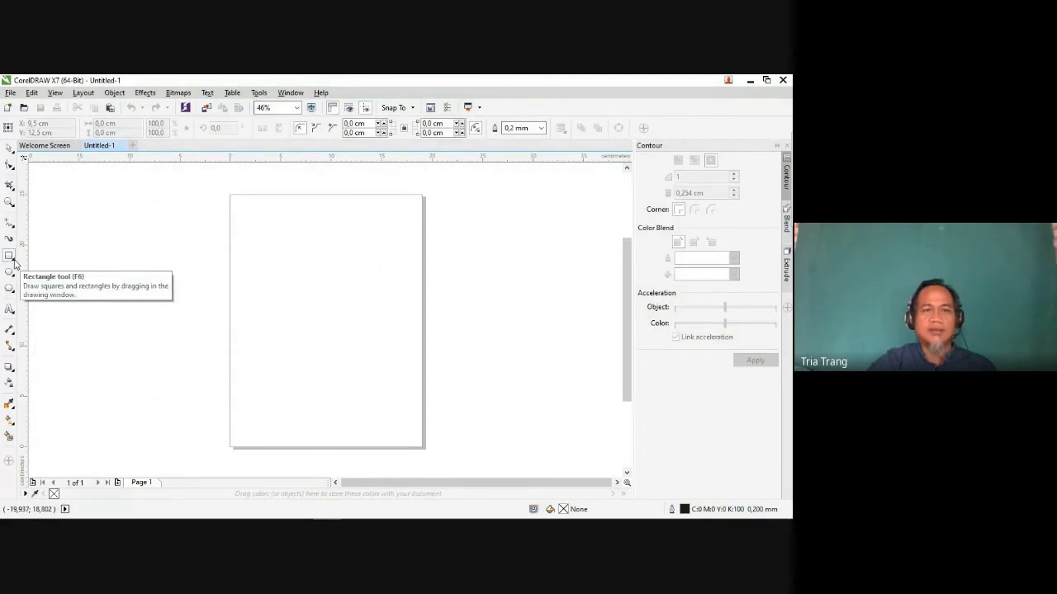
{"action": "left_click_drag", "start_coordinate": [262, 218], "coordinate": [398, 352]}
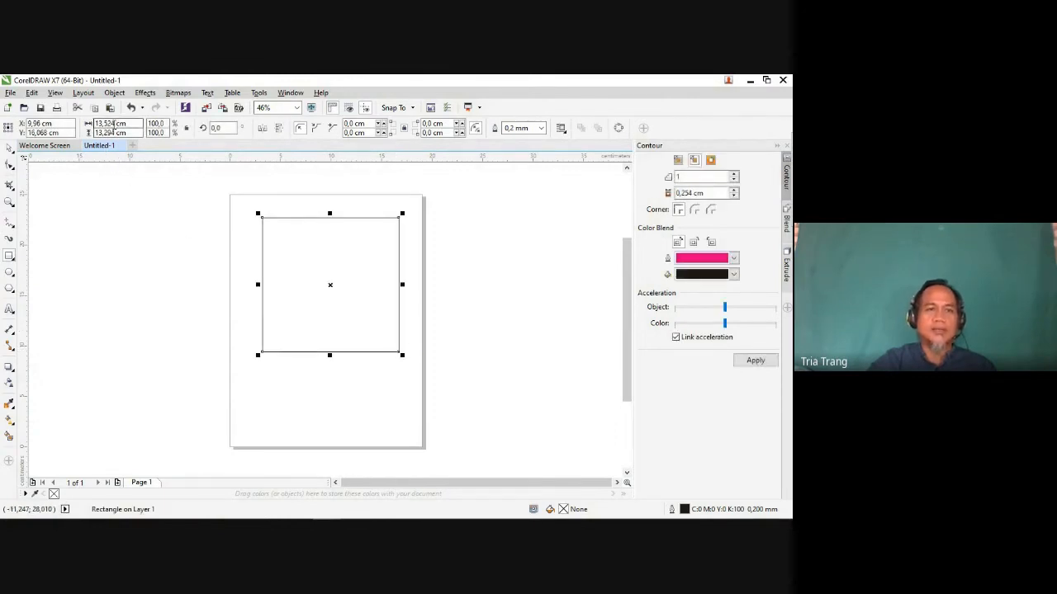
{"action": "left_click_drag", "start_coordinate": [113, 123], "coordinate": [101, 124]}
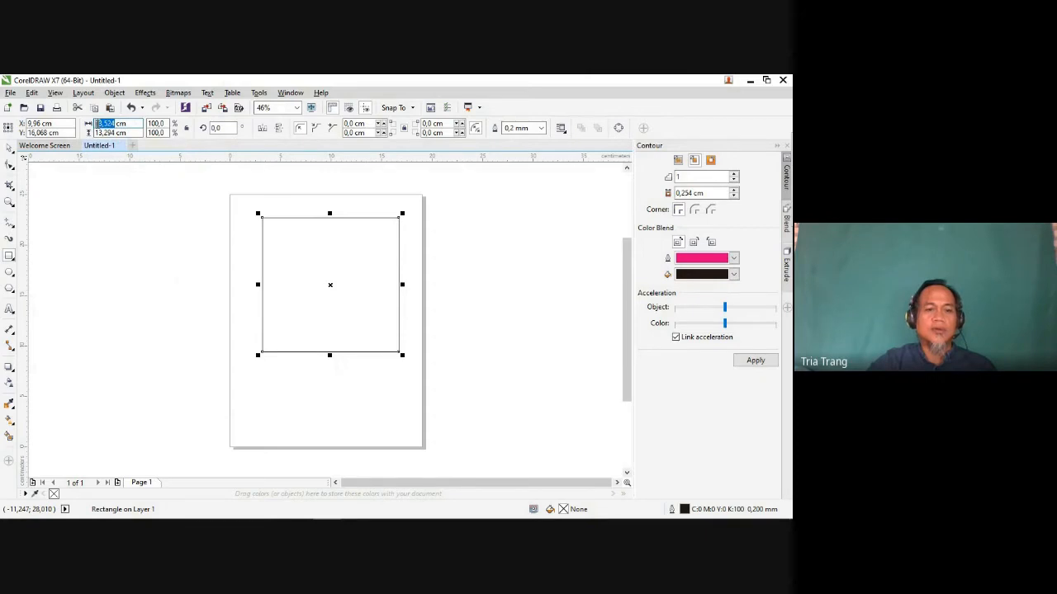
{"action": "type", "text": "1"}
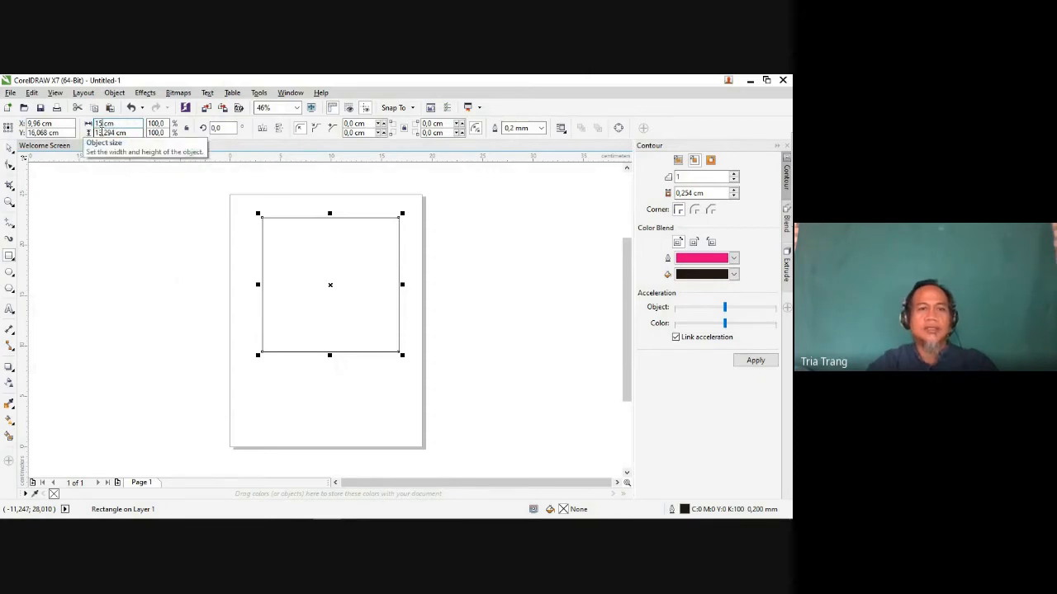
{"action": "type", "text": "5"}
{"action": "left_click_drag", "start_coordinate": [115, 132], "coordinate": [96, 139]}
{"action": "type", "text": "1"}
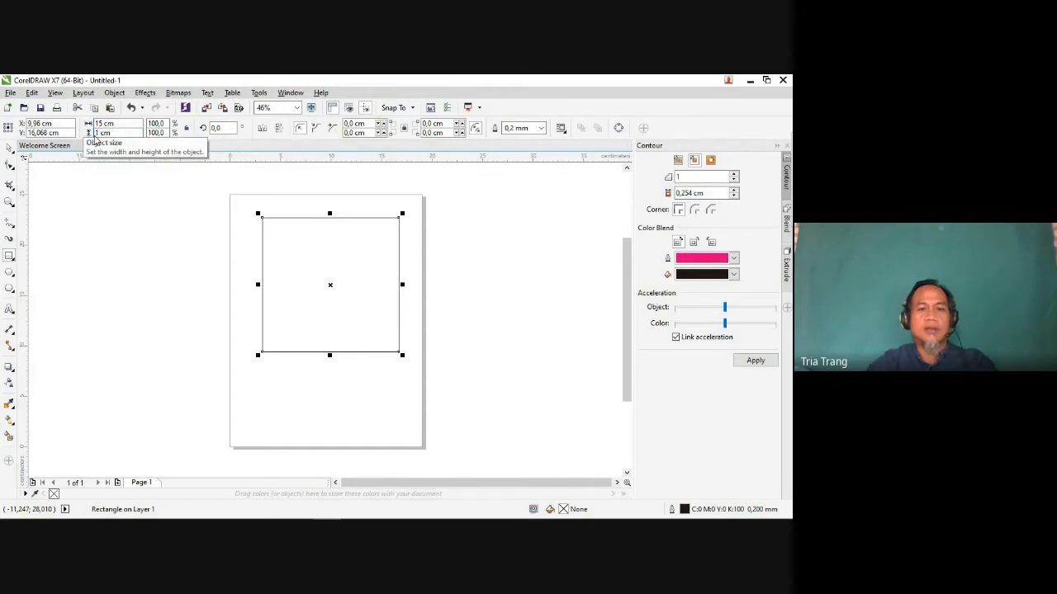
{"action": "type", "text": "5"}
{"action": "key", "text": "Return"}
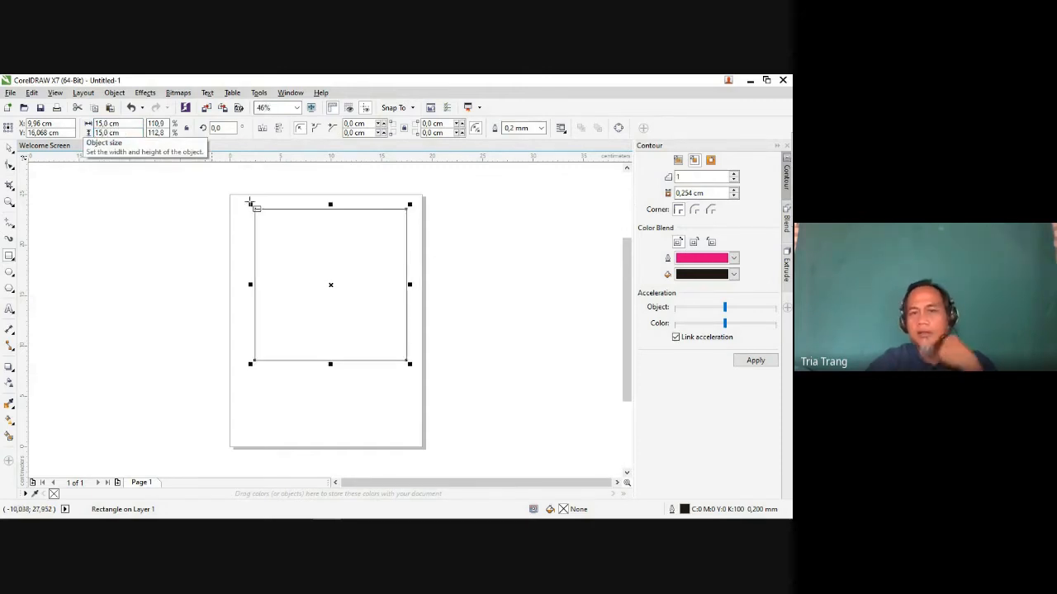
Step: Move the square slightly left and down so its centre sits at about X 9.47 cm, Y 15.64 cm
{"action": "left_click", "coordinate": [329, 286]}
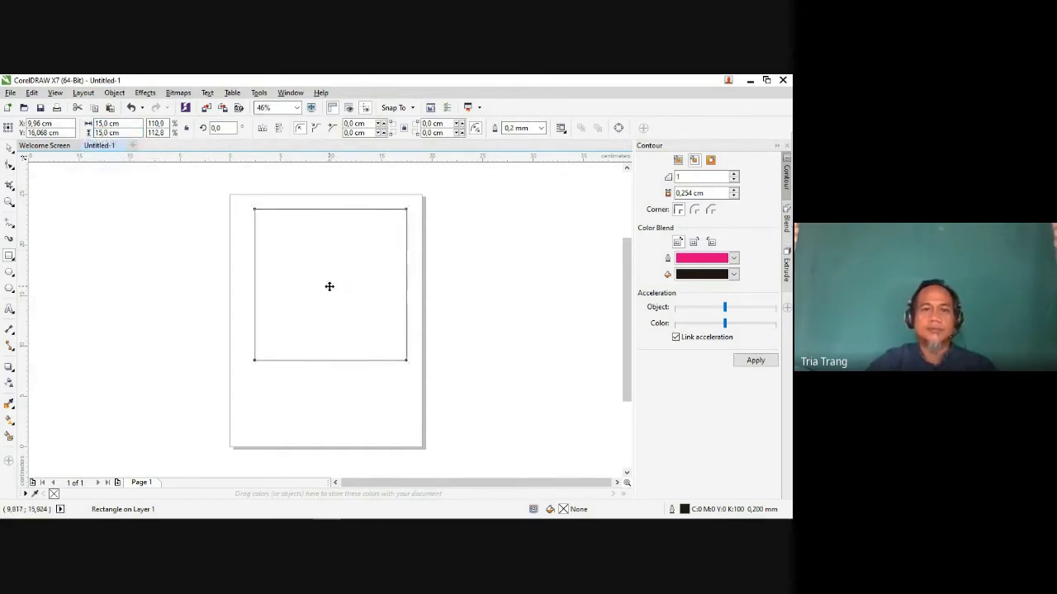
{"action": "left_click", "coordinate": [11, 147]}
{"action": "mouse_move", "coordinate": [333, 285]}
{"action": "left_mouse_down"}
{"action": "mouse_move", "coordinate": [319, 287]}
{"action": "mouse_move", "coordinate": [325, 342]}
{"action": "mouse_move", "coordinate": [325, 287]}
{"action": "left_mouse_up"}
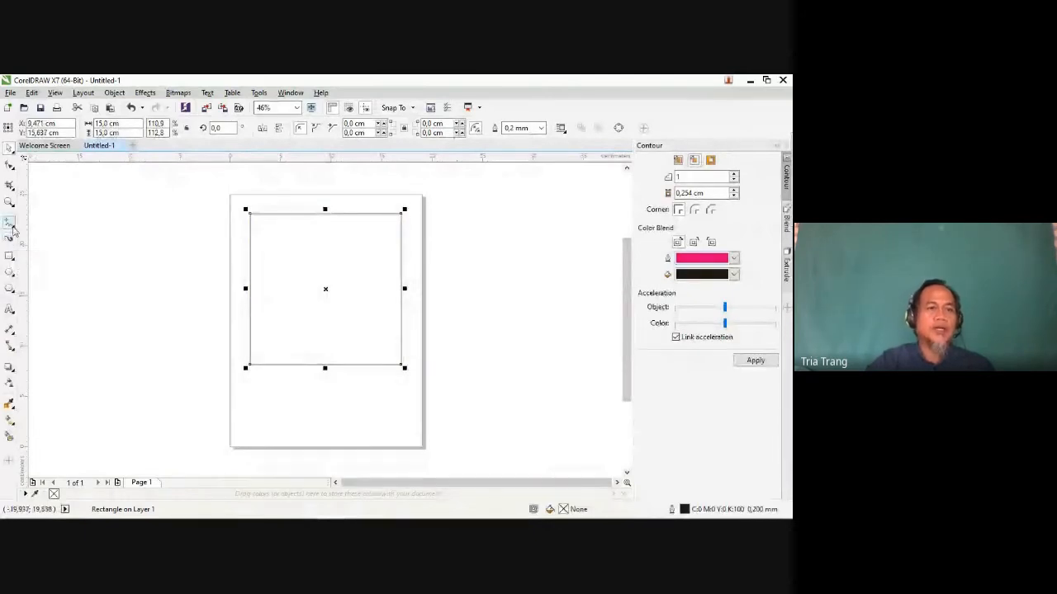
Step: Draw a connected zigzag with 2-Point Line from the square's left edge to its right edge, about 15 cm wide and 6.6 cm high
{"action": "left_click", "coordinate": [12, 228]}
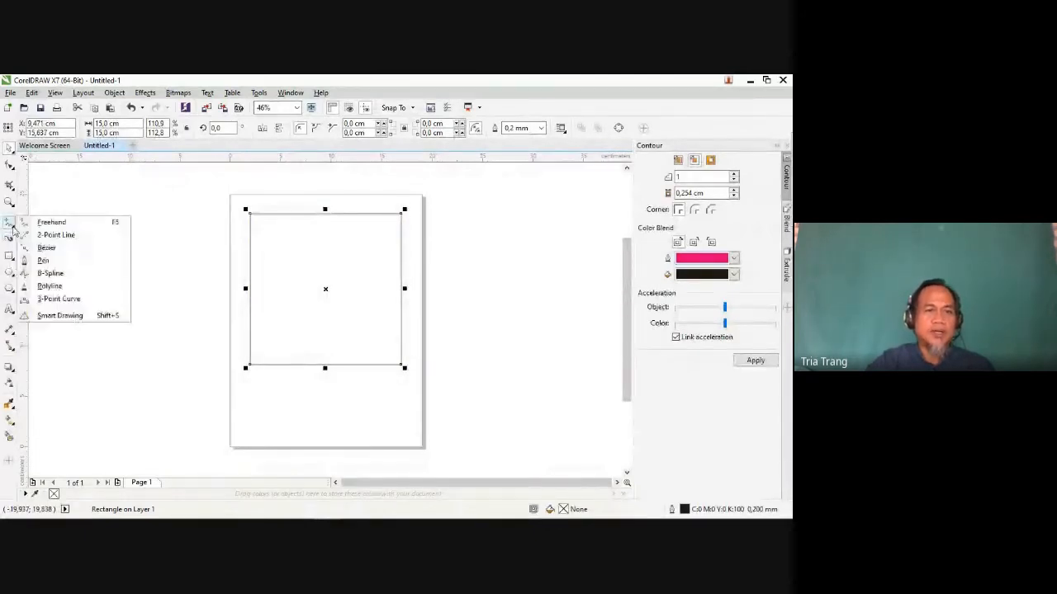
{"action": "left_click", "coordinate": [48, 237]}
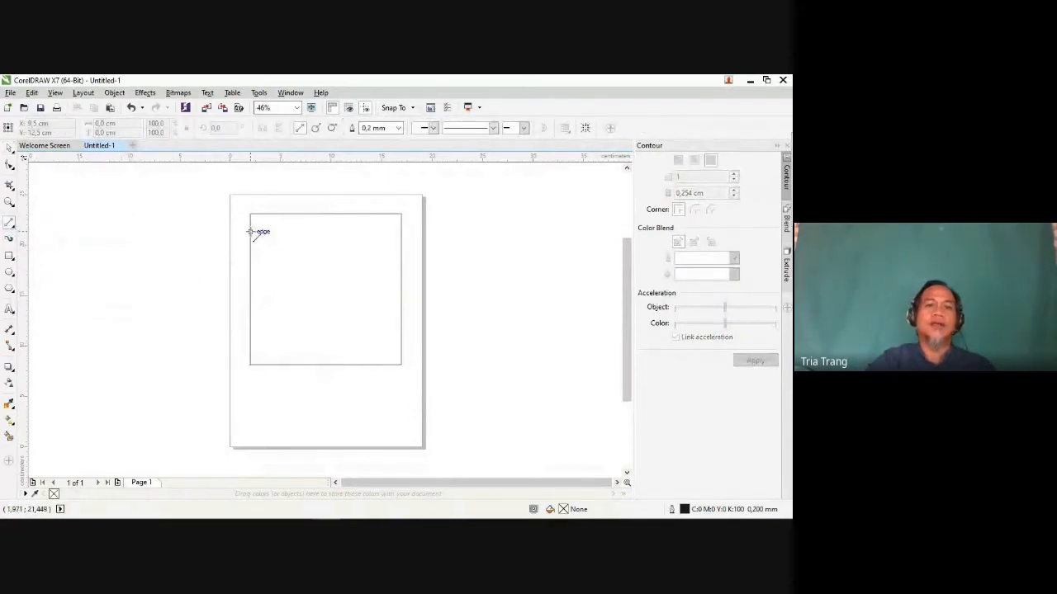
{"action": "left_click_drag", "start_coordinate": [250, 231], "coordinate": [402, 281]}
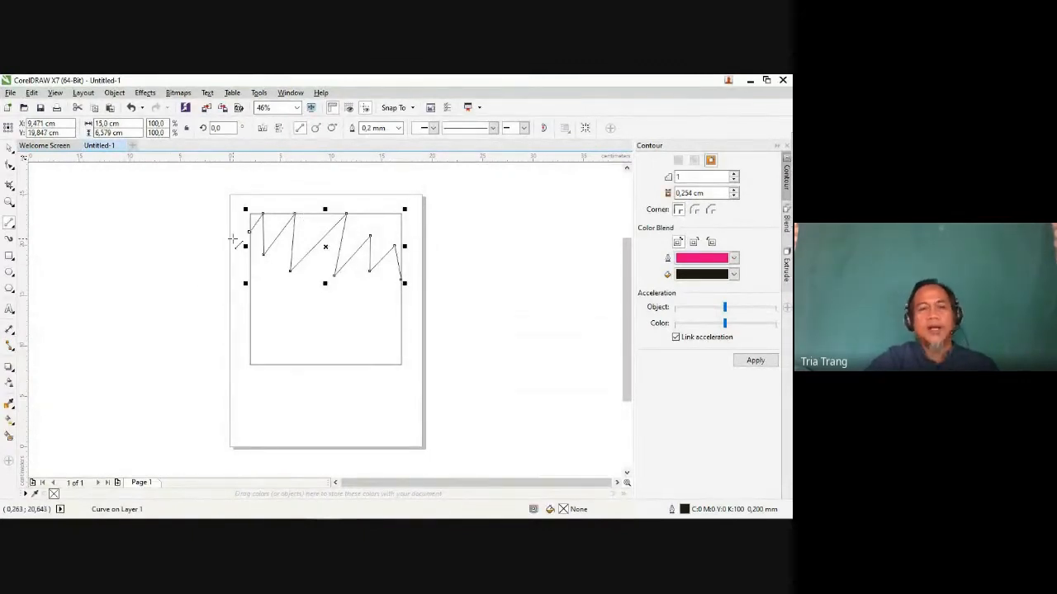
Step: Set the zigzag line's outline width to 1.0 mm
{"action": "left_click", "coordinate": [398, 129]}
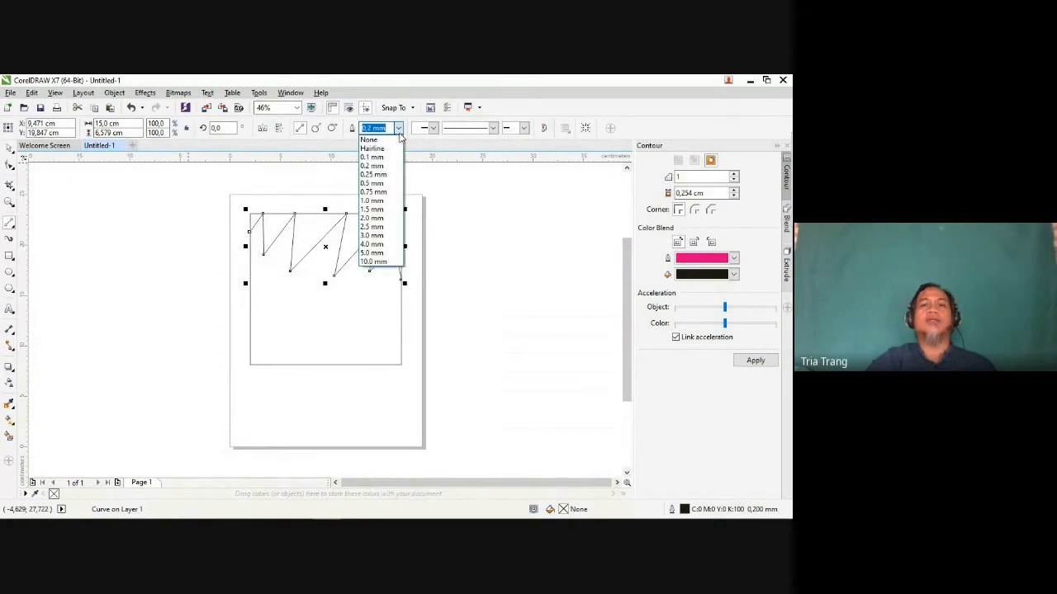
{"action": "left_click", "coordinate": [378, 200]}
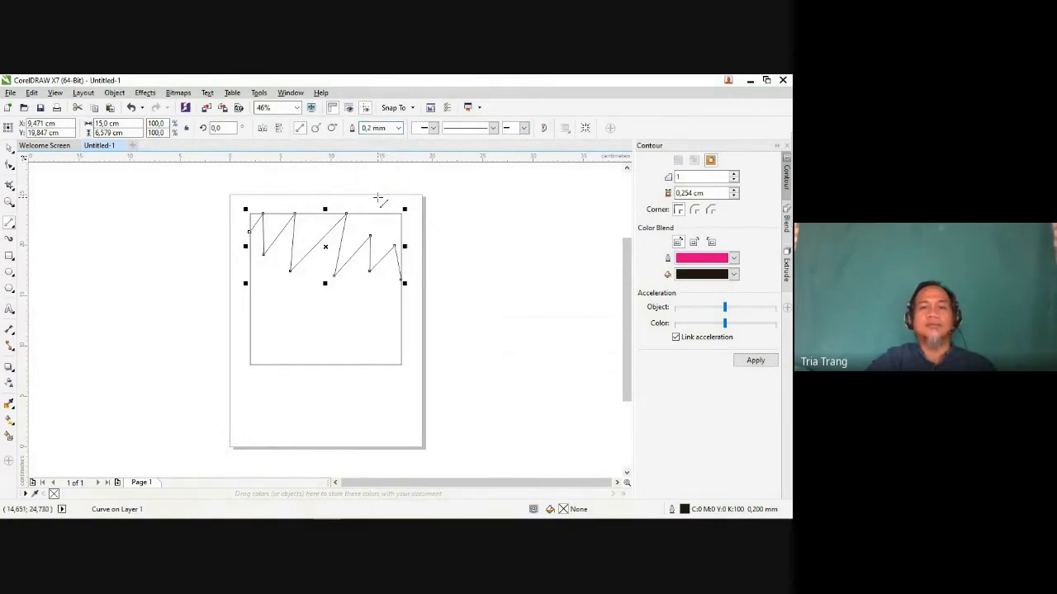
{"action": "left_click", "coordinate": [398, 129]}
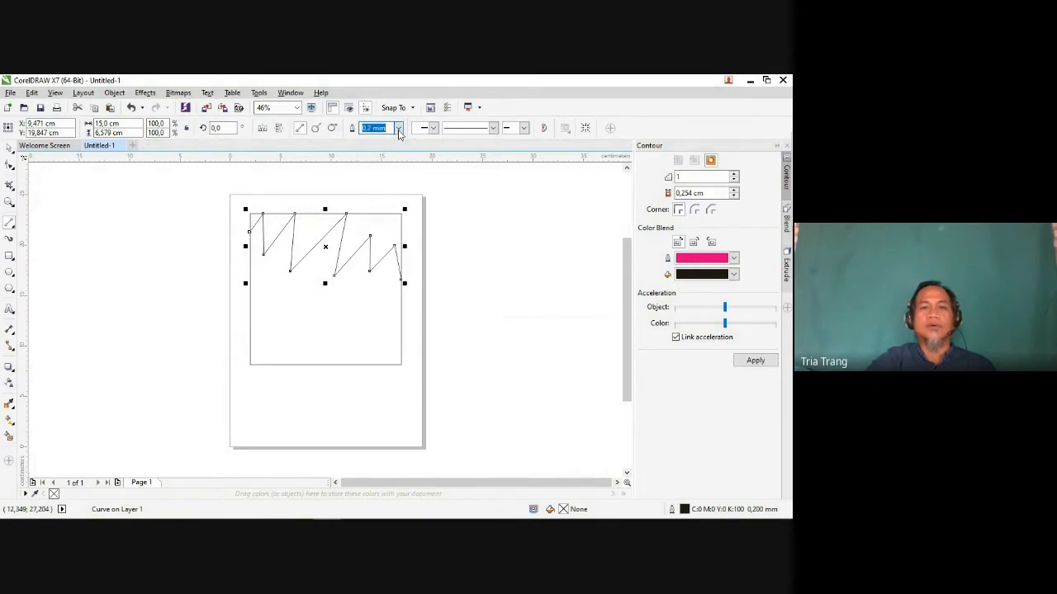
{"action": "left_click", "coordinate": [9, 150]}
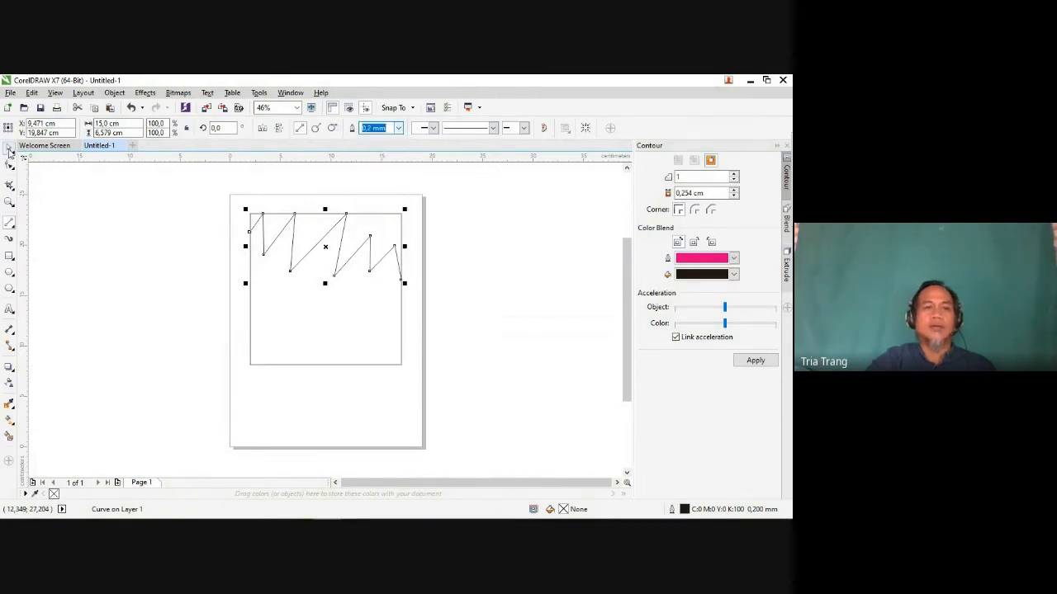
{"action": "left_click", "coordinate": [399, 129]}
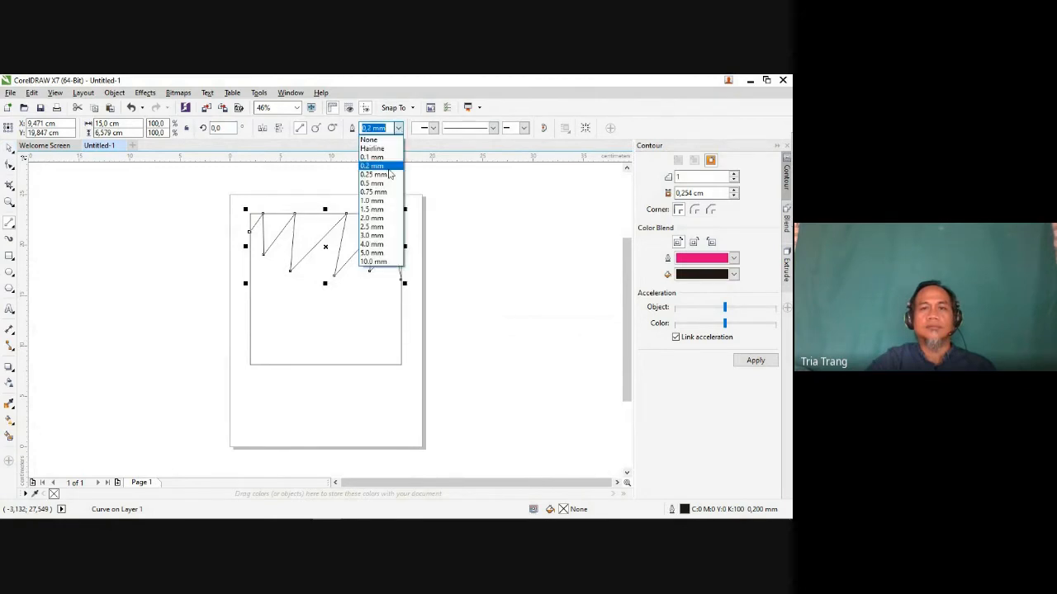
{"action": "left_click", "coordinate": [373, 200]}
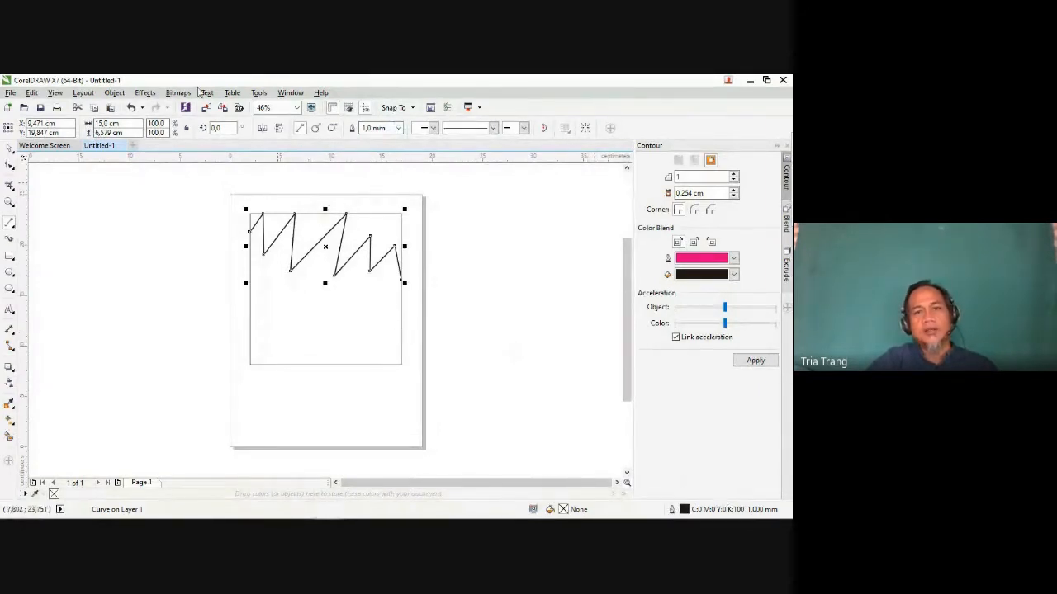
Step: Change the zigzag line's outline colour to green in the Outline Pen settings
{"action": "double_click", "coordinate": [685, 511]}
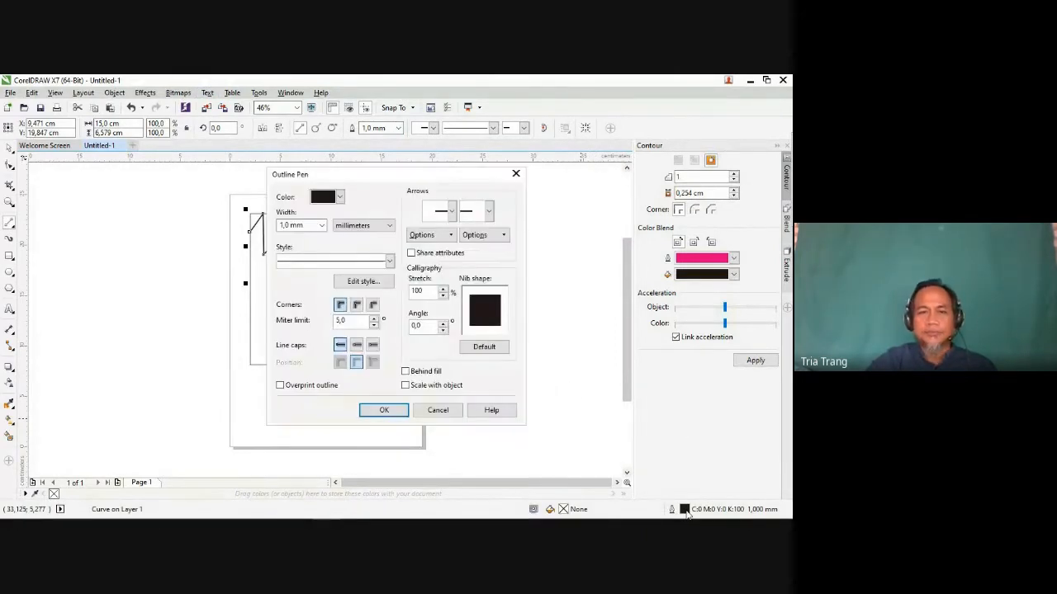
{"action": "left_click", "coordinate": [339, 198]}
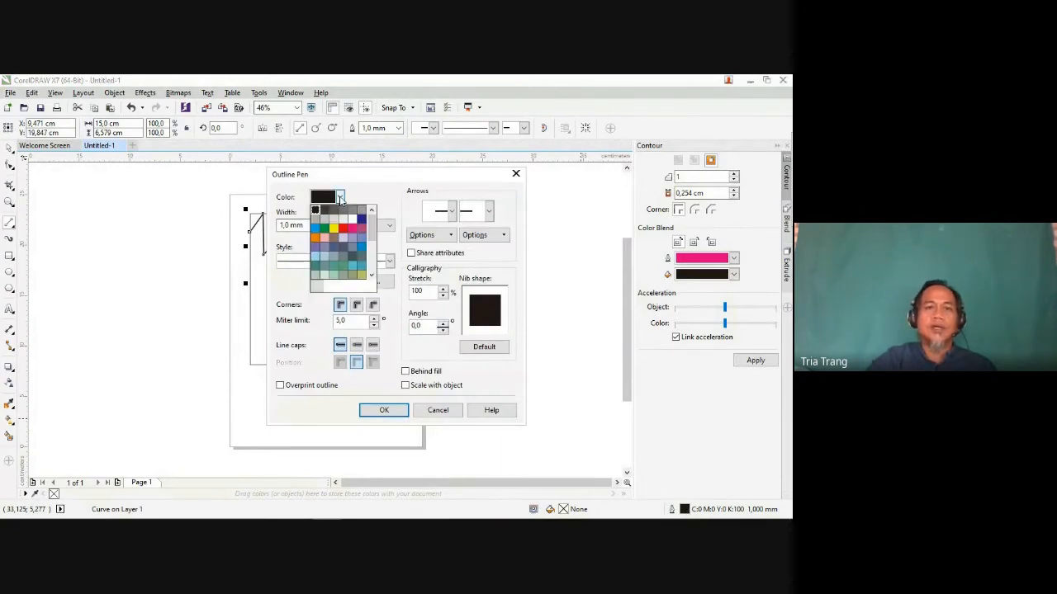
{"action": "left_click", "coordinate": [325, 230]}
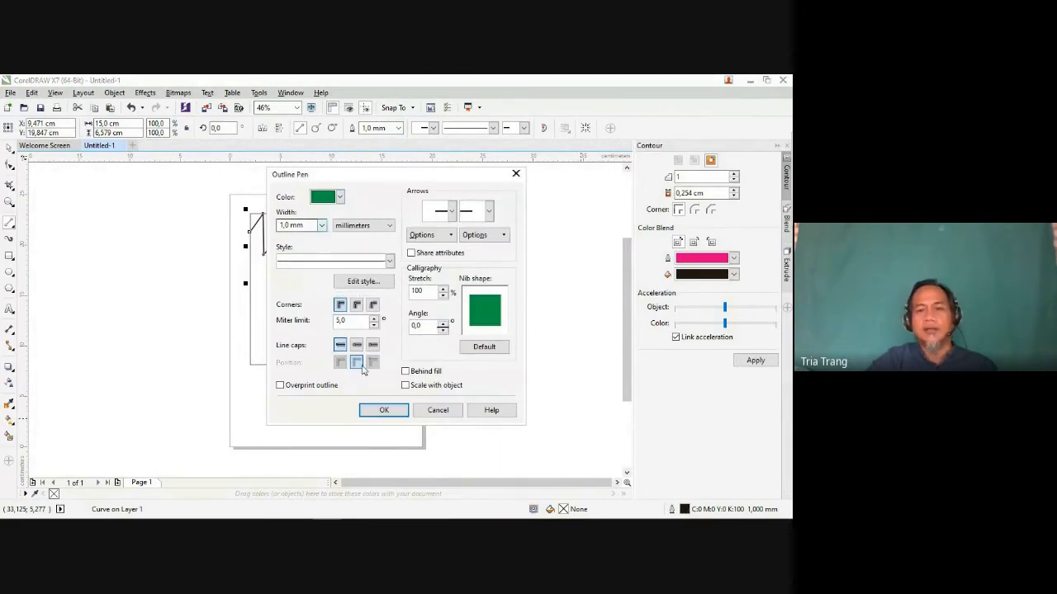
{"action": "left_click", "coordinate": [384, 410]}
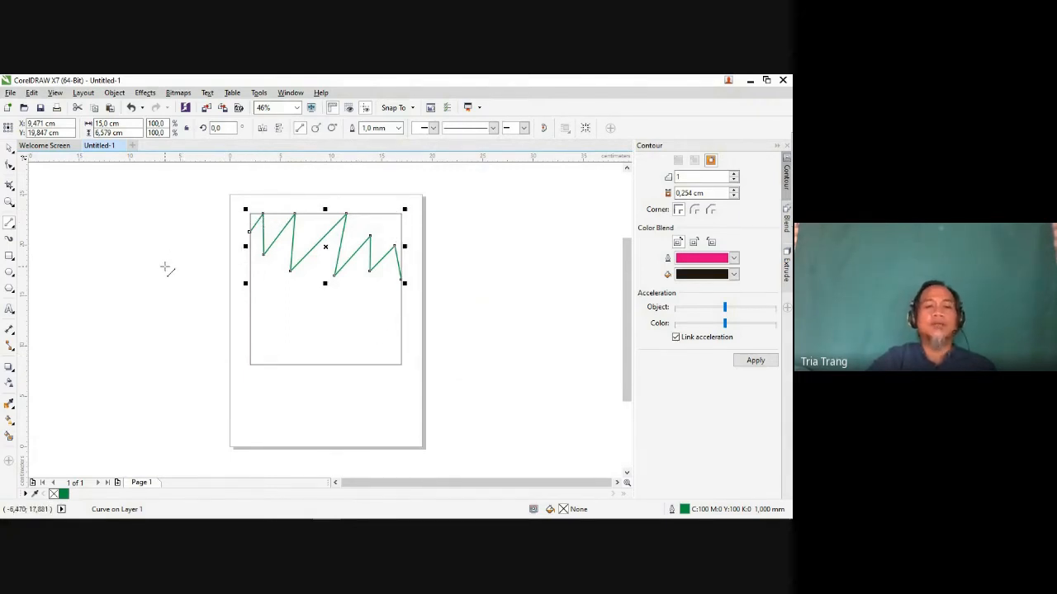
Step: Duplicate the green zigzag slightly below and left of the original, and stretch the copy to about 15.5 cm wide to meet the square's right edge
{"action": "left_click", "coordinate": [8, 150]}
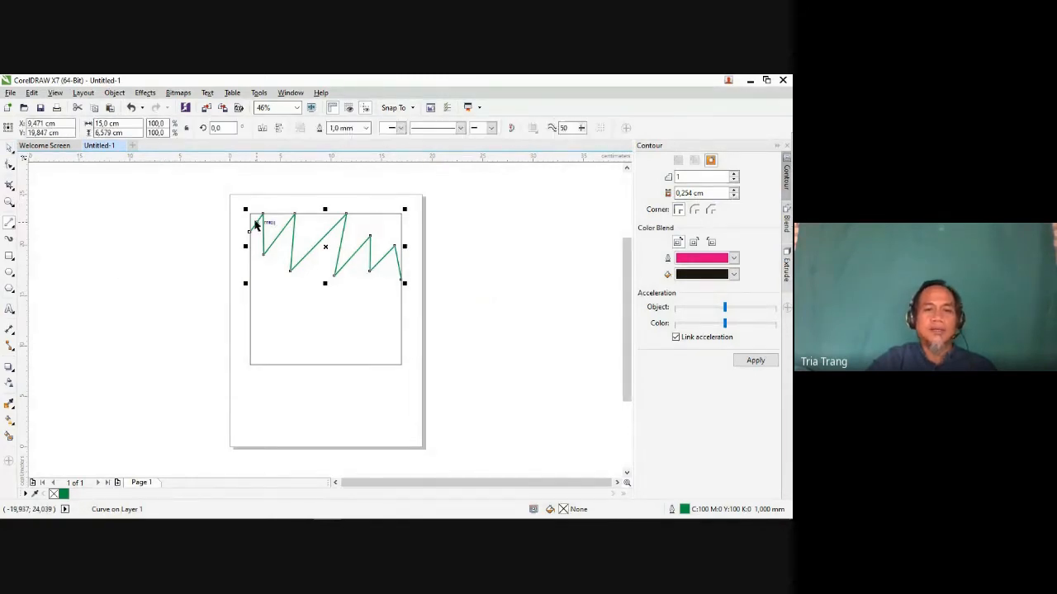
{"action": "left_click", "coordinate": [340, 245]}
{"action": "left_click", "coordinate": [340, 245]}
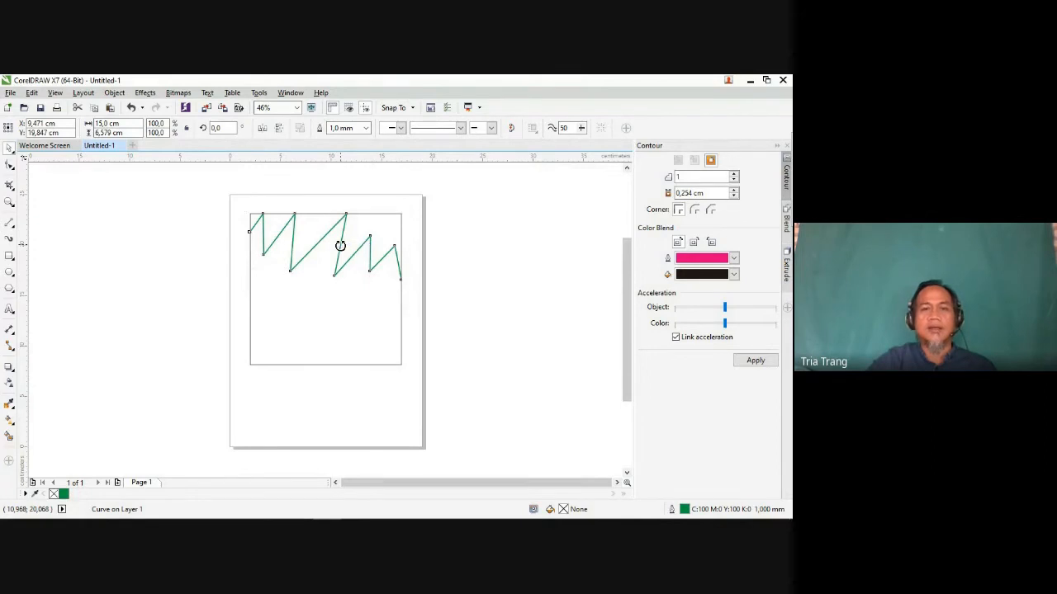
{"action": "left_click_drag", "start_coordinate": [326, 246], "coordinate": [321, 257]}
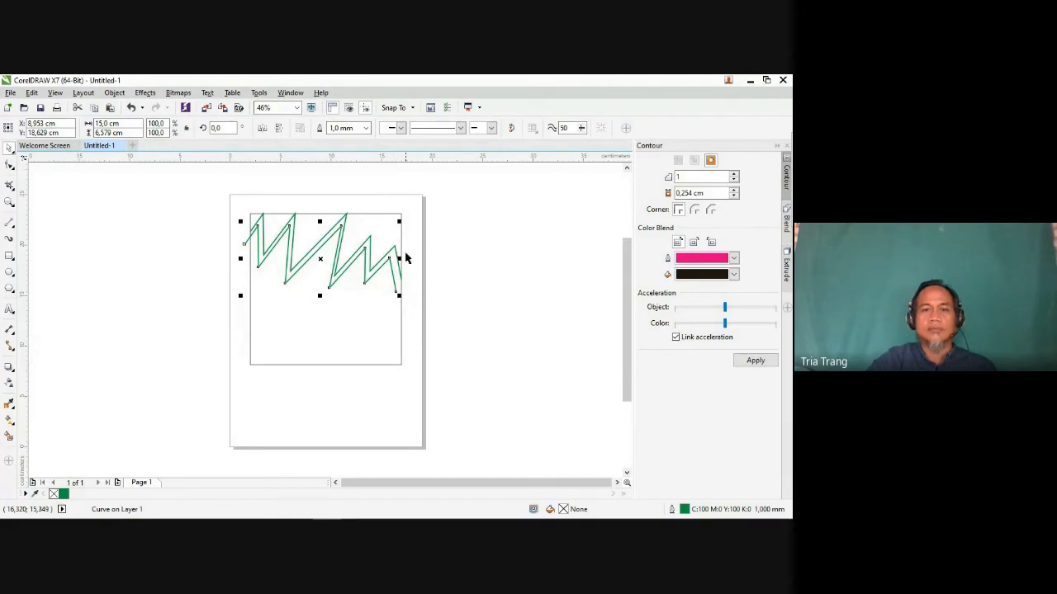
{"action": "left_click_drag", "start_coordinate": [399, 260], "coordinate": [401, 273]}
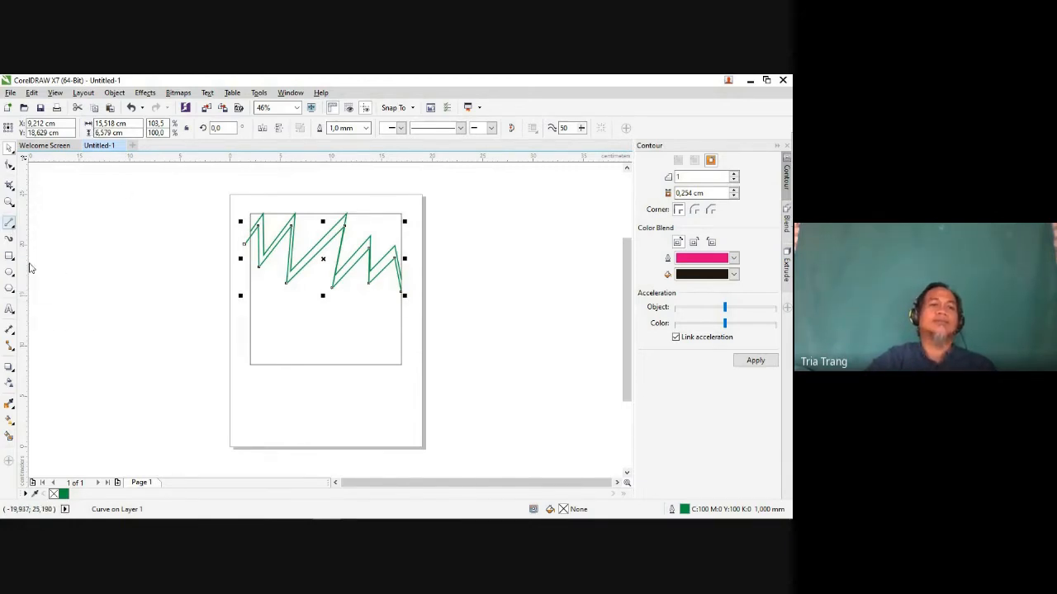
Step: Draw two connected 3-Point Curve segments from the square's left edge below the zigzags, about 4.9 cm wide and 3.5 cm high
{"action": "left_click", "coordinate": [11, 228]}
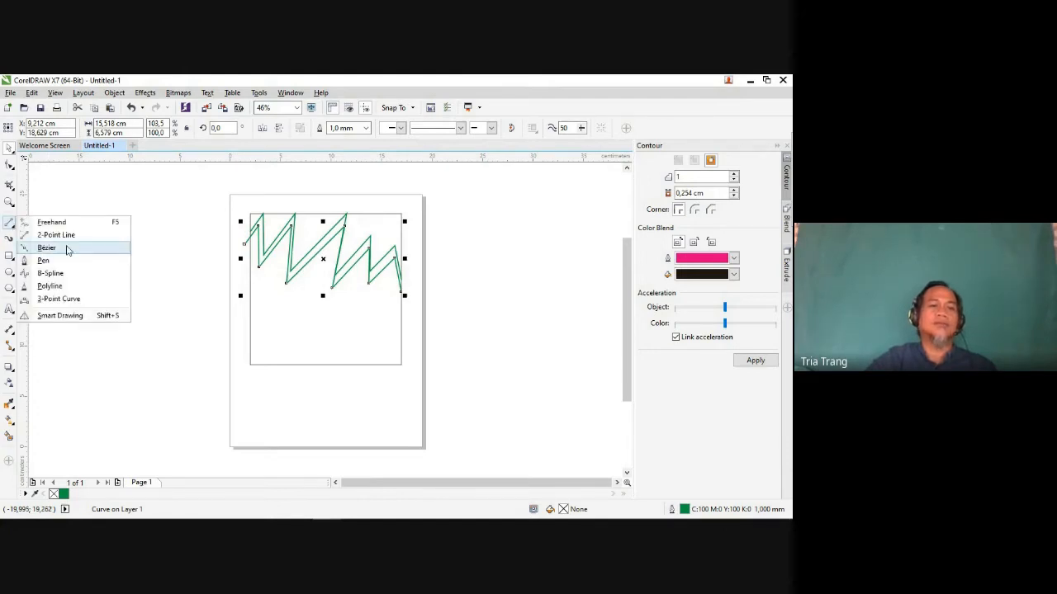
{"action": "left_click", "coordinate": [60, 301]}
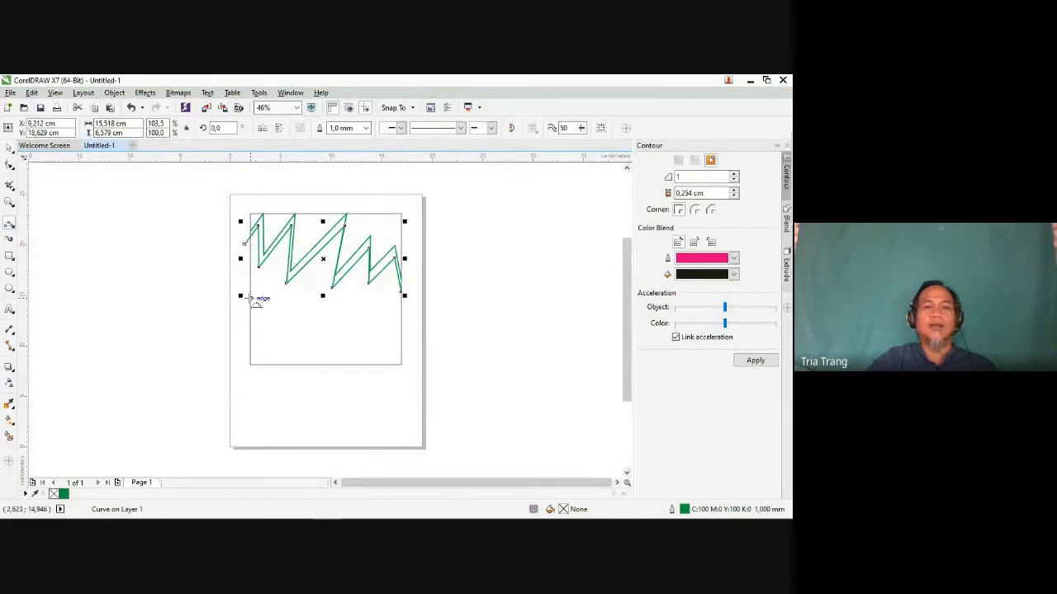
{"action": "left_click_drag", "start_coordinate": [249, 272], "coordinate": [273, 293]}
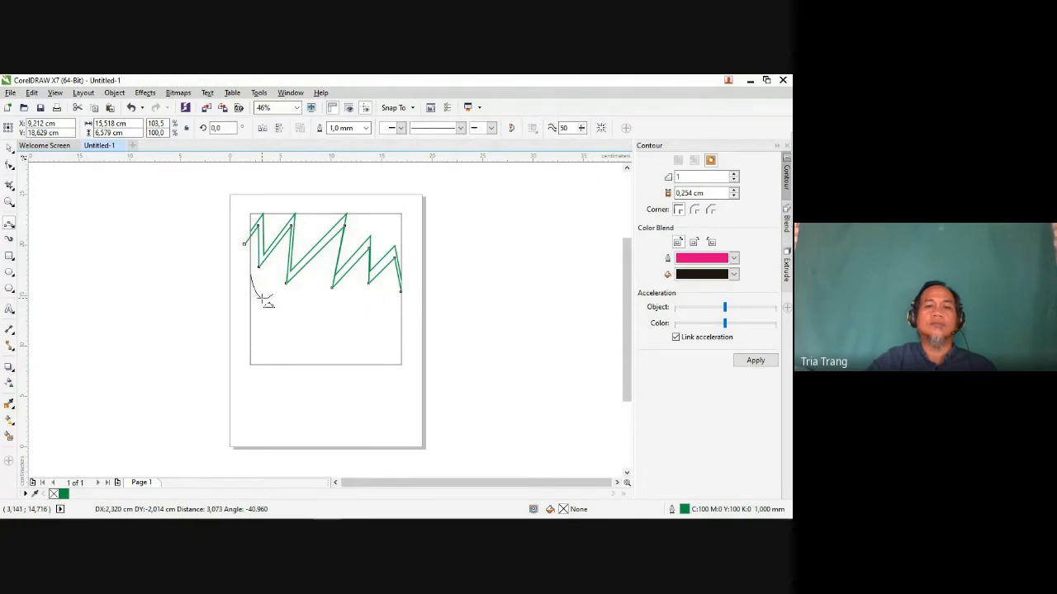
{"action": "left_click", "coordinate": [266, 303]}
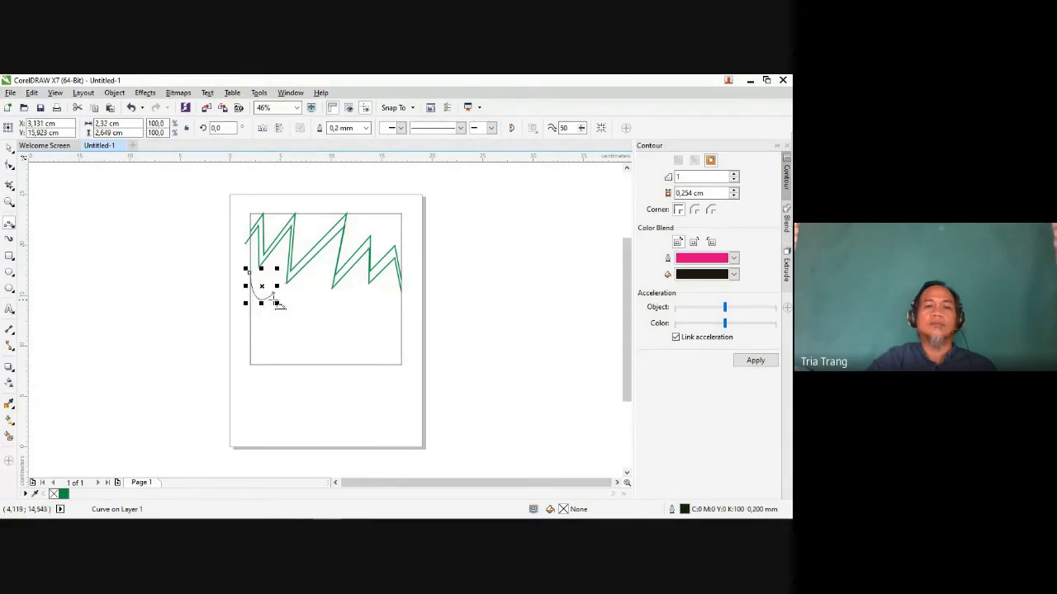
{"action": "left_click_drag", "start_coordinate": [273, 293], "coordinate": [297, 309]}
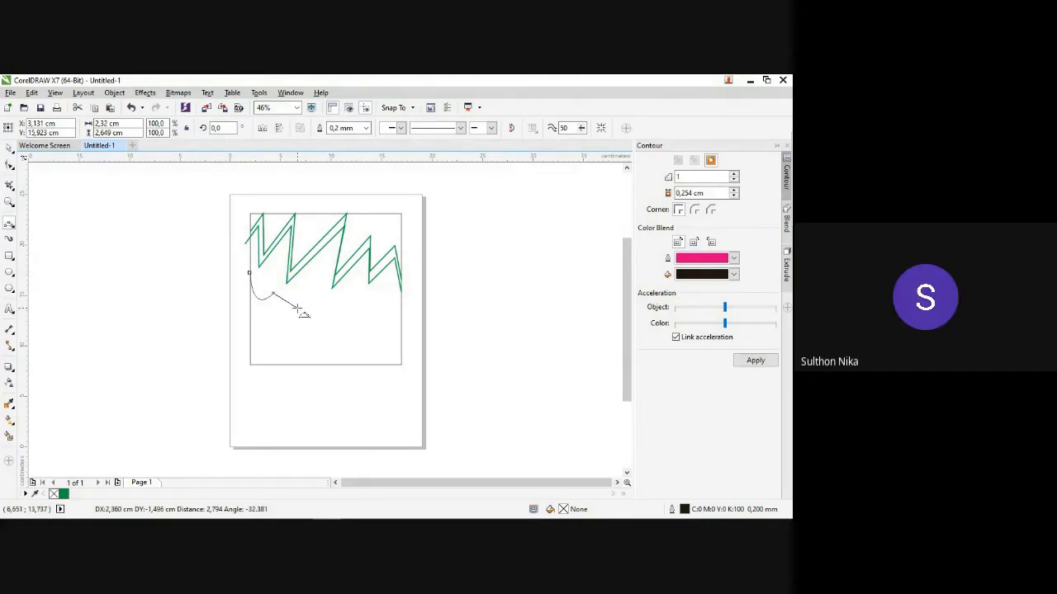
{"action": "left_click_drag", "start_coordinate": [297, 309], "coordinate": [297, 289]}
{"action": "left_click", "coordinate": [297, 289]}
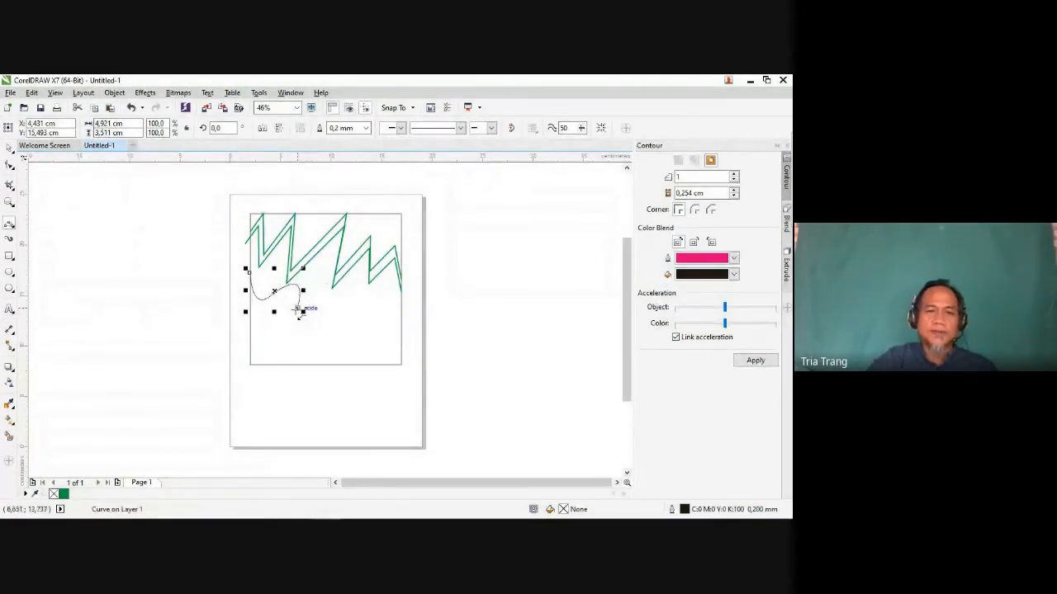
Step: Continue the wavy 3-Point Curve down to the square's lower-right corner, making it about 15 cm wide and 9.2 cm high overall
{"action": "left_click_drag", "start_coordinate": [298, 309], "coordinate": [334, 355]}
{"action": "left_click_drag", "start_coordinate": [328, 334], "coordinate": [306, 350]}
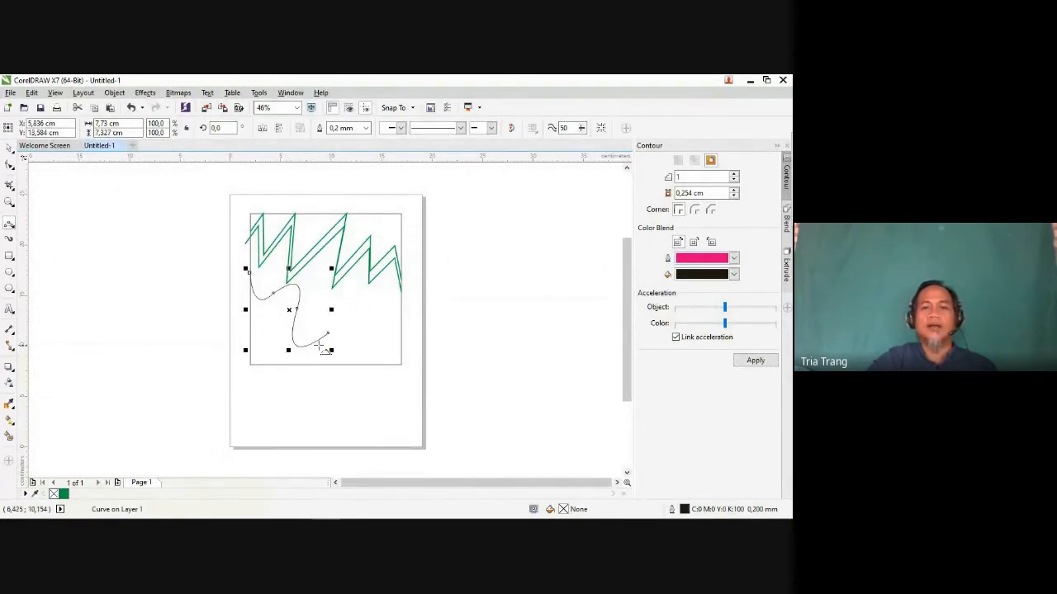
{"action": "left_click", "coordinate": [330, 335]}
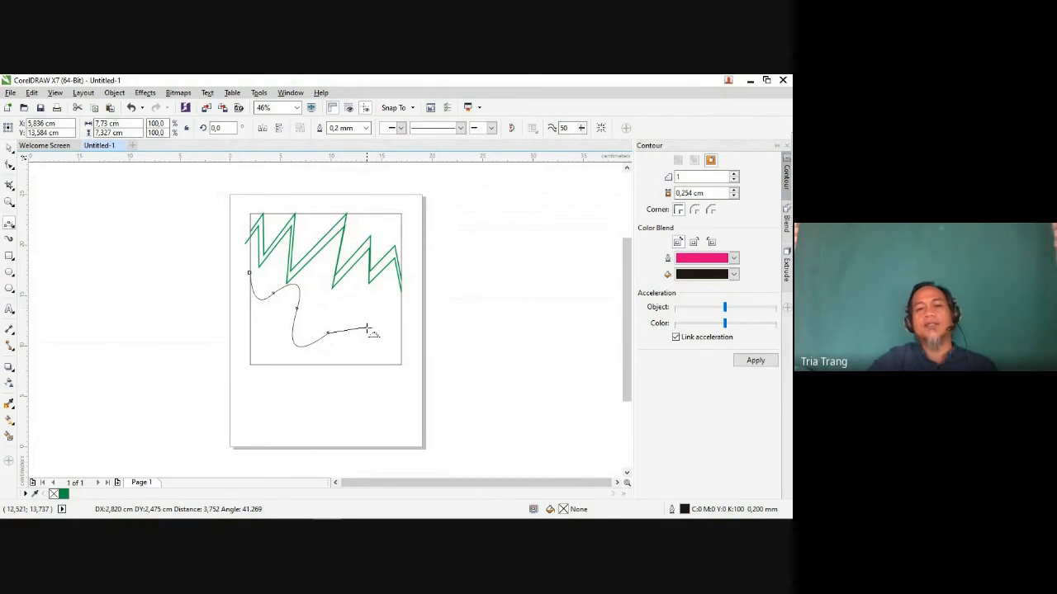
{"action": "mouse_move", "coordinate": [369, 353]}
{"action": "left_mouse_down"}
{"action": "mouse_move", "coordinate": [369, 326]}
{"action": "mouse_move", "coordinate": [369, 355]}
{"action": "mouse_move", "coordinate": [381, 364]}
{"action": "left_mouse_up"}
{"action": "left_click", "coordinate": [362, 319]}
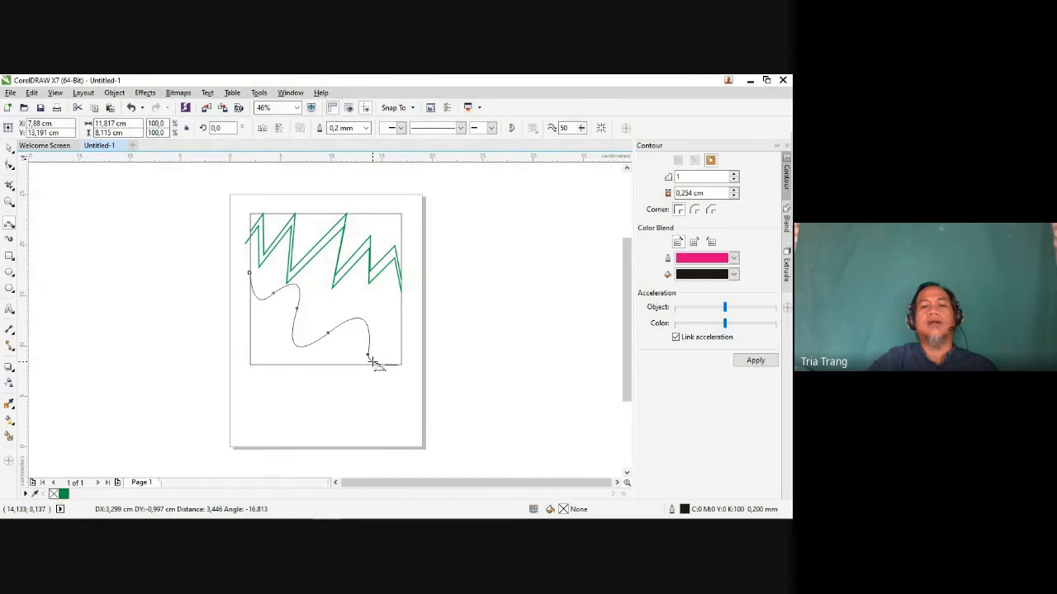
{"action": "double_click", "coordinate": [402, 364]}
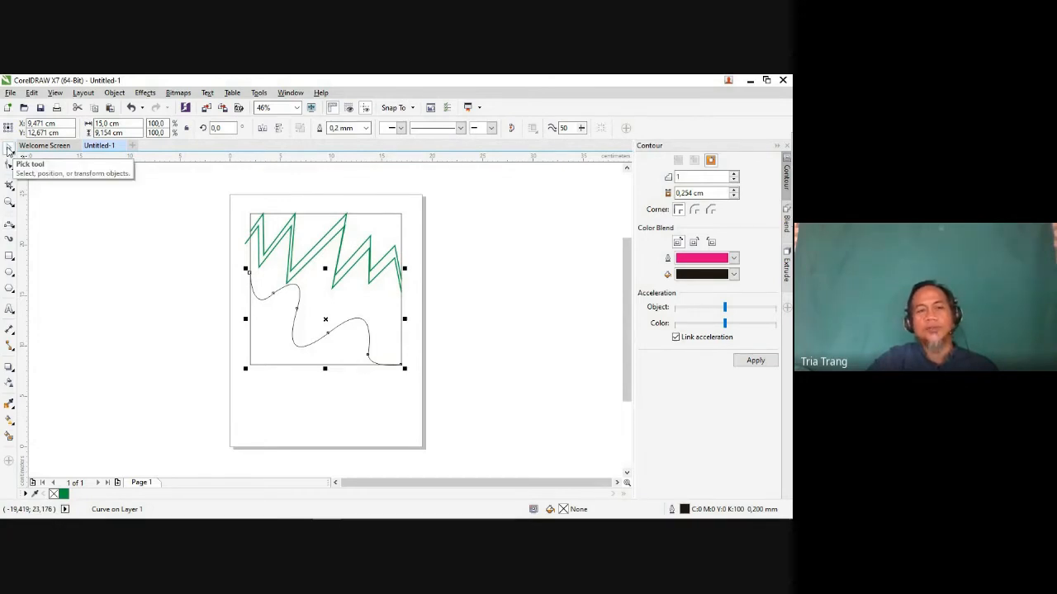
Step: Draw two connected 3-Point Curve segments from the square's left edge below the first wave's start, about 7.5 cm wide and 3 cm high
{"action": "left_click", "coordinate": [8, 149]}
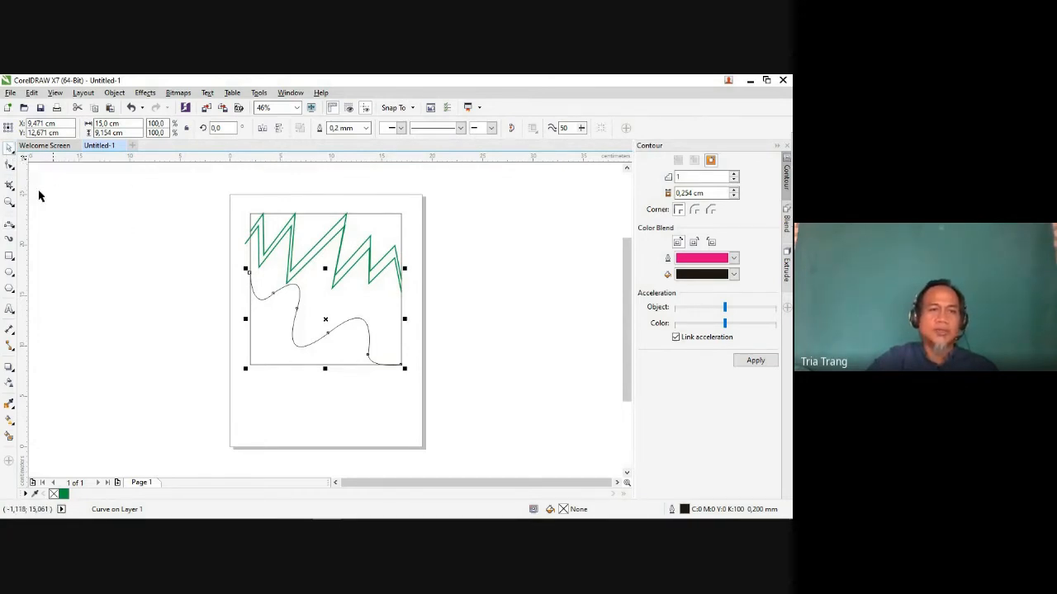
{"action": "left_click", "coordinate": [13, 228]}
{"action": "left_click", "coordinate": [12, 233]}
{"action": "left_click", "coordinate": [12, 259]}
{"action": "left_click", "coordinate": [10, 228]}
{"action": "left_click", "coordinate": [9, 231]}
{"action": "left_click", "coordinate": [11, 228]}
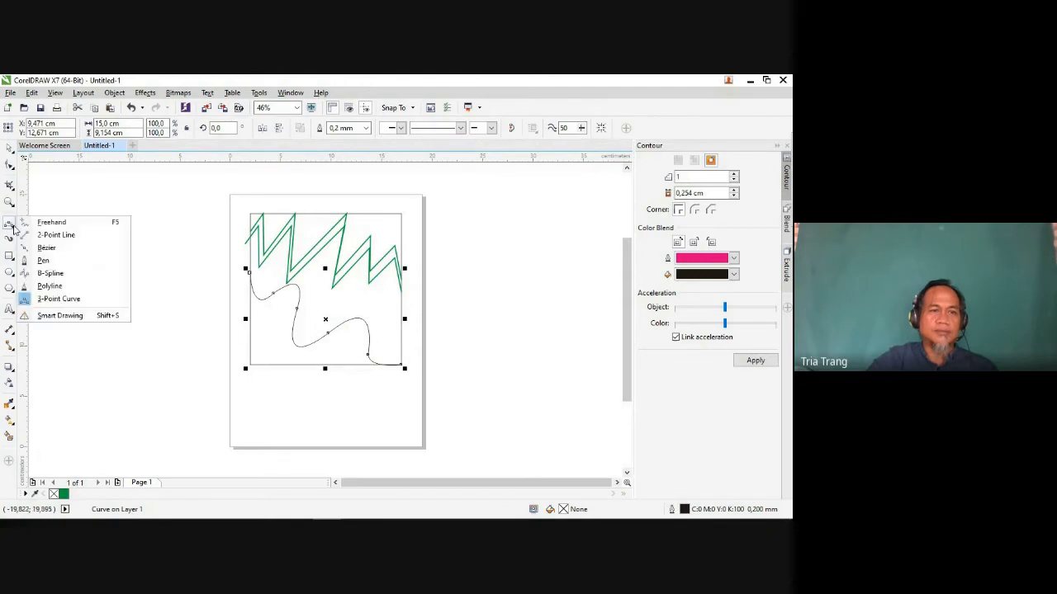
{"action": "left_click", "coordinate": [58, 299]}
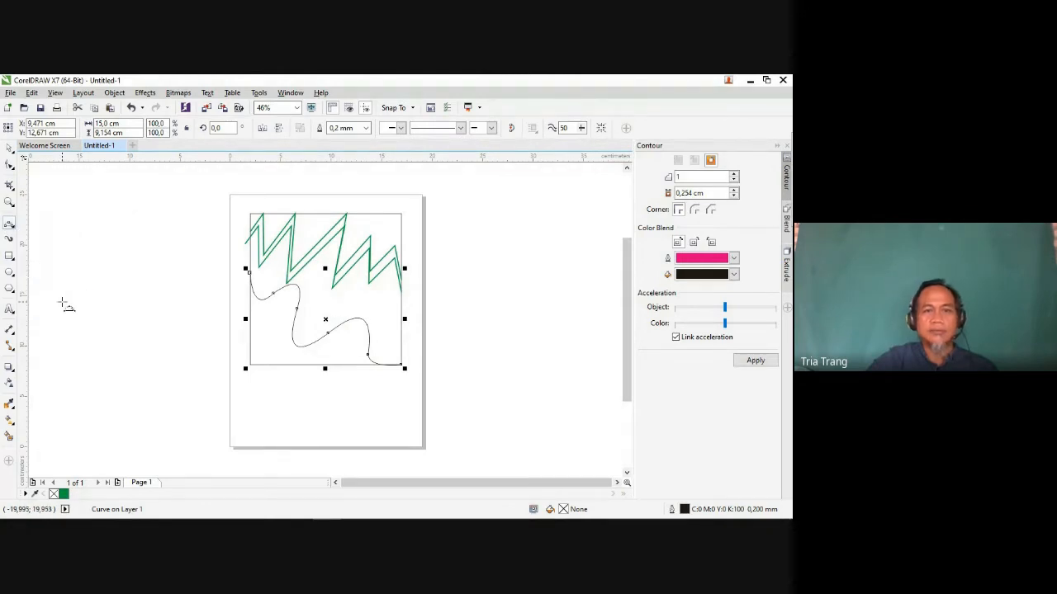
{"action": "left_click_drag", "start_coordinate": [250, 301], "coordinate": [283, 313]}
{"action": "left_click", "coordinate": [261, 323]}
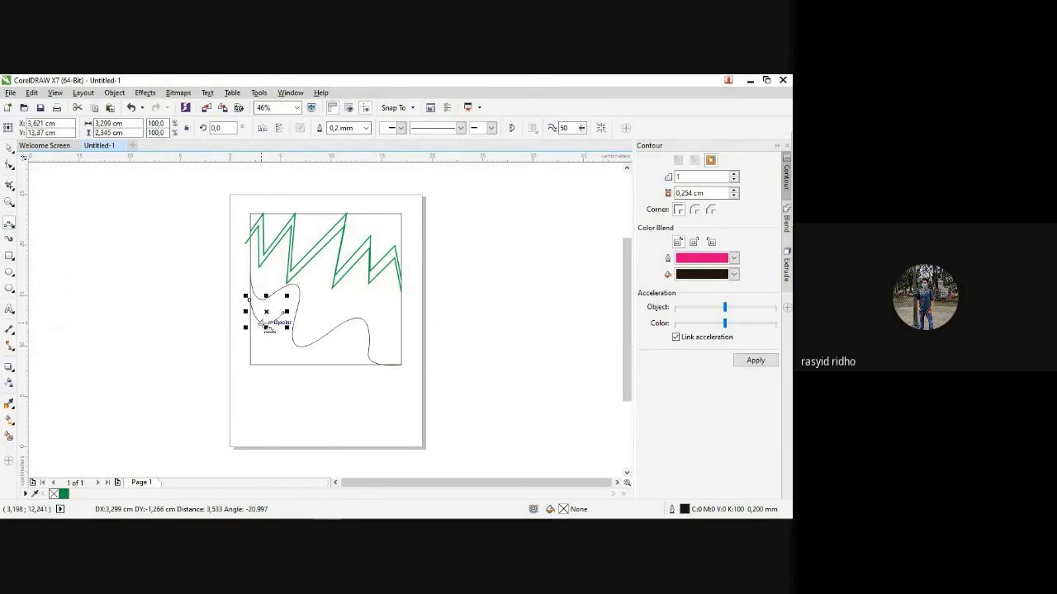
{"action": "left_click_drag", "start_coordinate": [283, 313], "coordinate": [325, 320]}
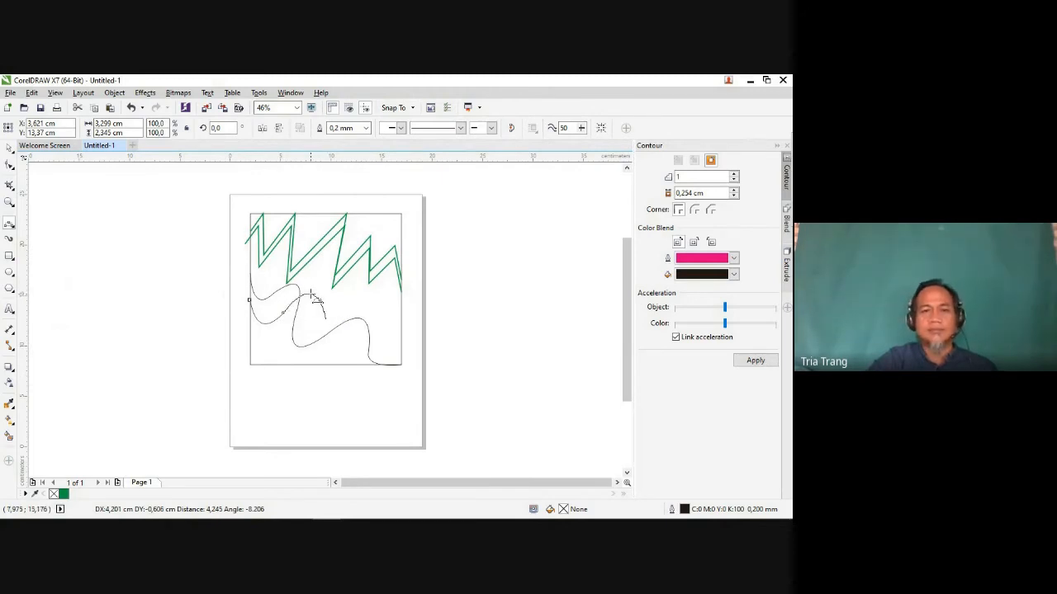
{"action": "left_click", "coordinate": [312, 296]}
Step: Continue the second wavy 3-Point Curve to the square's right edge, making it about 15 cm wide and 5.5 cm high overall
{"action": "left_click_drag", "start_coordinate": [326, 320], "coordinate": [376, 336]}
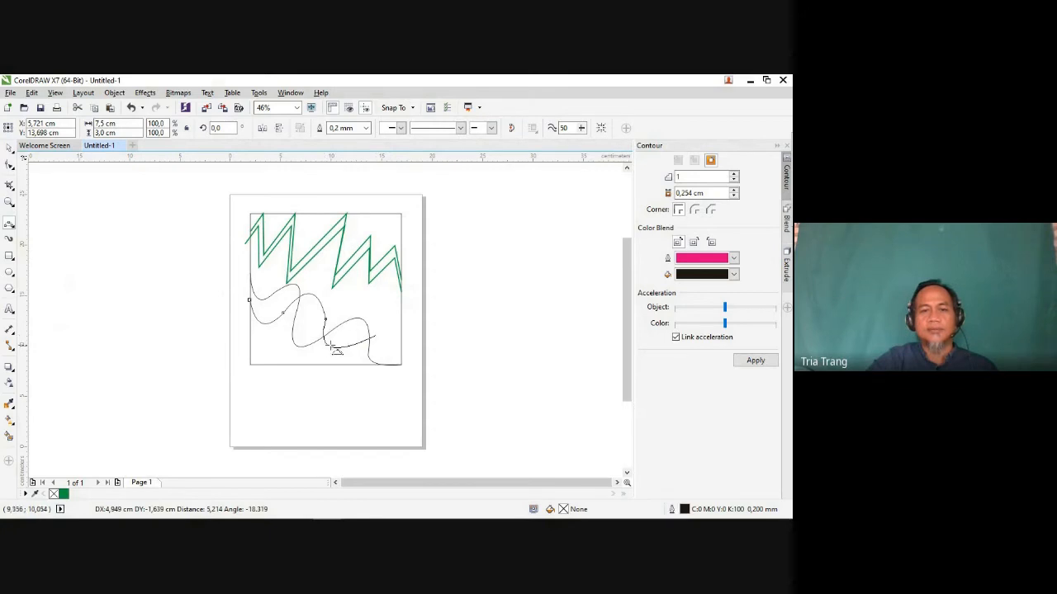
{"action": "left_click", "coordinate": [347, 349]}
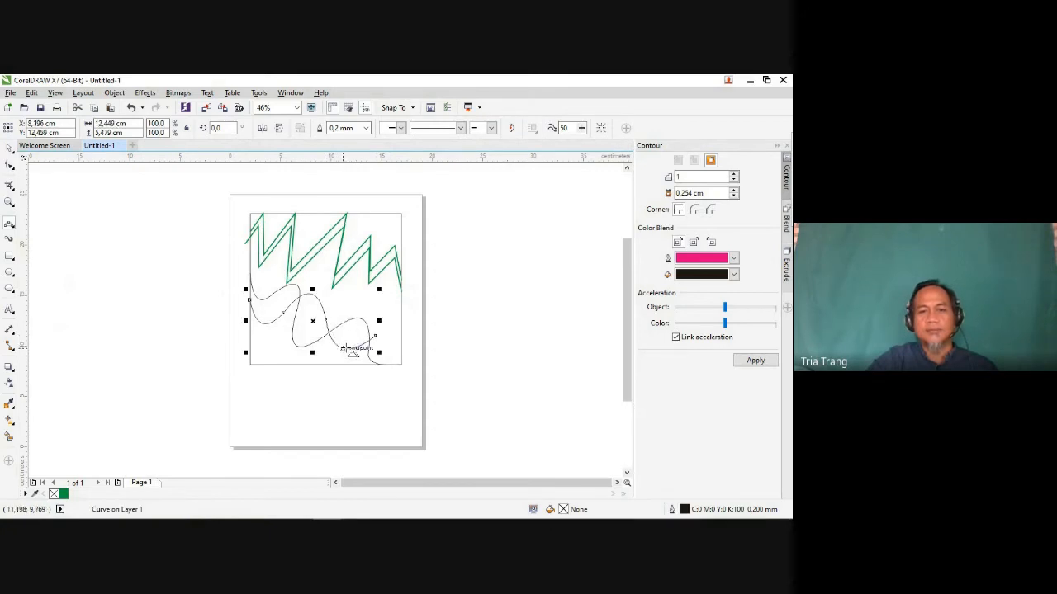
{"action": "left_click_drag", "start_coordinate": [375, 336], "coordinate": [401, 331]}
{"action": "left_click", "coordinate": [397, 330]}
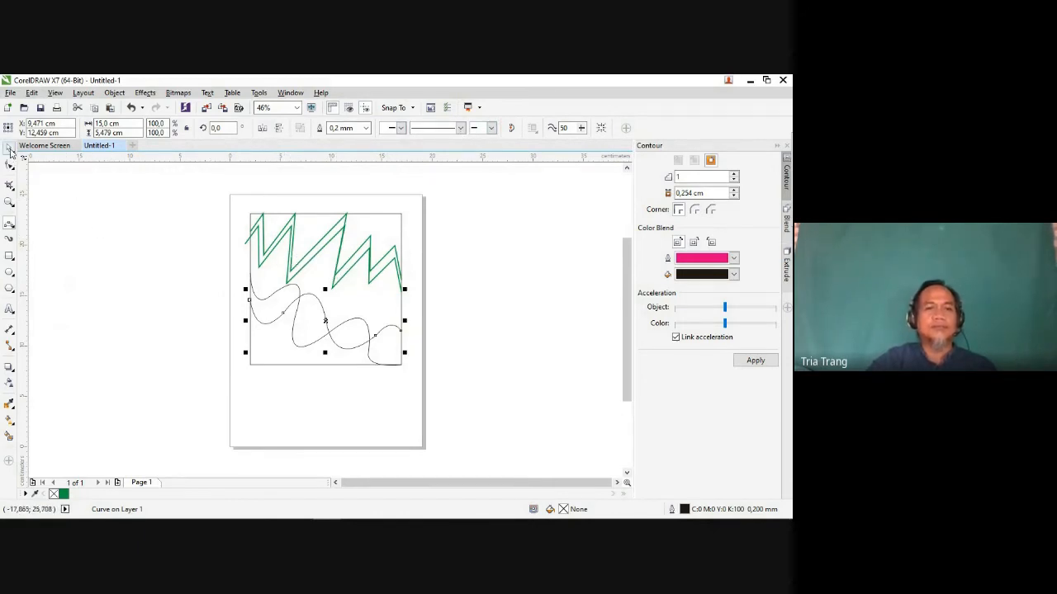
Step: Set the first wavy curve's outline width to 0.75 mm
{"action": "left_click", "coordinate": [366, 128]}
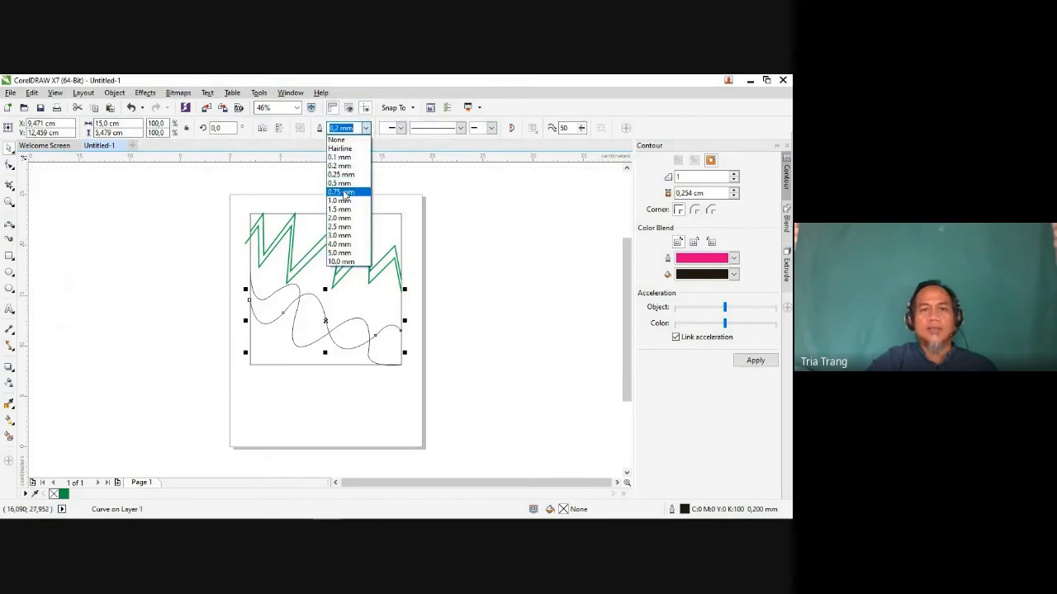
{"action": "left_click", "coordinate": [339, 185]}
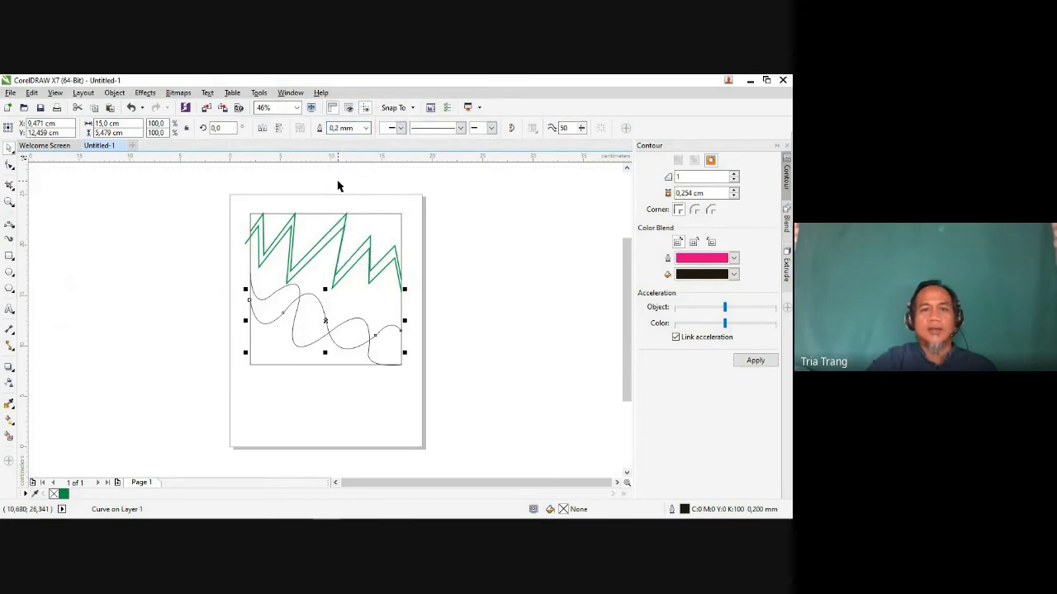
{"action": "left_click", "coordinate": [260, 299]}
{"action": "left_click", "coordinate": [366, 128]}
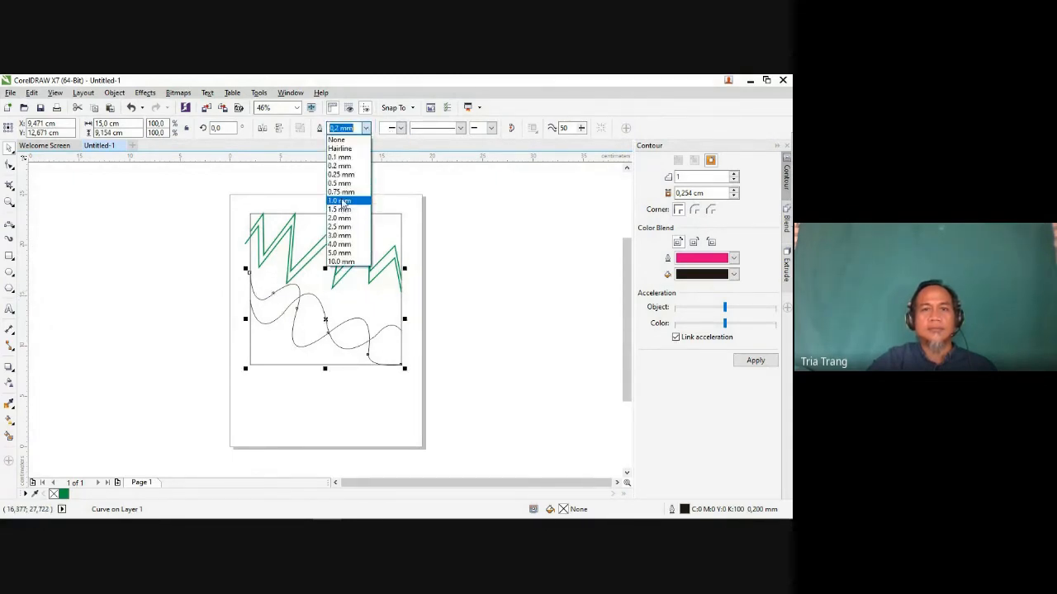
{"action": "left_click", "coordinate": [341, 191]}
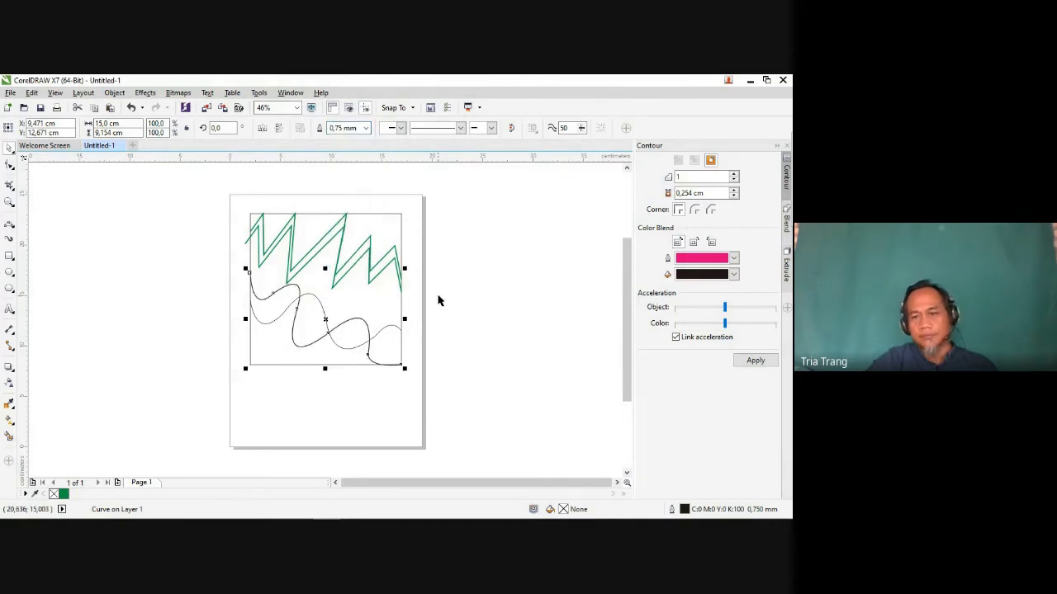
Step: Change the first wavy curve's outline colour to red in the Outline Pen settings
{"action": "double_click", "coordinate": [684, 510]}
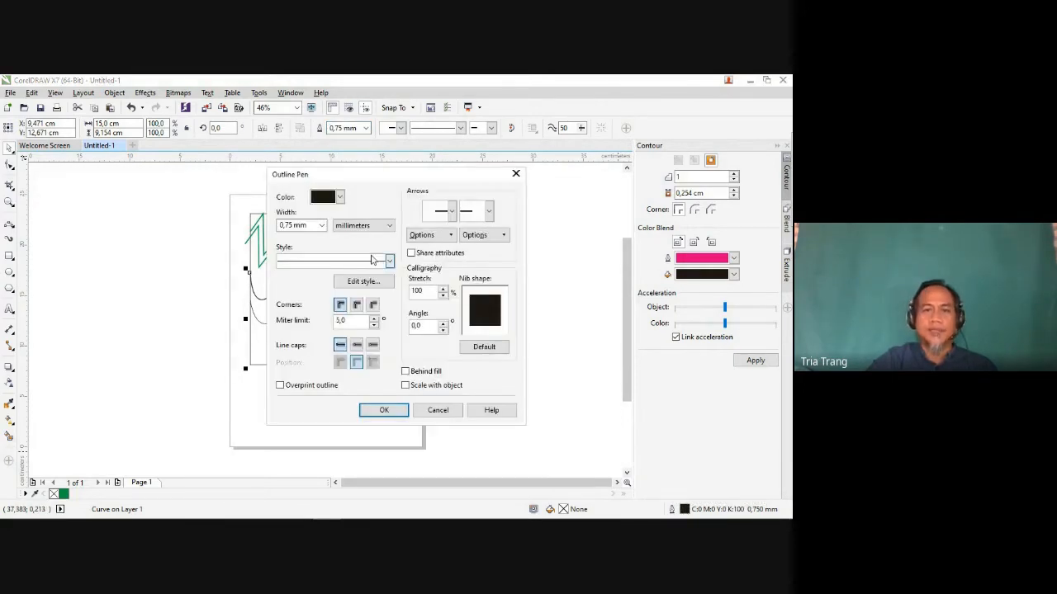
{"action": "left_click", "coordinate": [340, 198]}
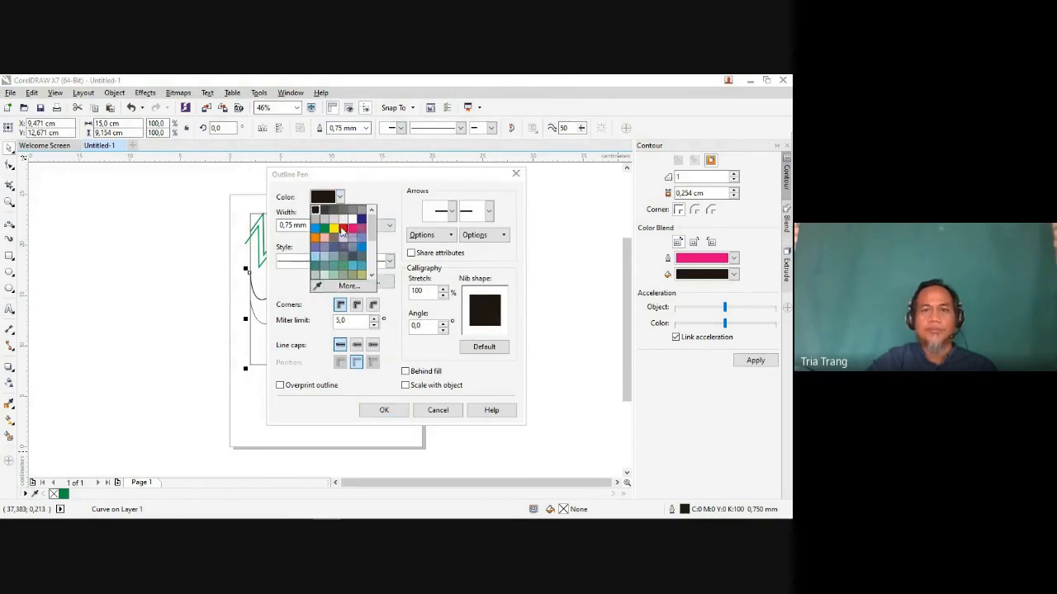
{"action": "left_click", "coordinate": [342, 229]}
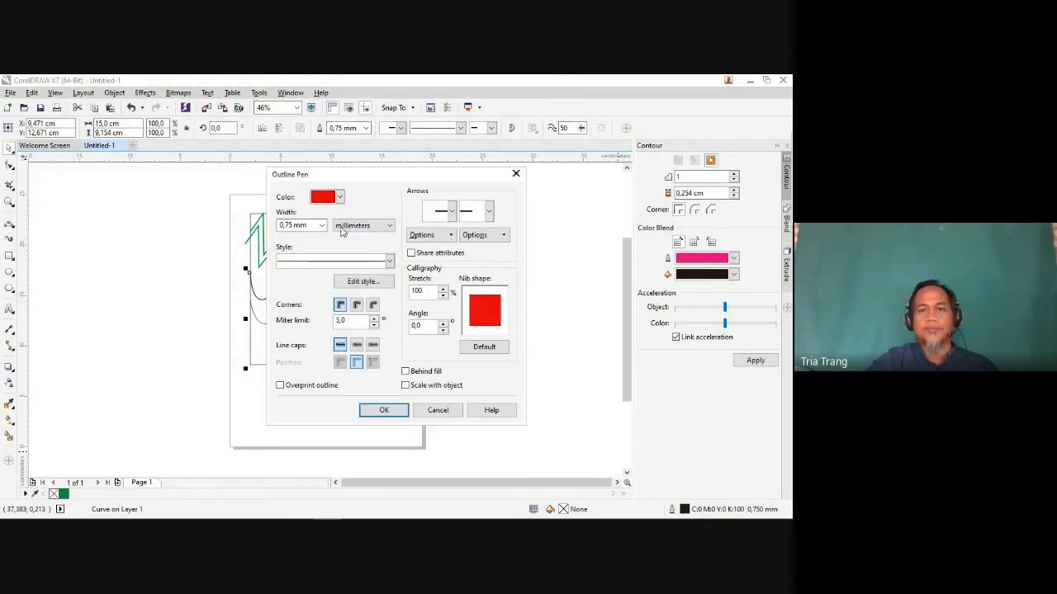
{"action": "left_click", "coordinate": [384, 410]}
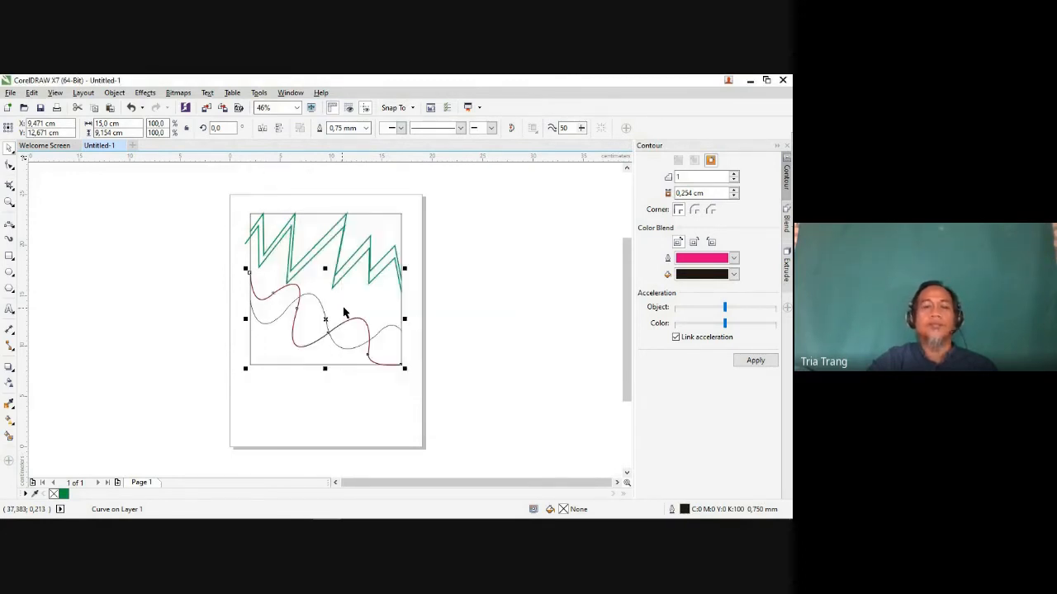
Step: Set the second wavy curve's outline to a custom near-black, C:89 M:82 Y:75 K:60, in the Outline Pen settings
{"action": "left_click", "coordinate": [263, 327]}
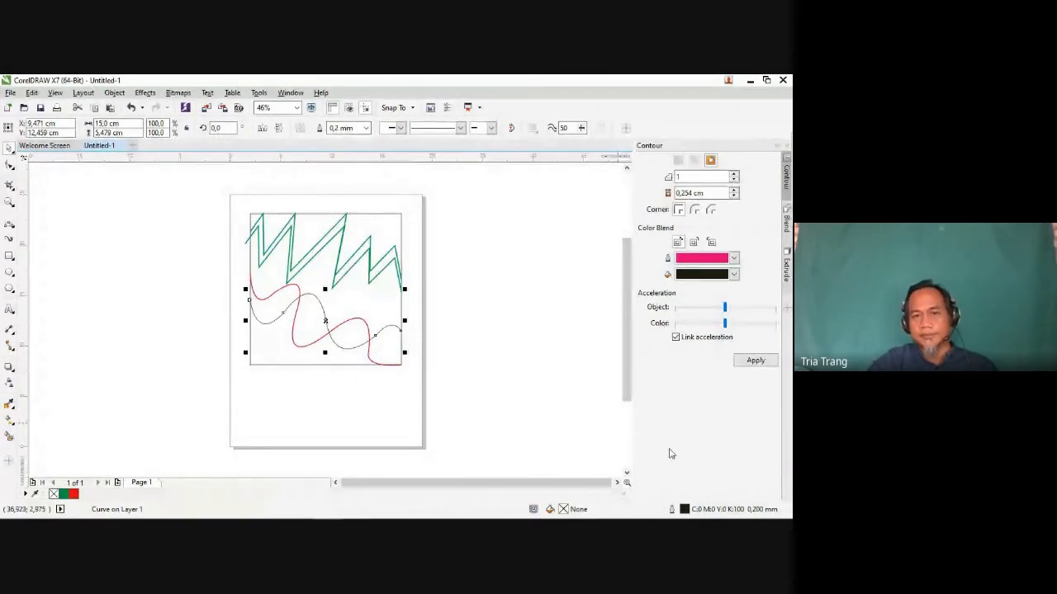
{"action": "double_click", "coordinate": [685, 510]}
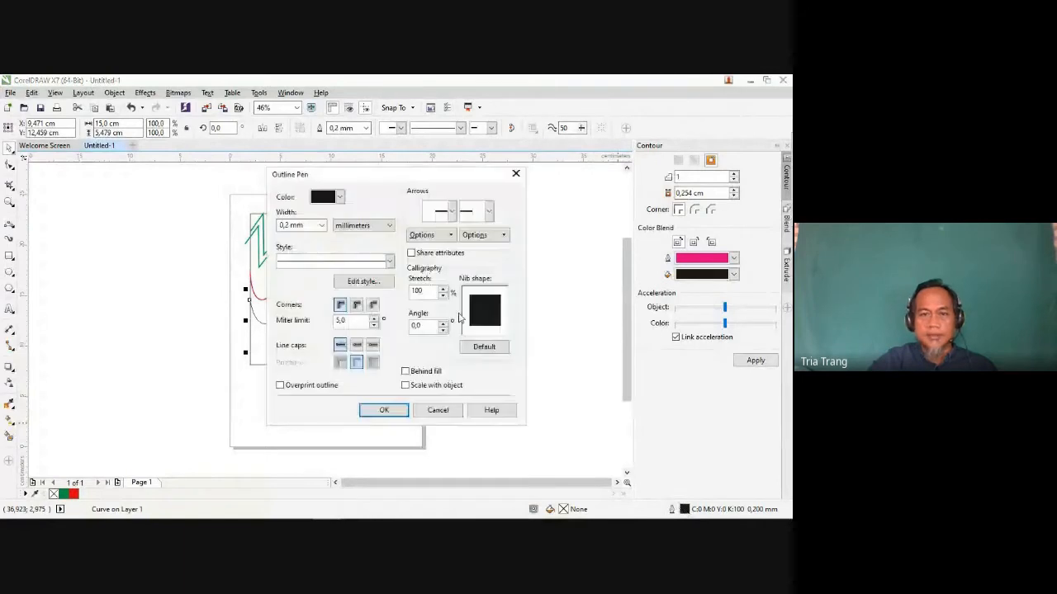
{"action": "left_click", "coordinate": [339, 198]}
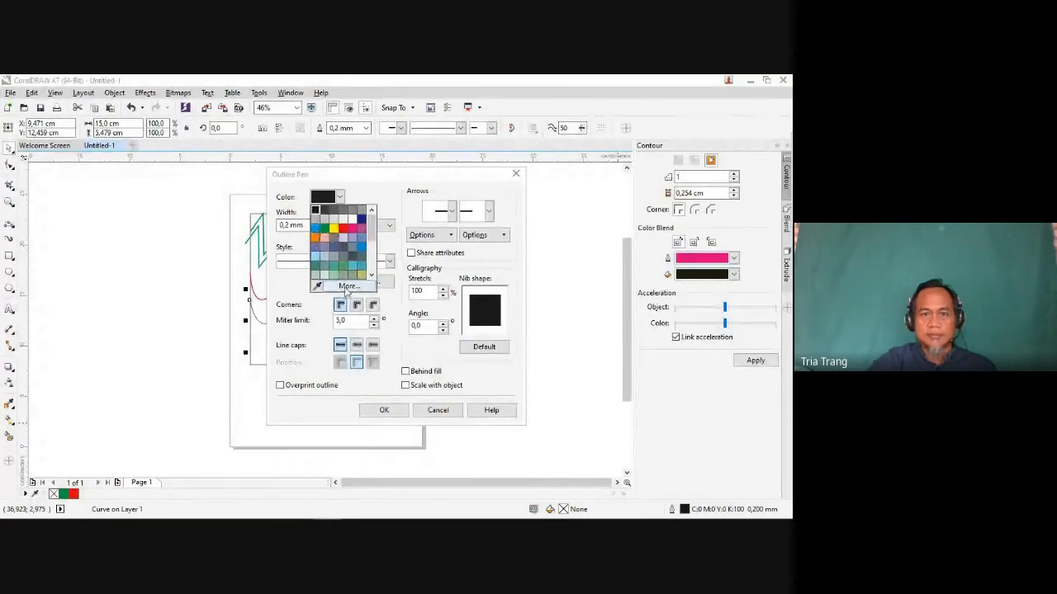
{"action": "left_click", "coordinate": [347, 287]}
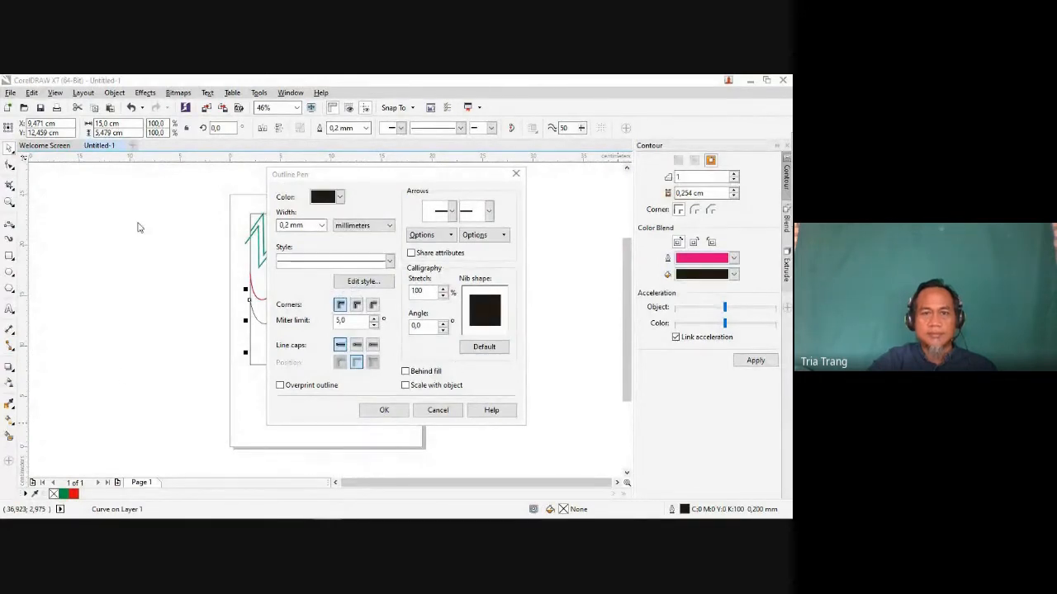
{"action": "left_click", "coordinate": [410, 303]}
{"action": "left_click", "coordinate": [404, 406]}
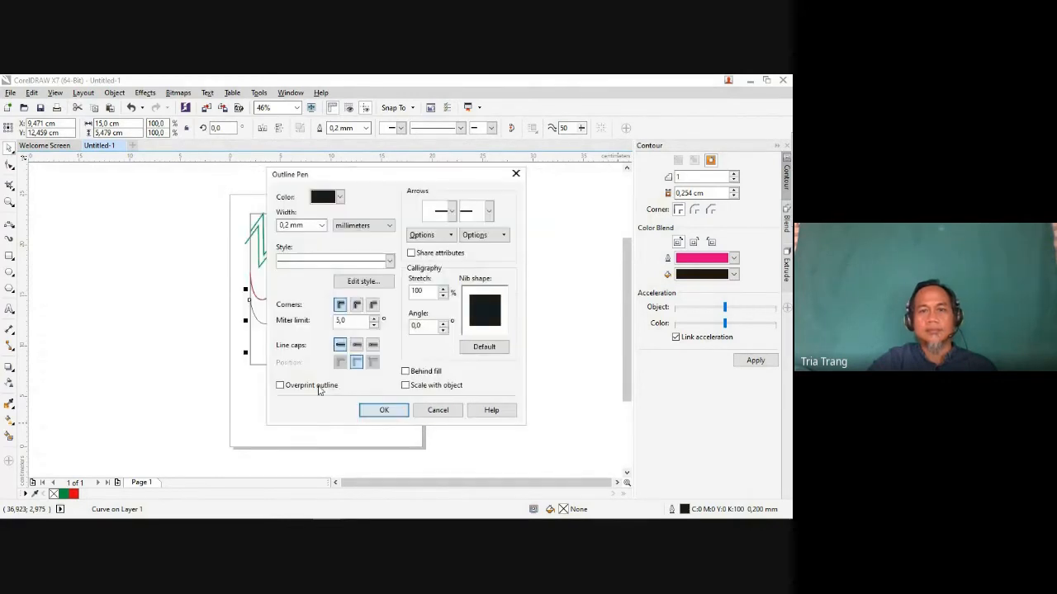
{"action": "left_click", "coordinate": [376, 410]}
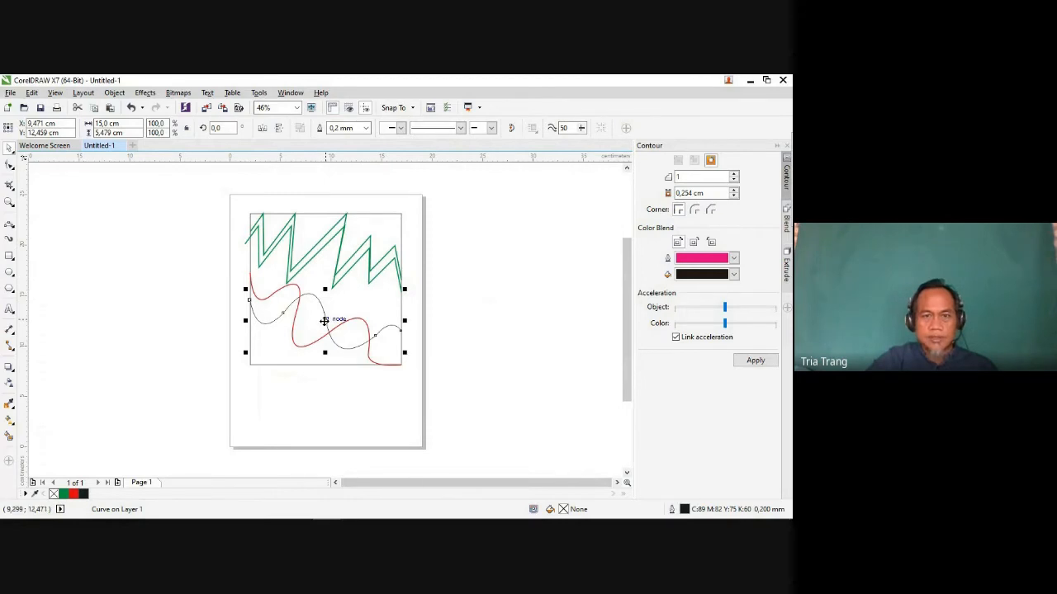
Step: Duplicate the dark wavy curve about 1.1 cm below the original and the red one about 1.2 cm above its original
{"action": "left_click_drag", "start_coordinate": [324, 321], "coordinate": [324, 333]}
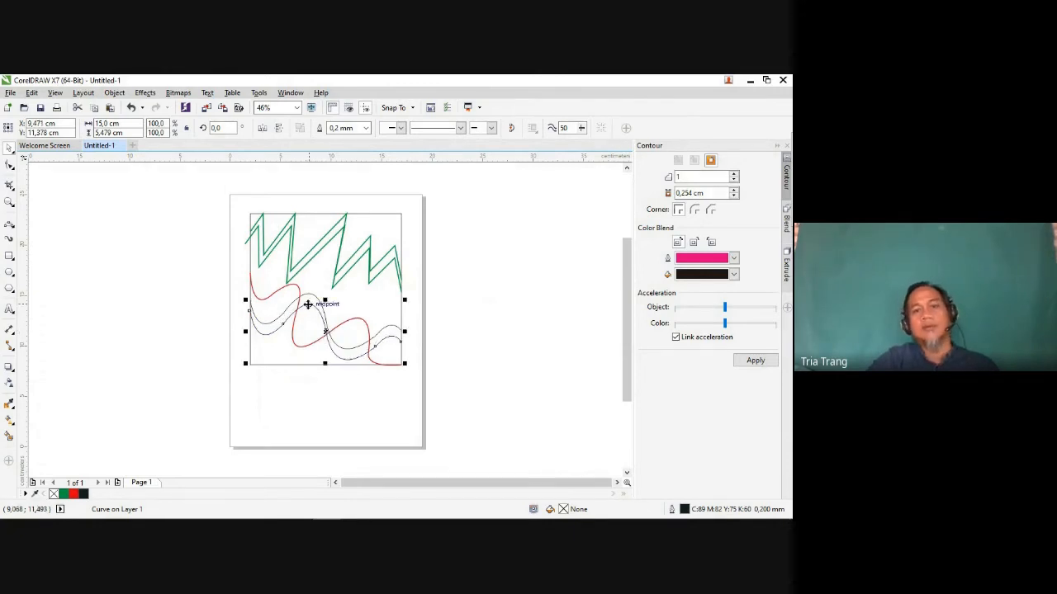
{"action": "left_click", "coordinate": [298, 288]}
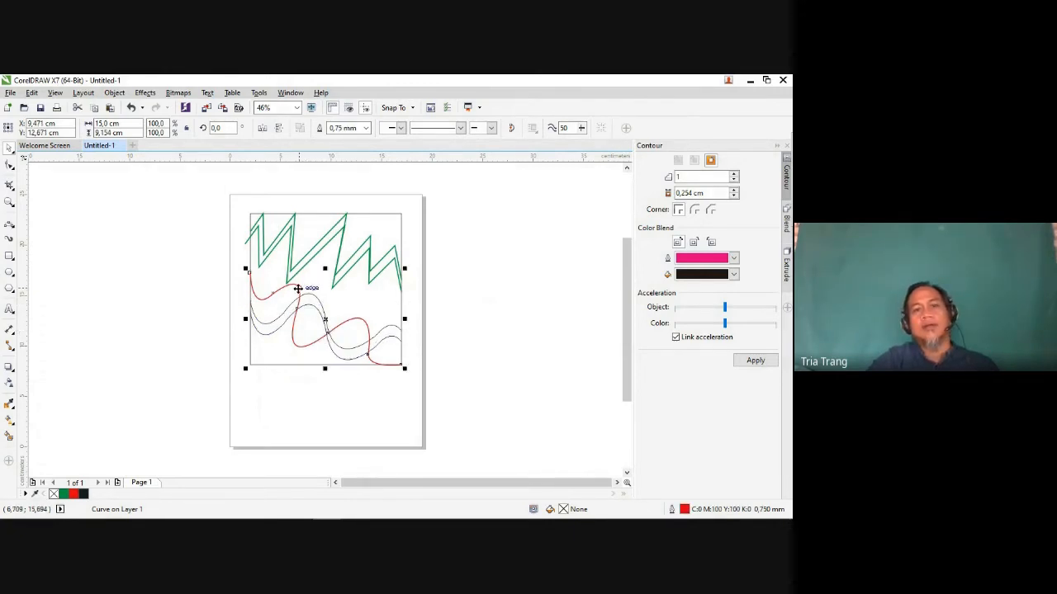
{"action": "left_click_drag", "start_coordinate": [298, 287], "coordinate": [298, 276]}
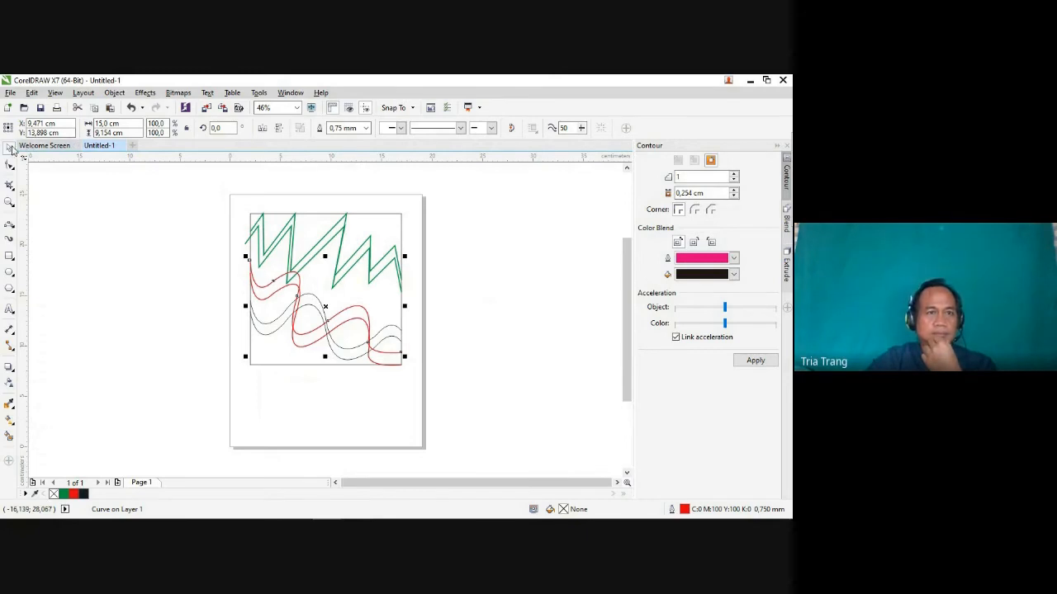
{"action": "left_click", "coordinate": [113, 237]}
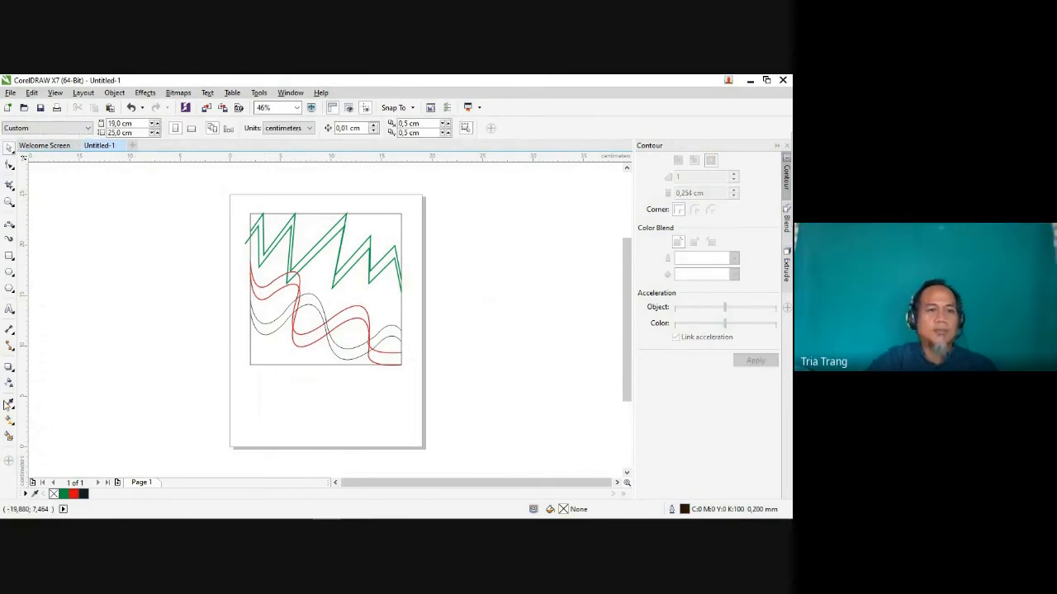
Step: Select all the artwork and use the Blend tool to blend the red wavy curve with the square in 20 steps
{"action": "left_click", "coordinate": [9, 367]}
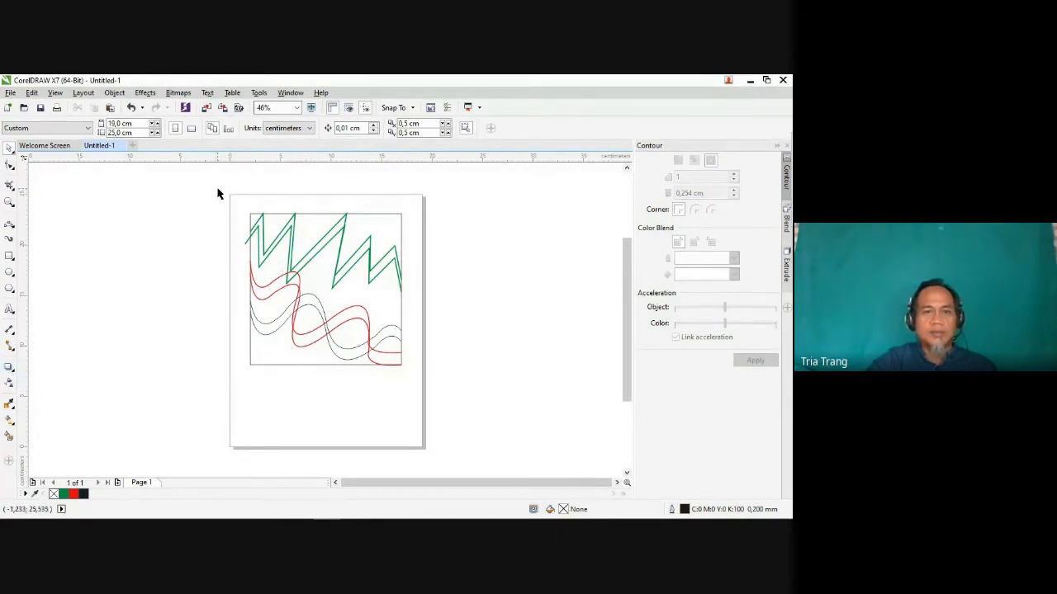
{"action": "left_click_drag", "start_coordinate": [218, 189], "coordinate": [436, 391]}
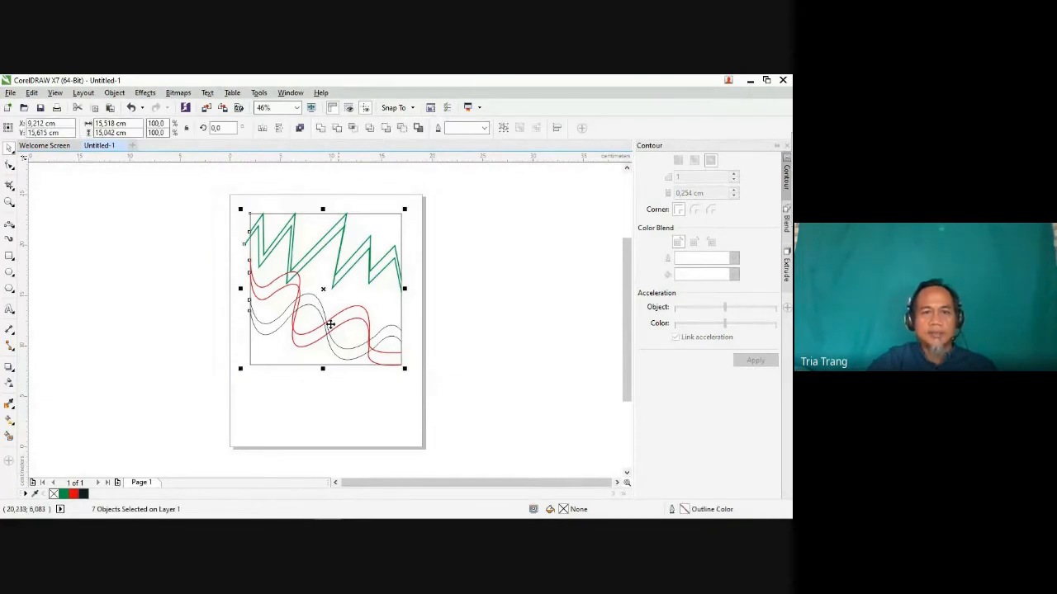
{"action": "left_click", "coordinate": [10, 372]}
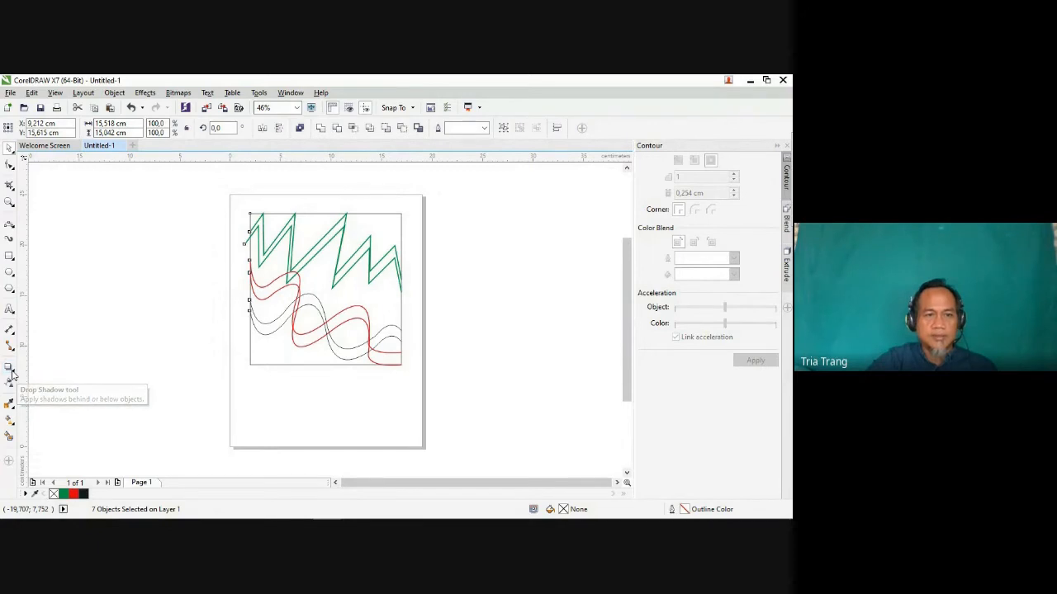
{"action": "left_click", "coordinate": [11, 371]}
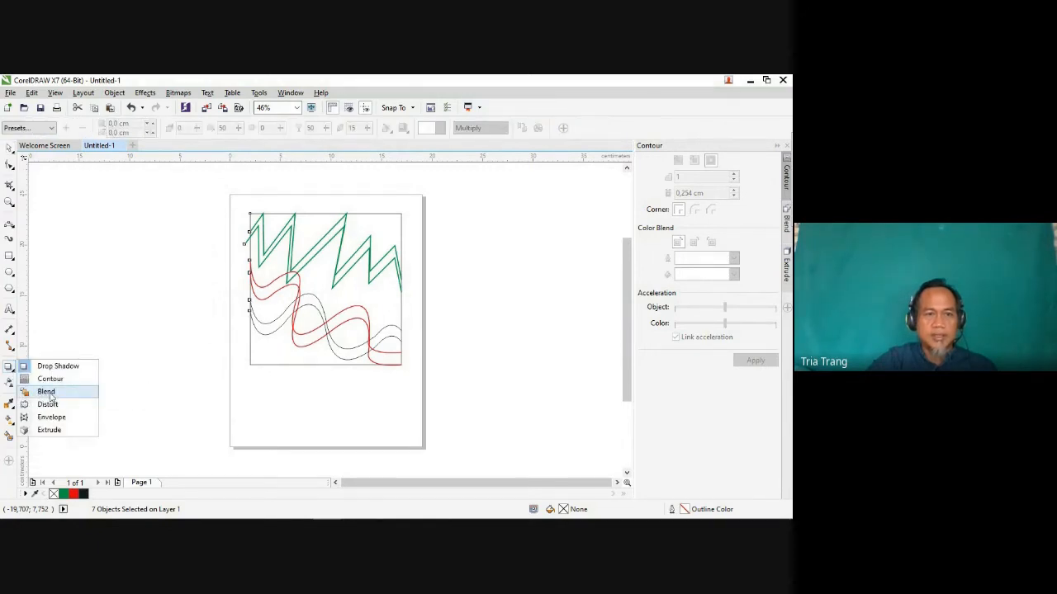
{"action": "left_click", "coordinate": [10, 372]}
{"action": "left_click", "coordinate": [14, 377]}
{"action": "left_click", "coordinate": [12, 374]}
{"action": "left_click", "coordinate": [13, 376]}
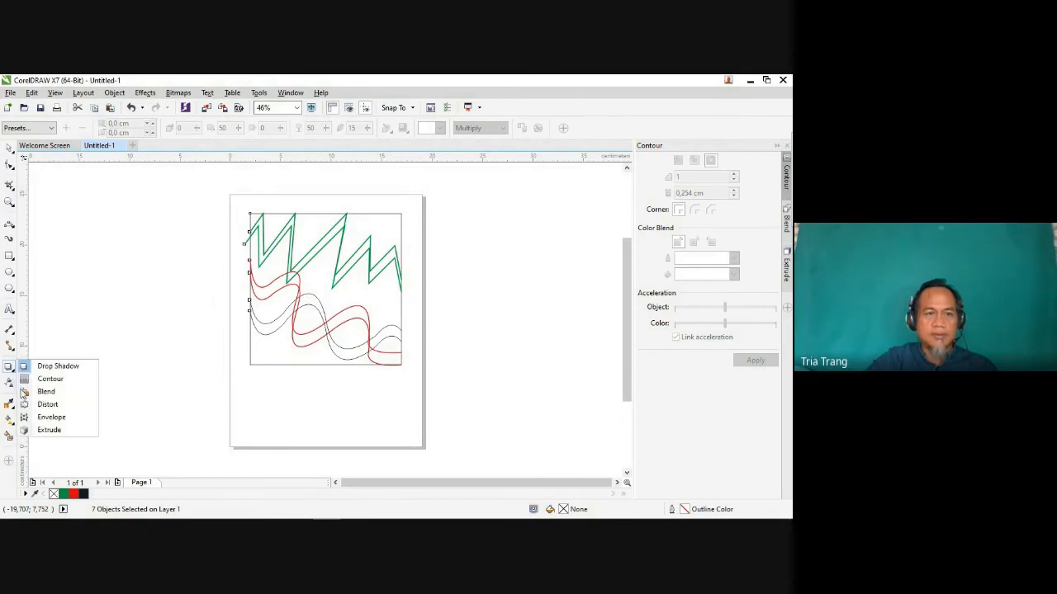
{"action": "left_click", "coordinate": [42, 391]}
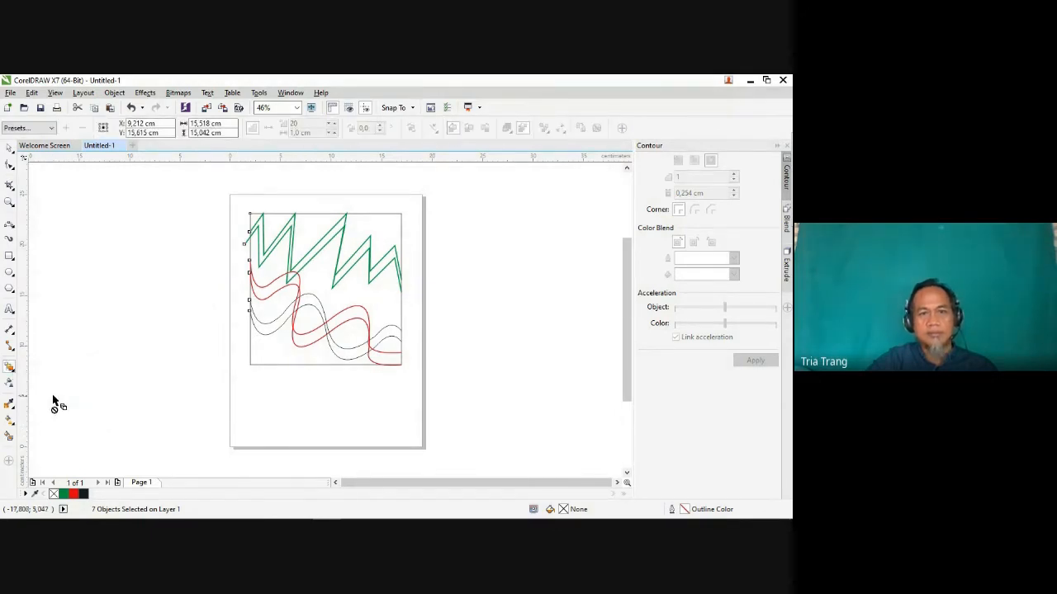
{"action": "left_click_drag", "start_coordinate": [250, 264], "coordinate": [250, 357]}
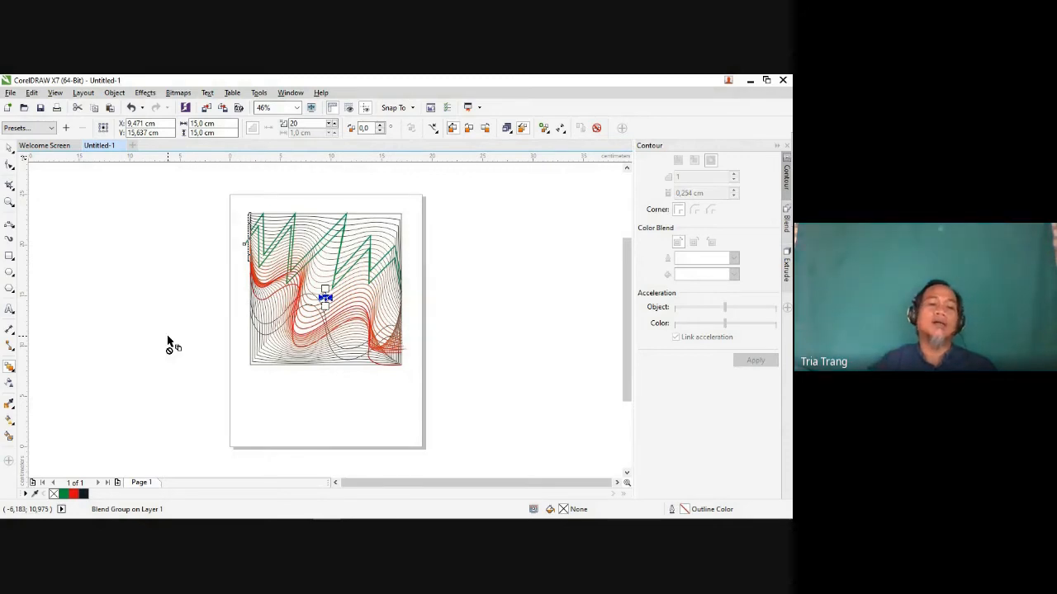
Step: Use the Blend tool to blend a green zigzag with the square in 20 steps
{"action": "left_click", "coordinate": [245, 246]}
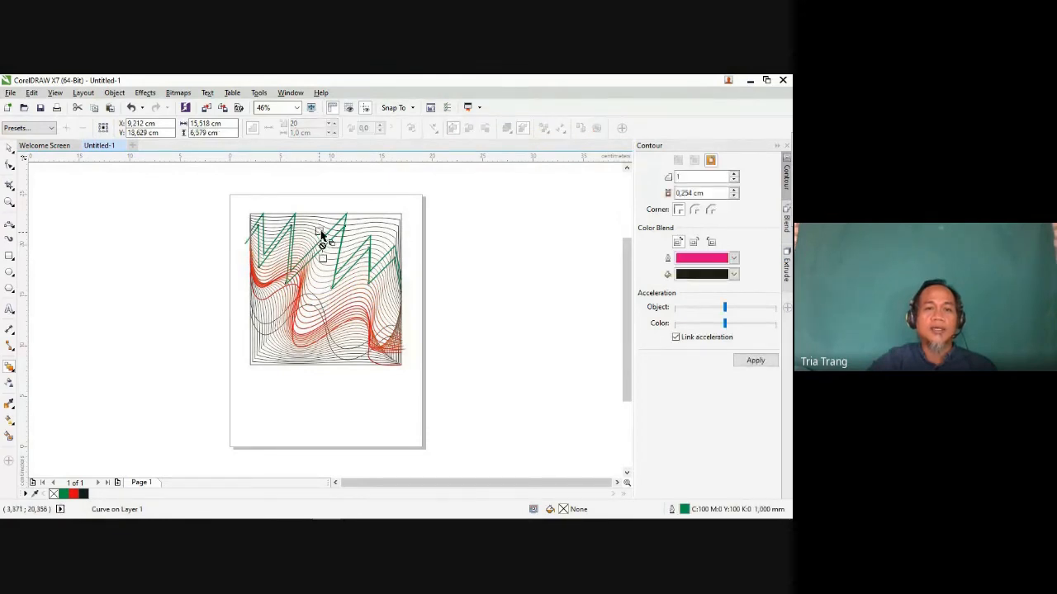
{"action": "left_click", "coordinate": [390, 291], "text": "shift"}
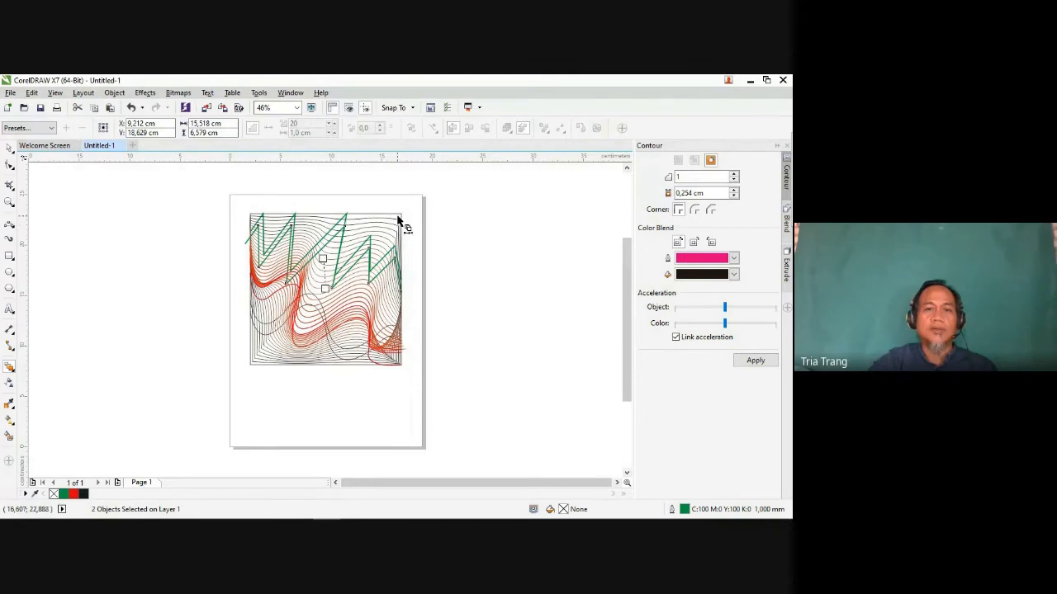
{"action": "left_click_drag", "start_coordinate": [405, 220], "coordinate": [404, 245]}
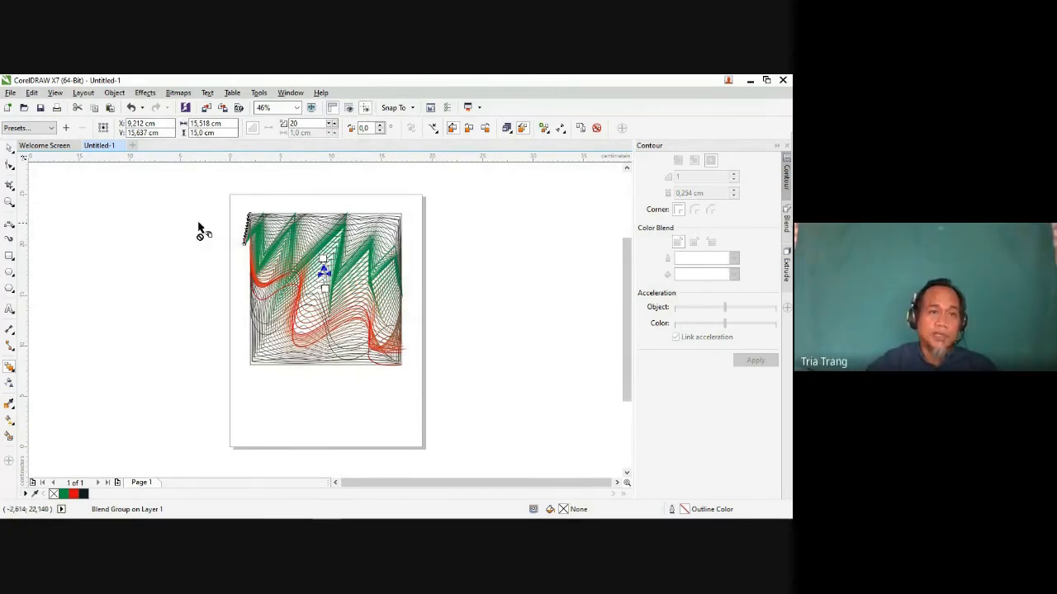
Step: Select all the blended artwork and group it into a single object
{"action": "left_click", "coordinate": [10, 148]}
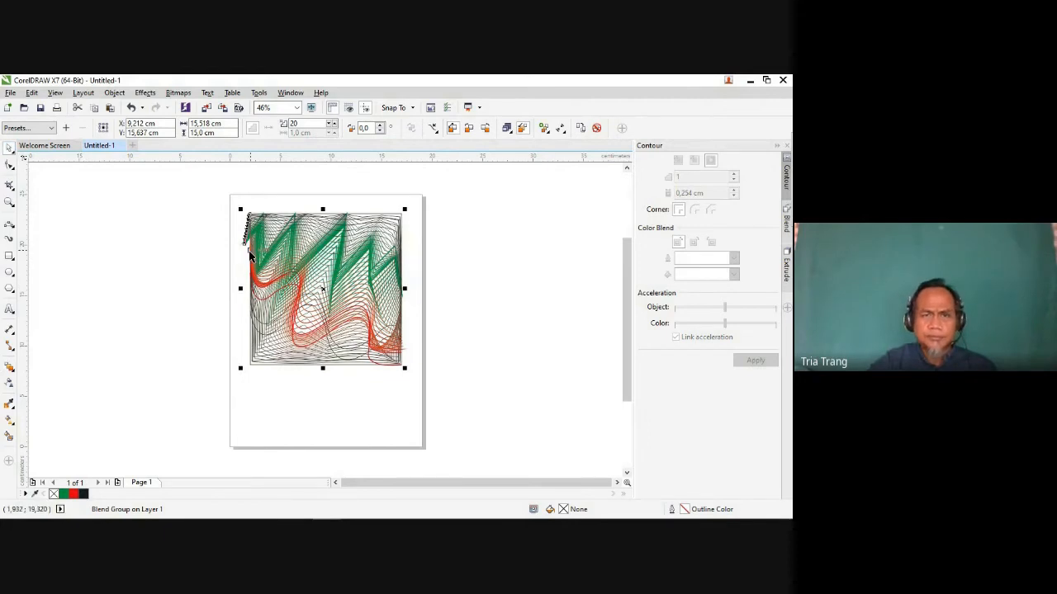
{"action": "left_click", "coordinate": [141, 271]}
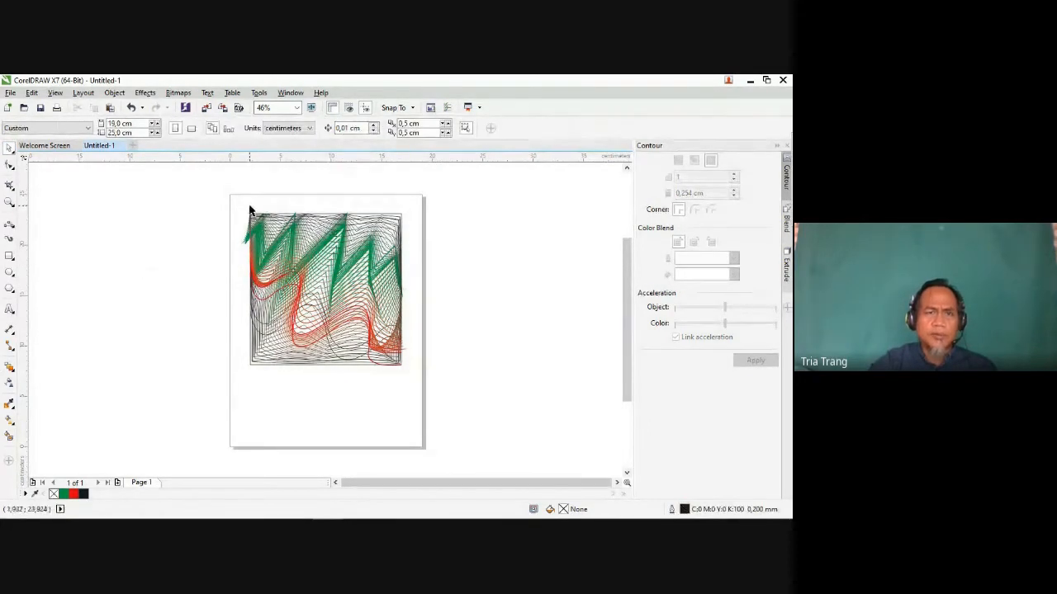
{"action": "left_click_drag", "start_coordinate": [251, 211], "coordinate": [404, 373]}
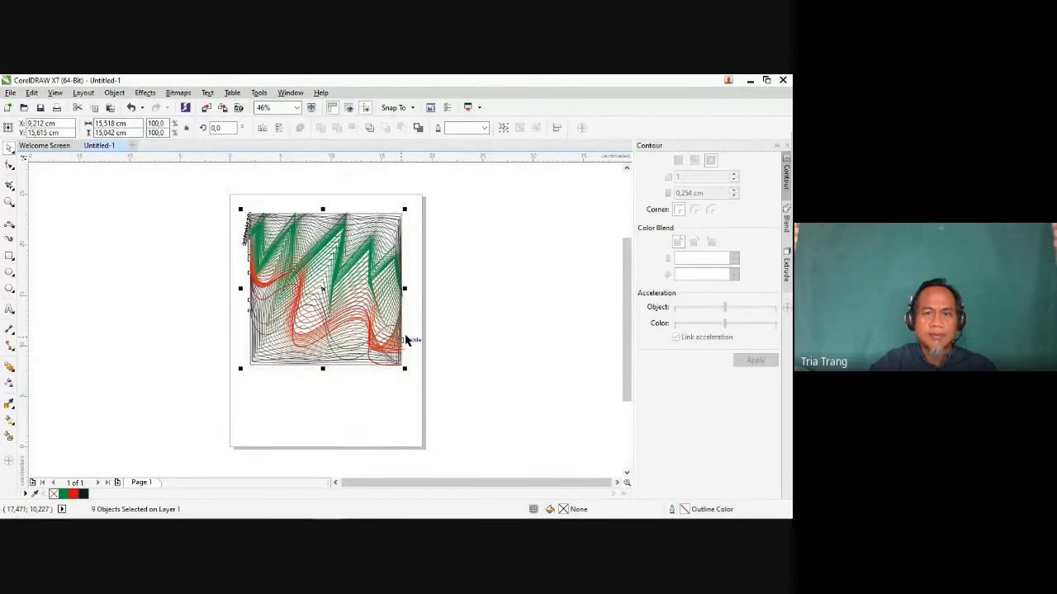
{"action": "right_click", "coordinate": [320, 284]}
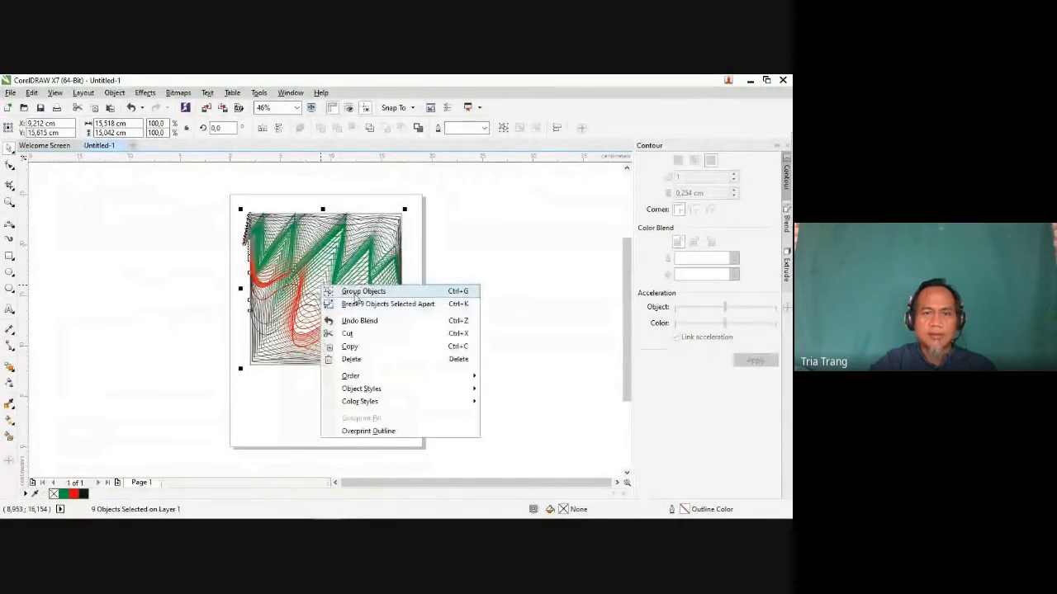
{"action": "left_click", "coordinate": [366, 290]}
{"action": "left_click", "coordinate": [429, 291]}
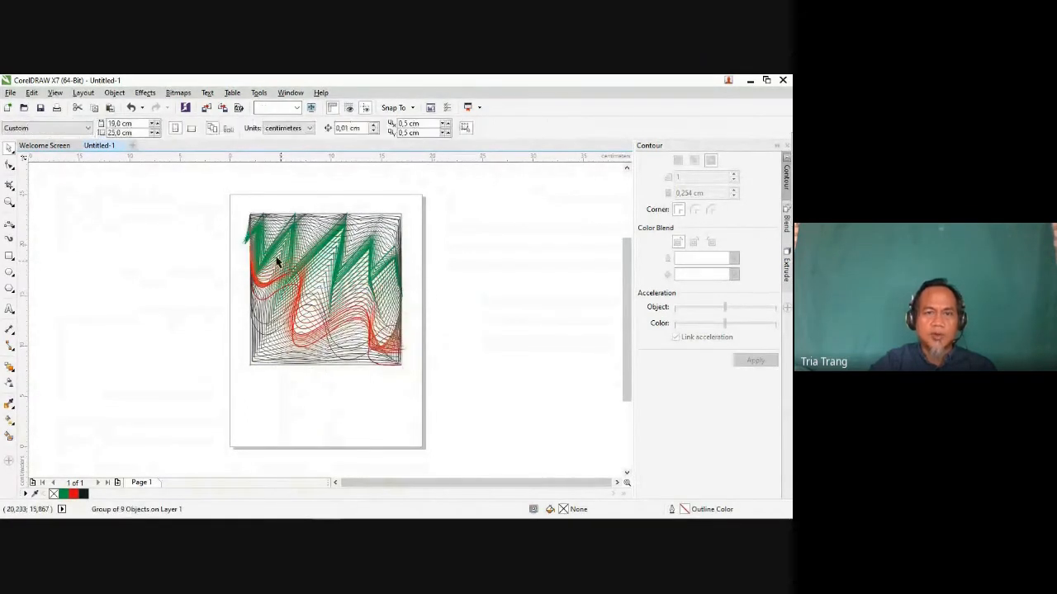
Step: Draw a rectangle about 15 by 14.9 cm over the square design and set its outline width to 1.0 mm
{"action": "left_click", "coordinate": [9, 257]}
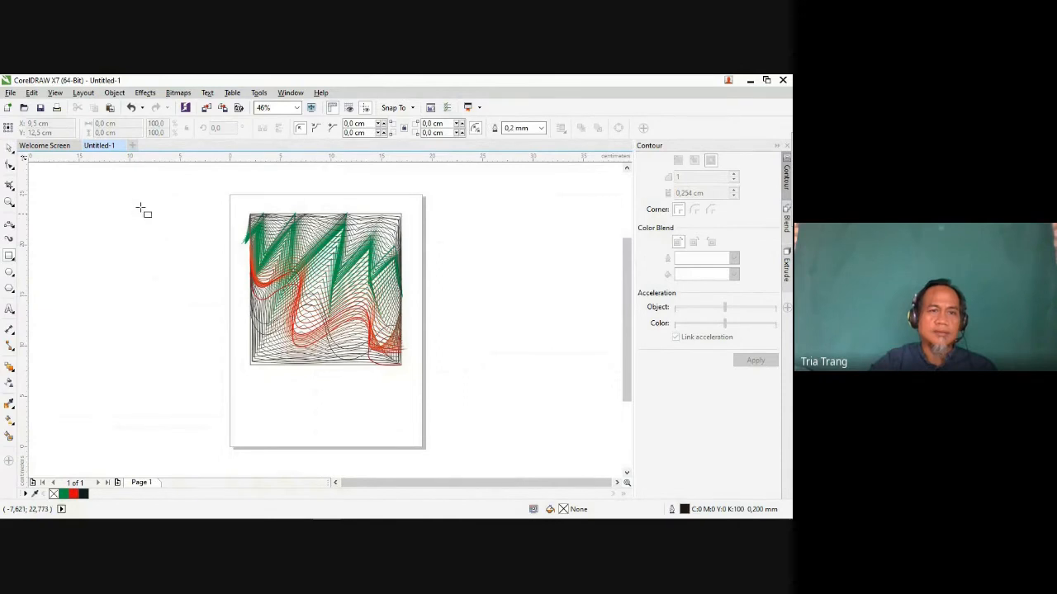
{"action": "left_click_drag", "start_coordinate": [248, 214], "coordinate": [404, 367]}
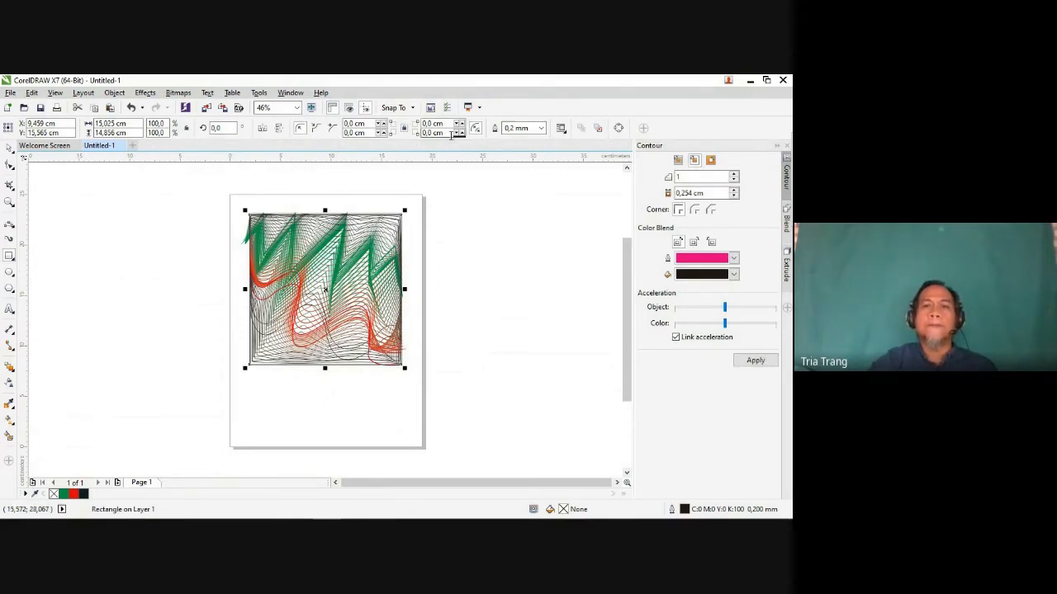
{"action": "left_click", "coordinate": [541, 129]}
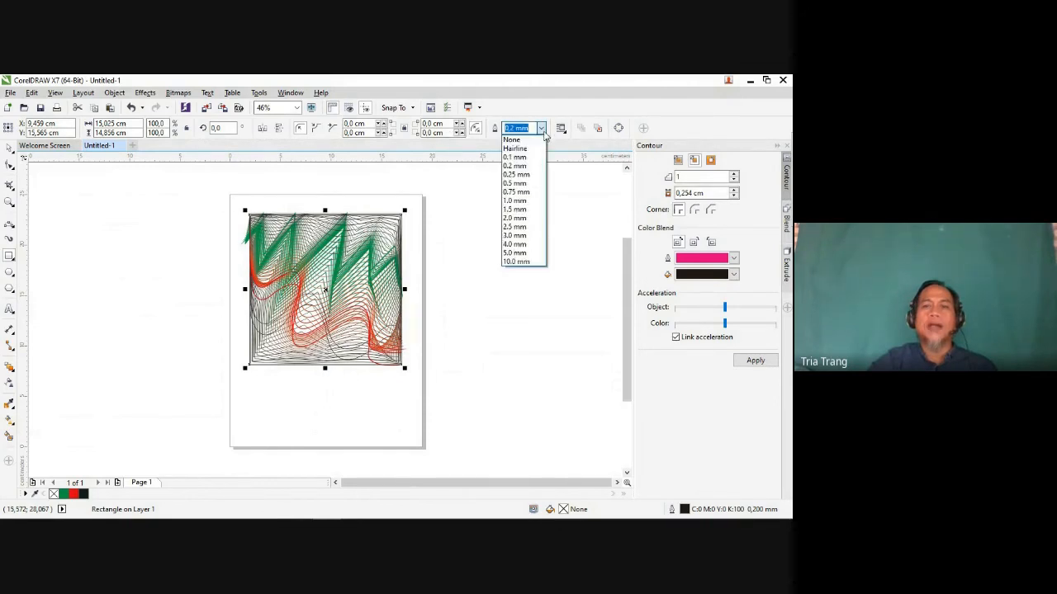
{"action": "left_click", "coordinate": [516, 200]}
{"action": "left_click", "coordinate": [479, 243]}
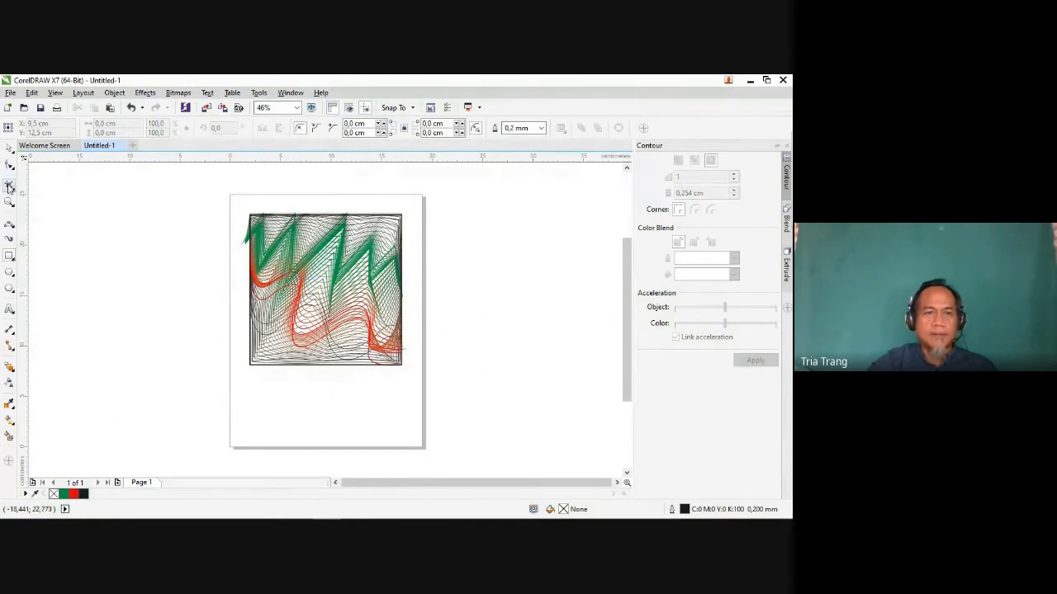
Step: PowerClip the grouped artwork inside the new rectangle frame
{"action": "left_click", "coordinate": [8, 149]}
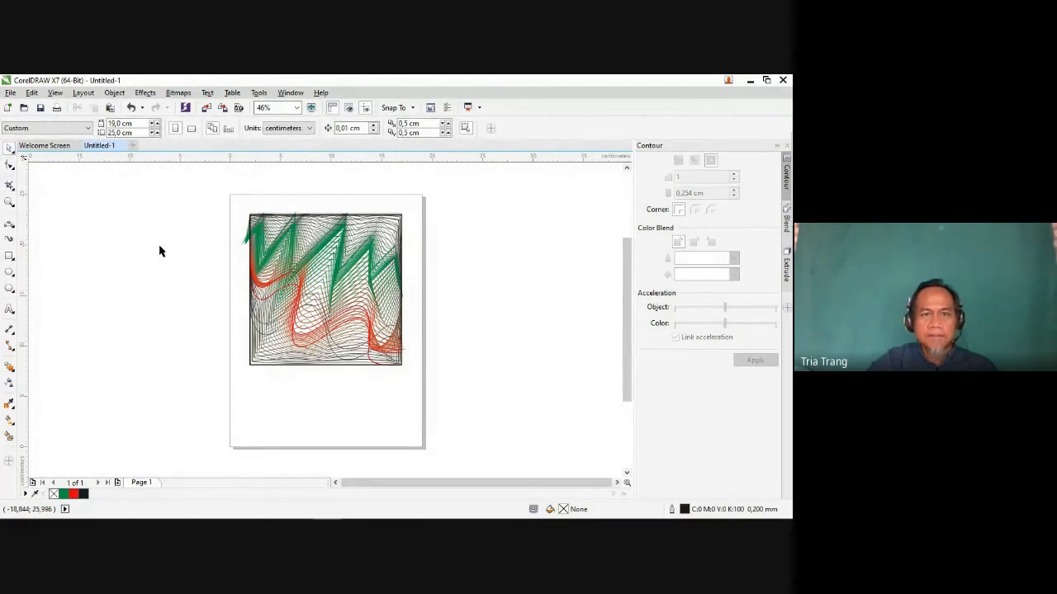
{"action": "left_click", "coordinate": [281, 259]}
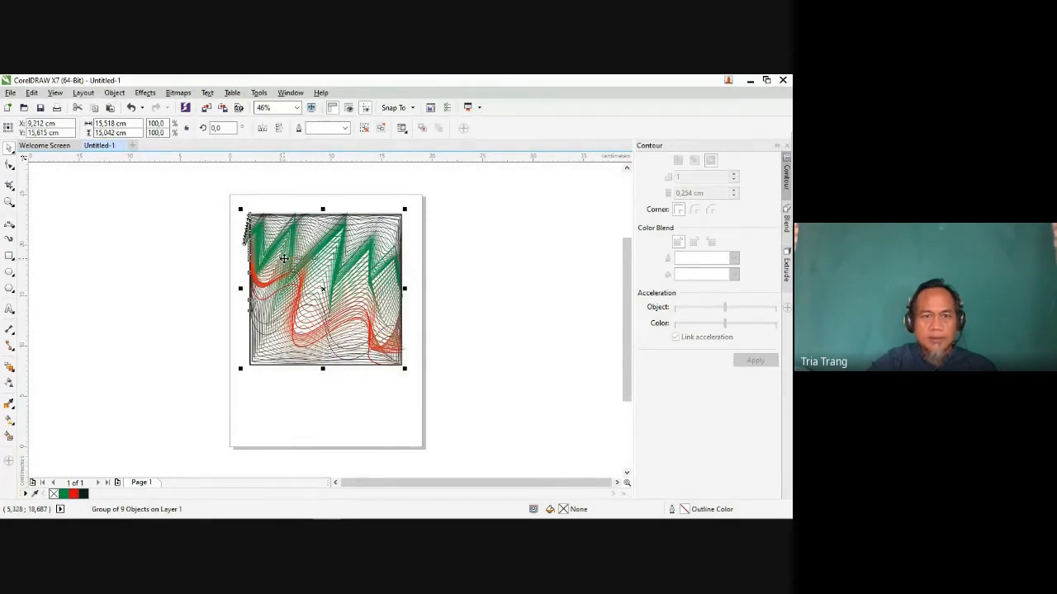
{"action": "right_click", "coordinate": [283, 260]}
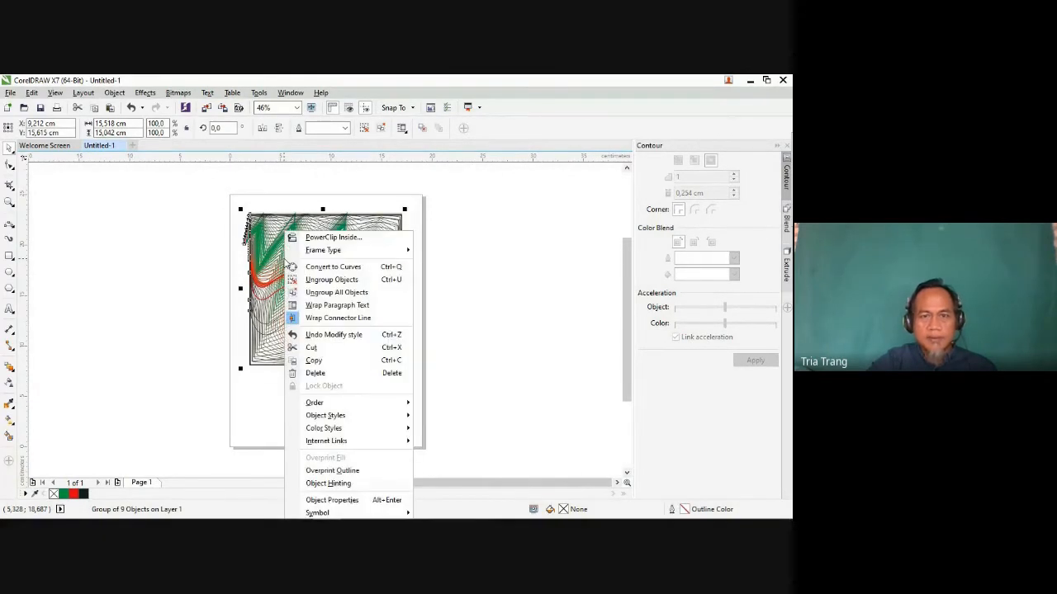
{"action": "left_click", "coordinate": [327, 239]}
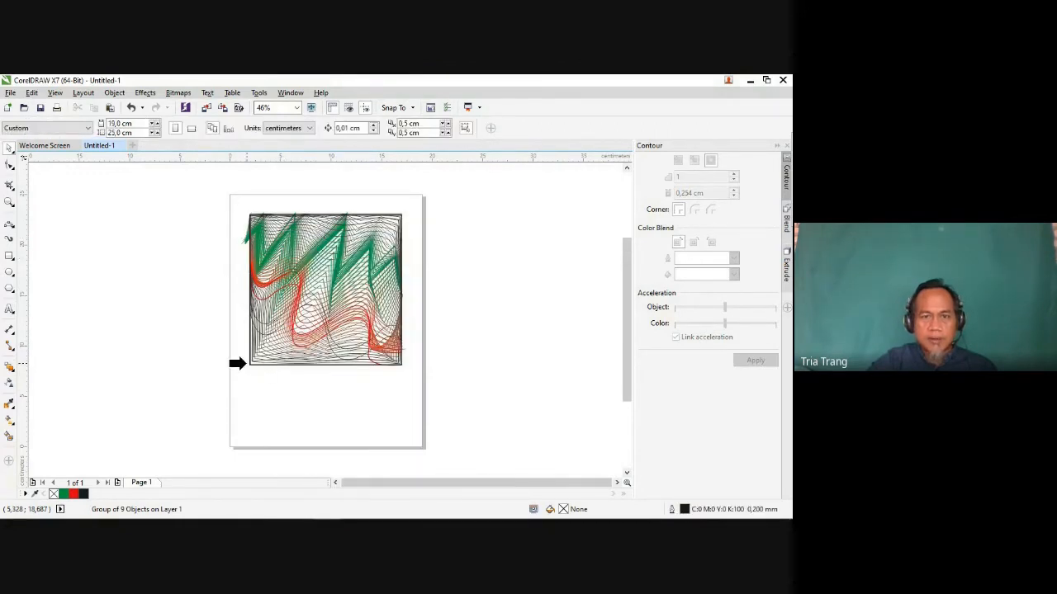
{"action": "left_click", "coordinate": [249, 364]}
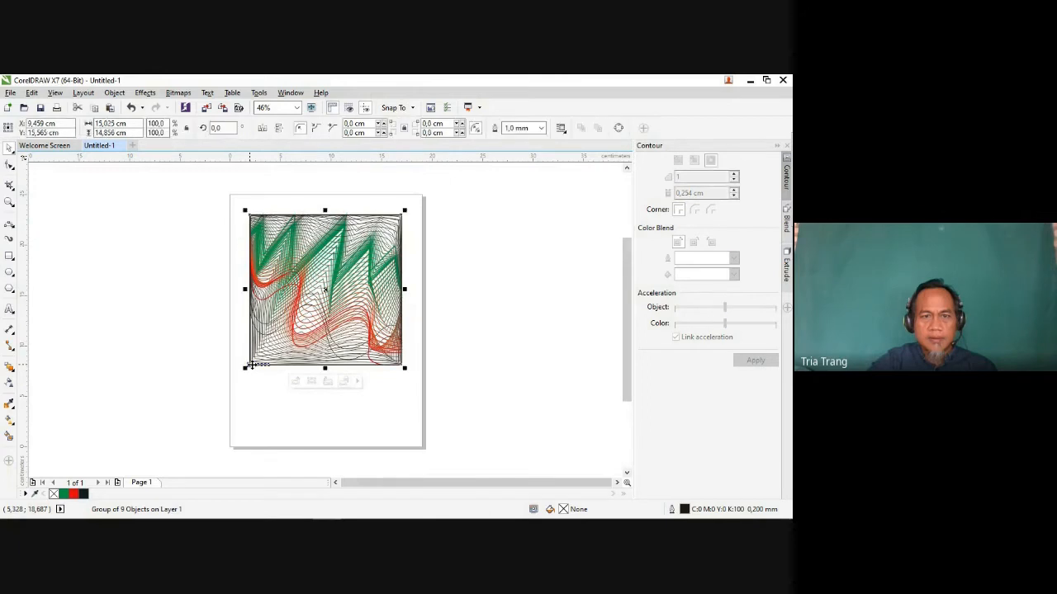
{"action": "left_click", "coordinate": [140, 313]}
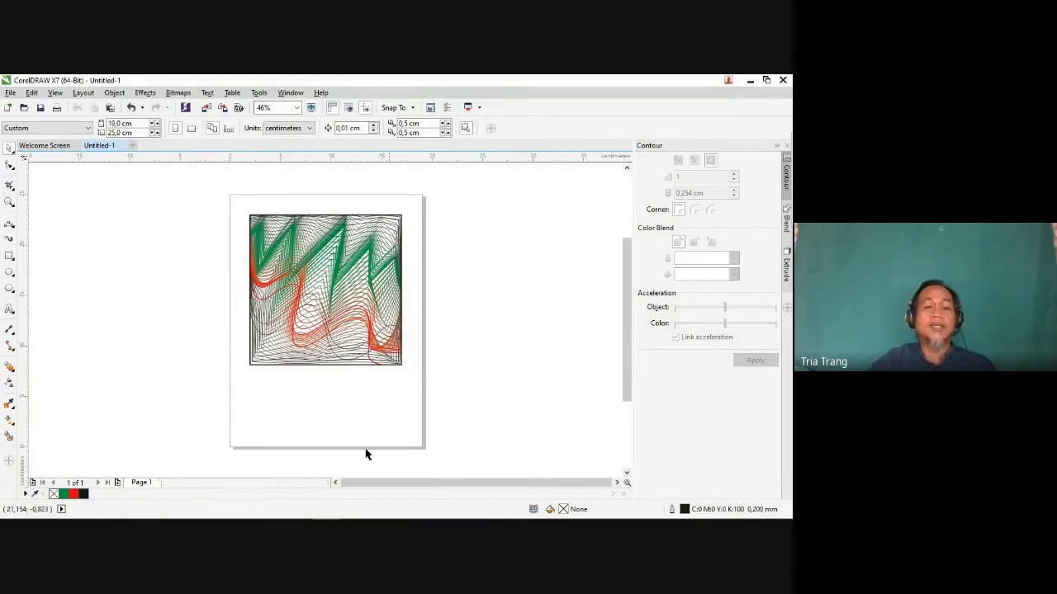
Step: Draw two side-by-side rectangles beneath the framed design, about 7.7 by 2.6 cm and about 6.9 by 2.6 cm
{"action": "left_click", "coordinate": [10, 255]}
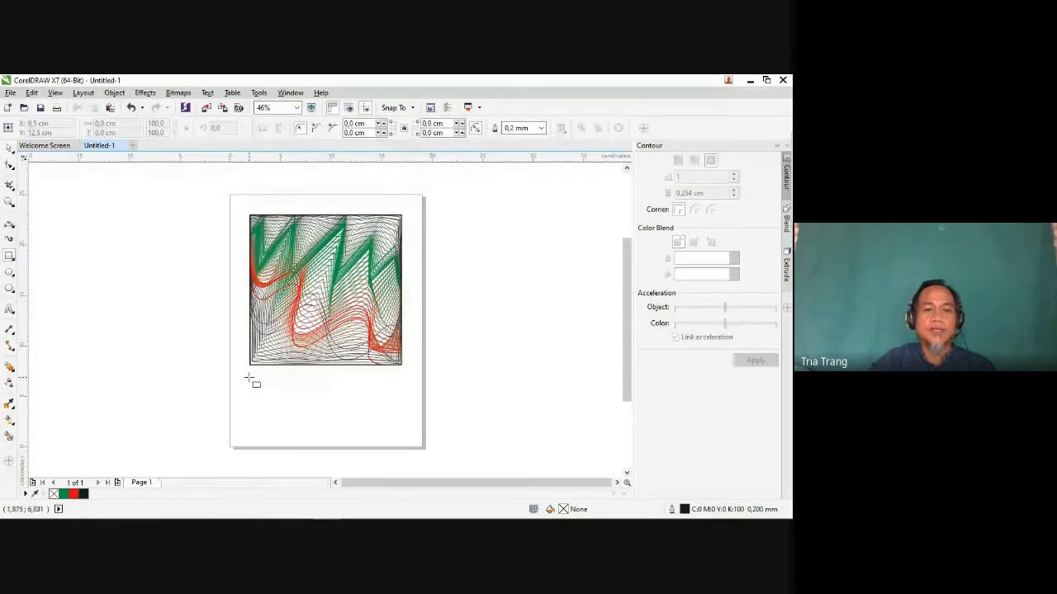
{"action": "left_click_drag", "start_coordinate": [249, 376], "coordinate": [373, 385]}
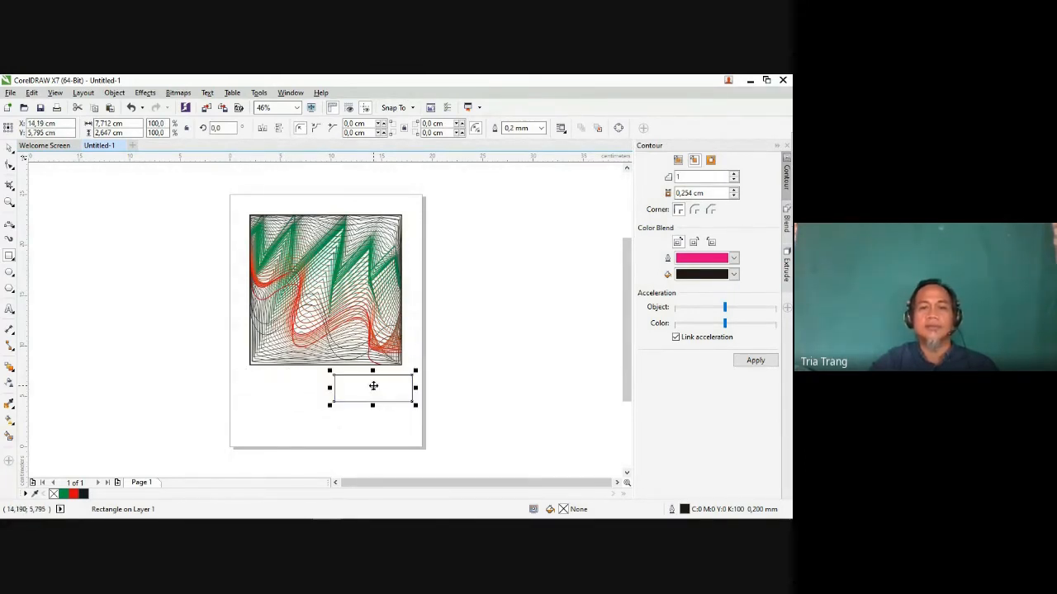
{"action": "left_click", "coordinate": [371, 387]}
{"action": "left_click", "coordinate": [370, 387]}
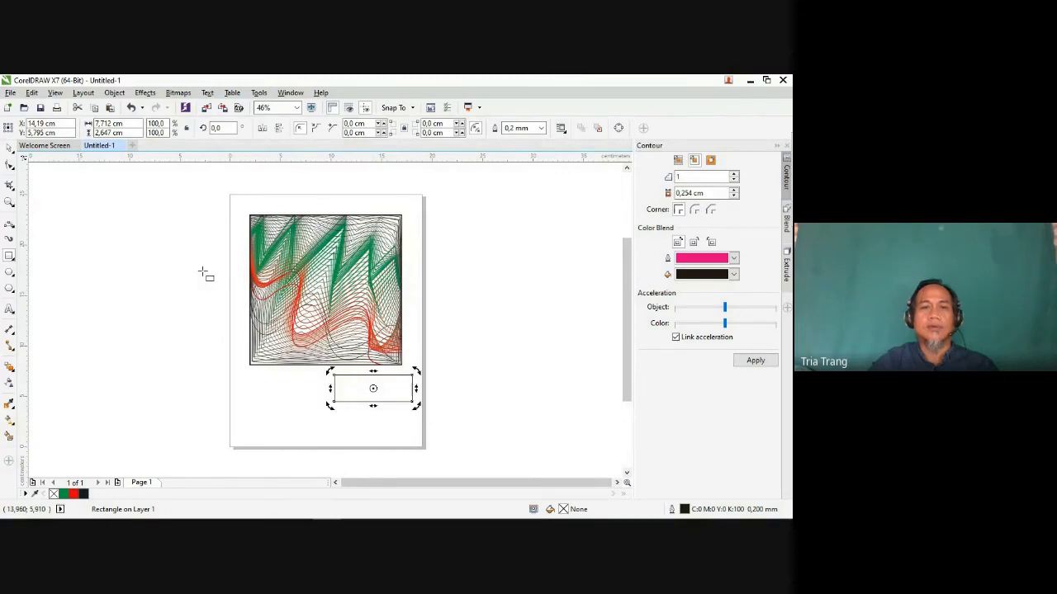
{"action": "left_click", "coordinate": [130, 109]}
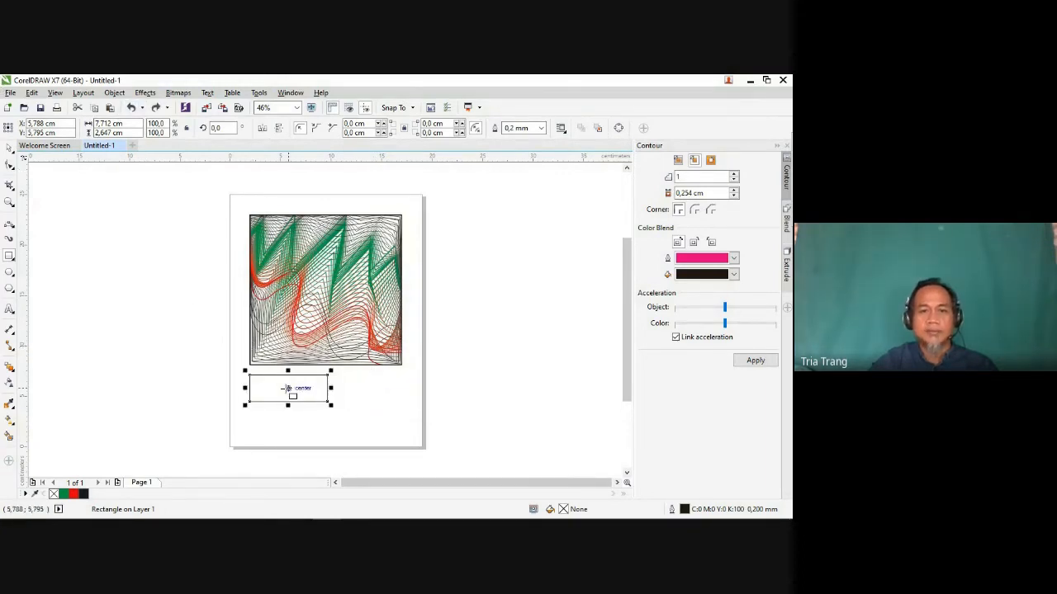
{"action": "left_click_drag", "start_coordinate": [288, 388], "coordinate": [405, 393]}
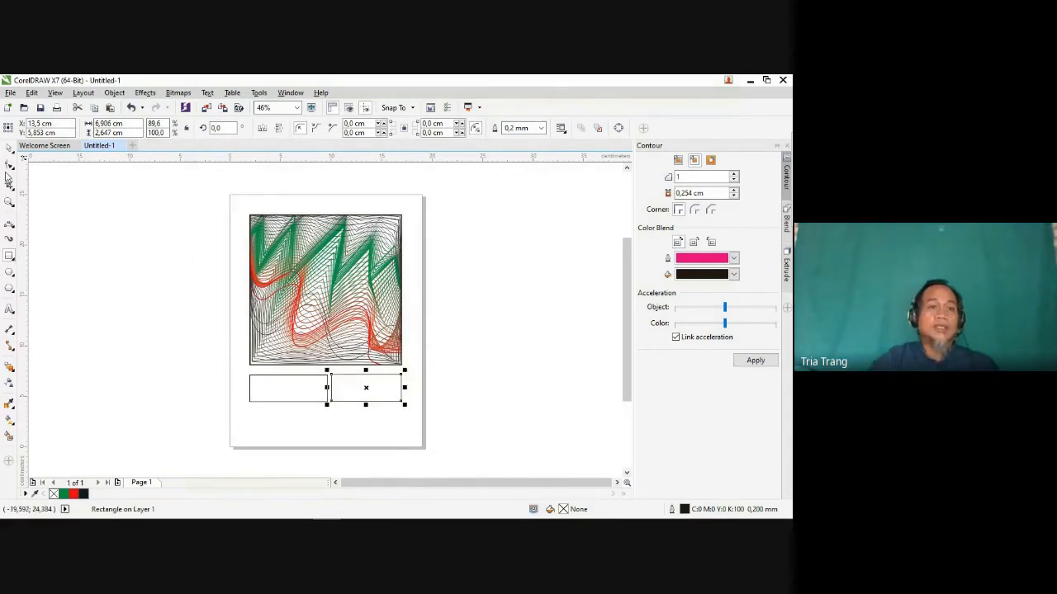
Step: Select the framed design and both rectangles, and set up an export as PNG - Portable Network Graphics into the Pictures folder
{"action": "left_click", "coordinate": [10, 147]}
{"action": "left_click_drag", "start_coordinate": [216, 180], "coordinate": [489, 433]}
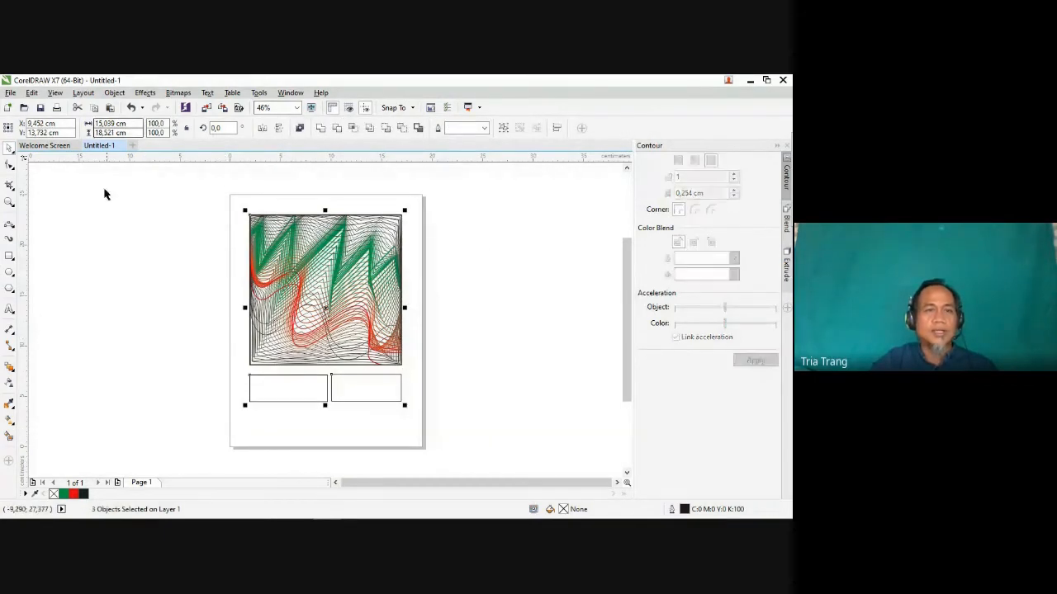
{"action": "left_click", "coordinate": [10, 93]}
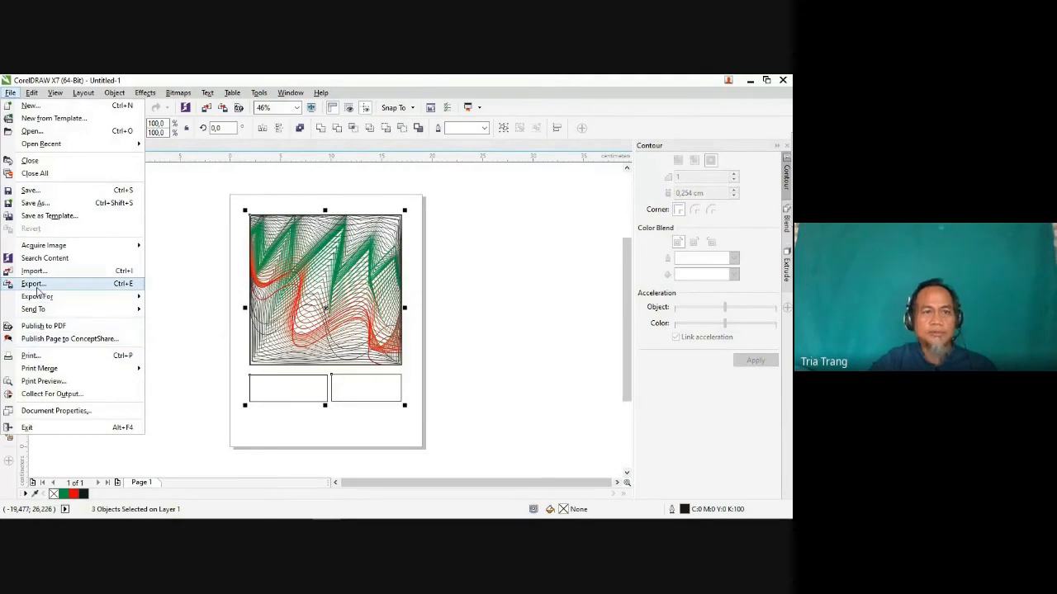
{"action": "left_click", "coordinate": [38, 289]}
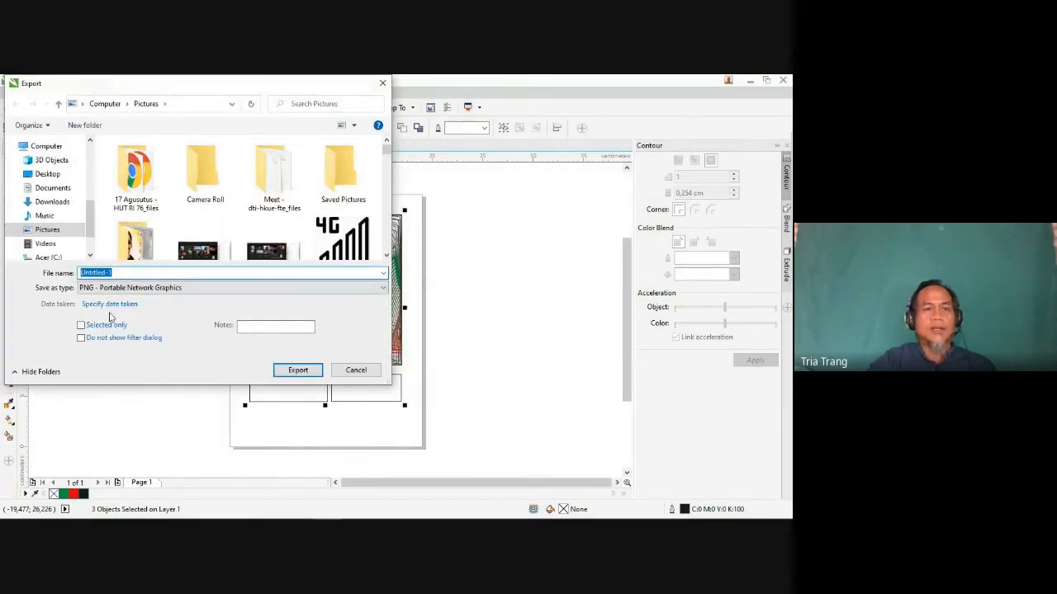
{"action": "left_click", "coordinate": [331, 291]}
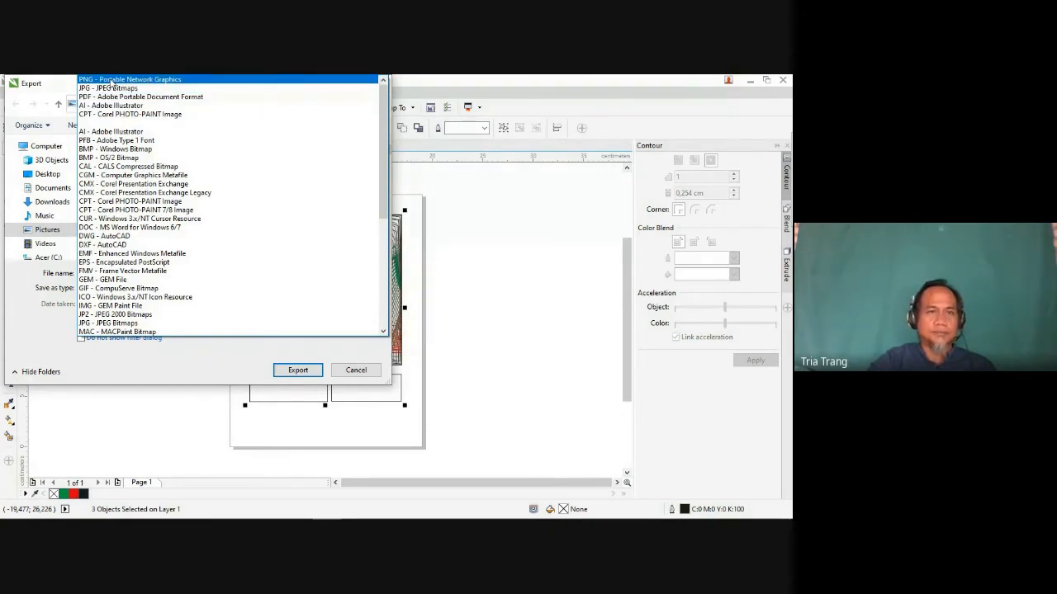
{"action": "left_click", "coordinate": [112, 82]}
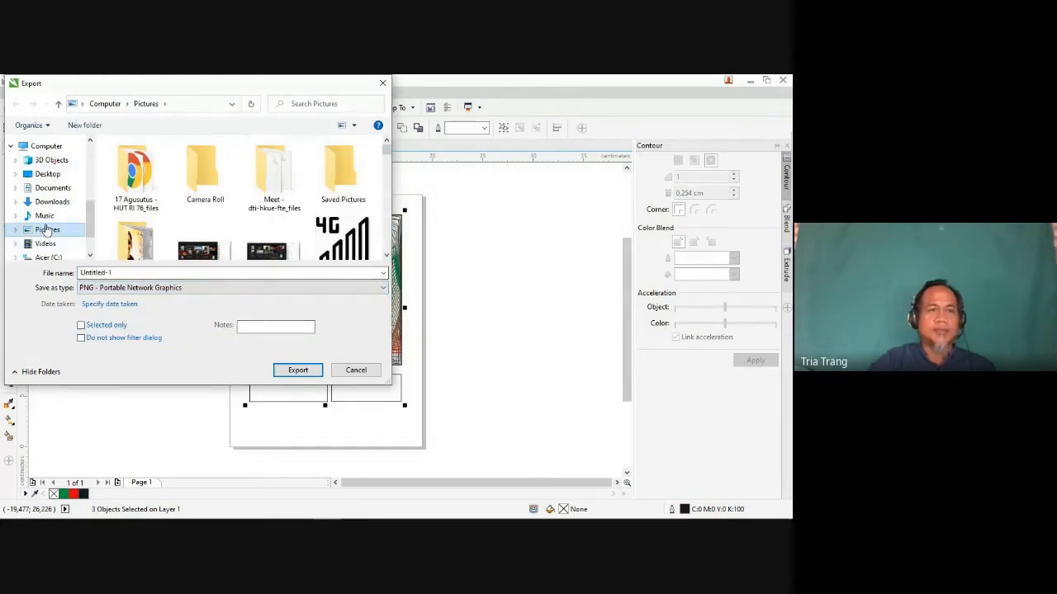
{"action": "left_click", "coordinate": [71, 234]}
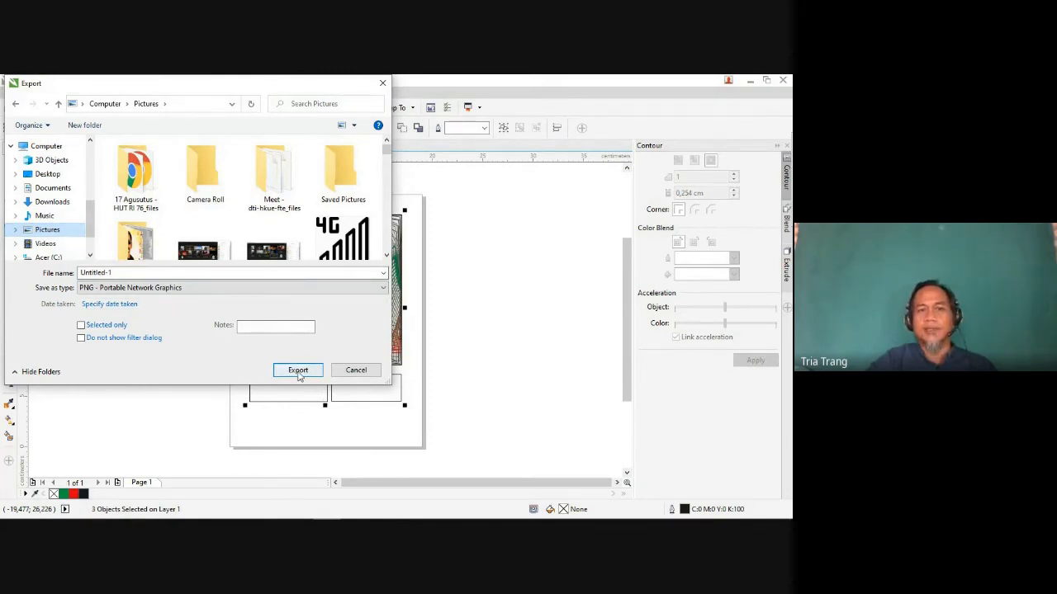
Step: Name the exported file "komposisi garis kombinasi"
{"action": "double_click", "coordinate": [102, 273]}
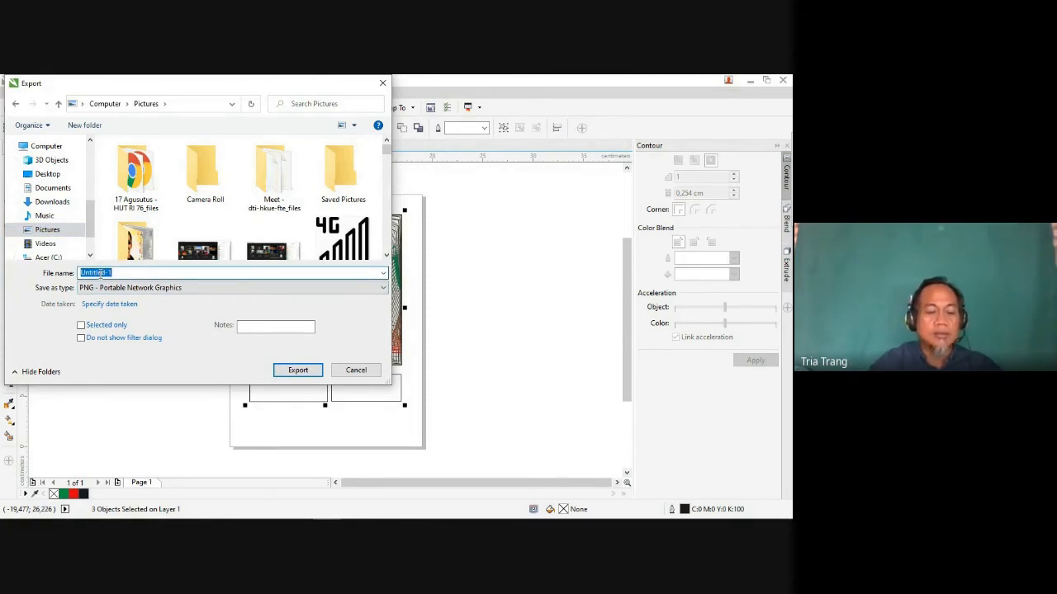
{"action": "type", "text": "k"}
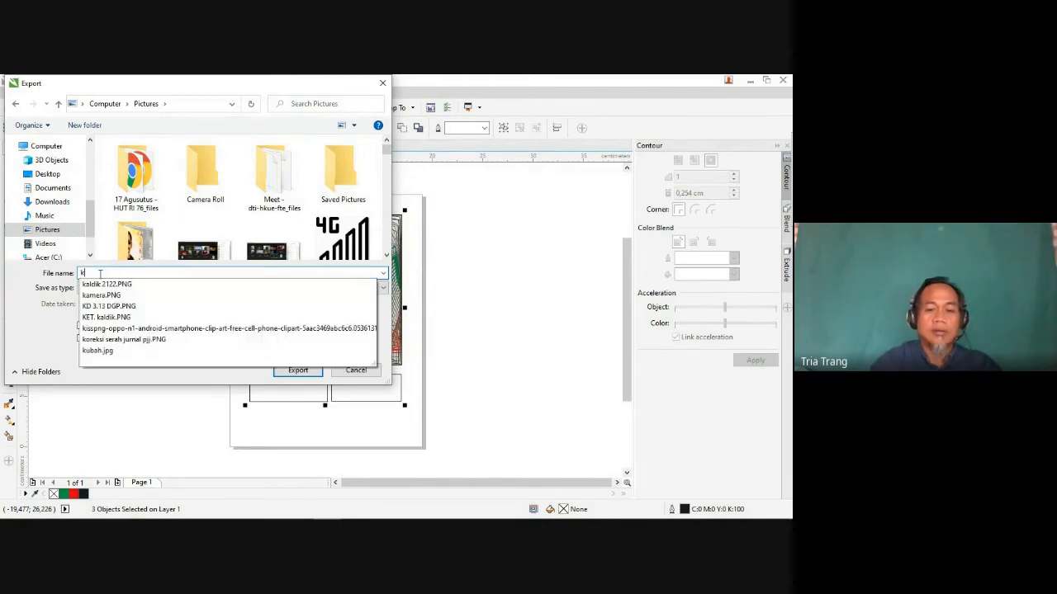
{"action": "type", "text": "ompos"}
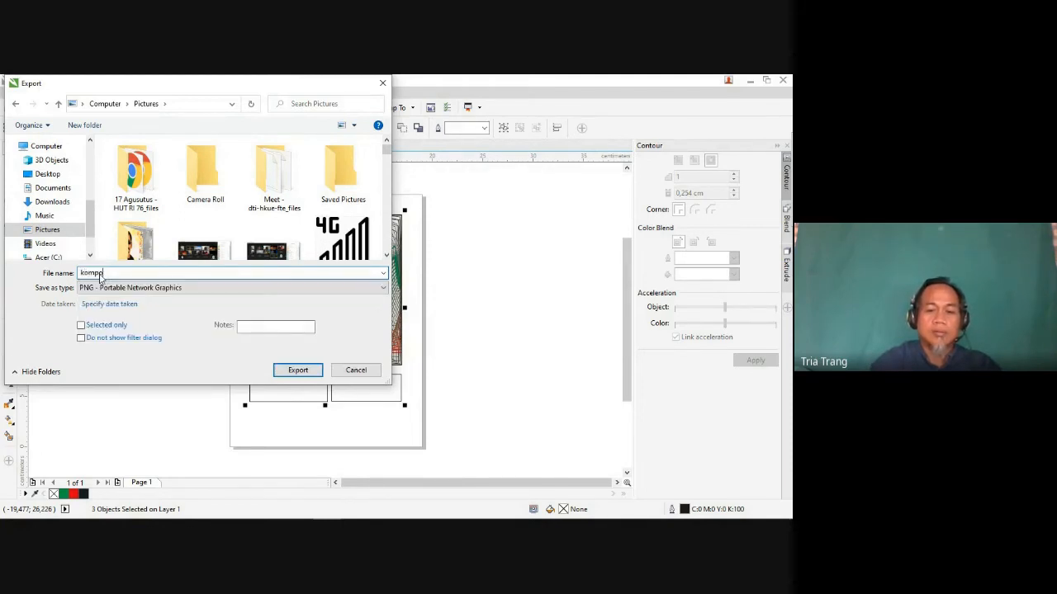
{"action": "type", "text": "isi garis"}
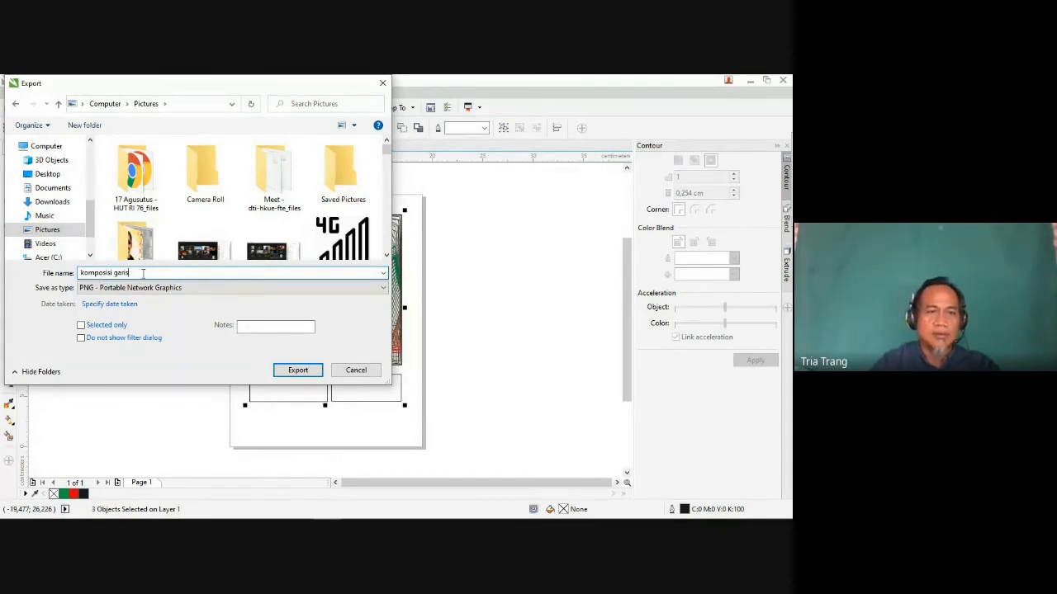
{"action": "type", "text": " kom"}
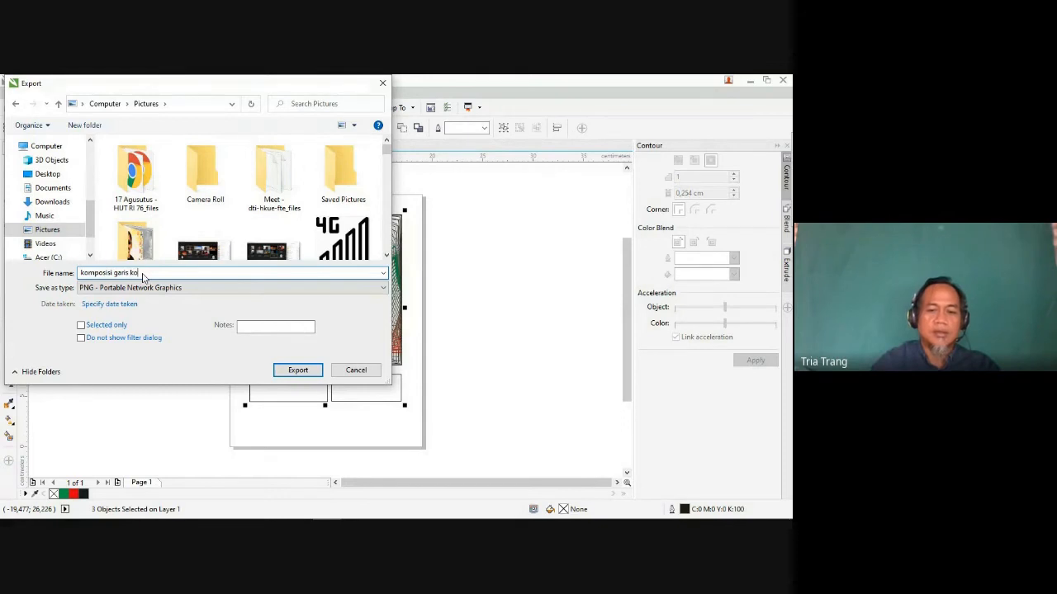
{"action": "type", "text": "binasi"}
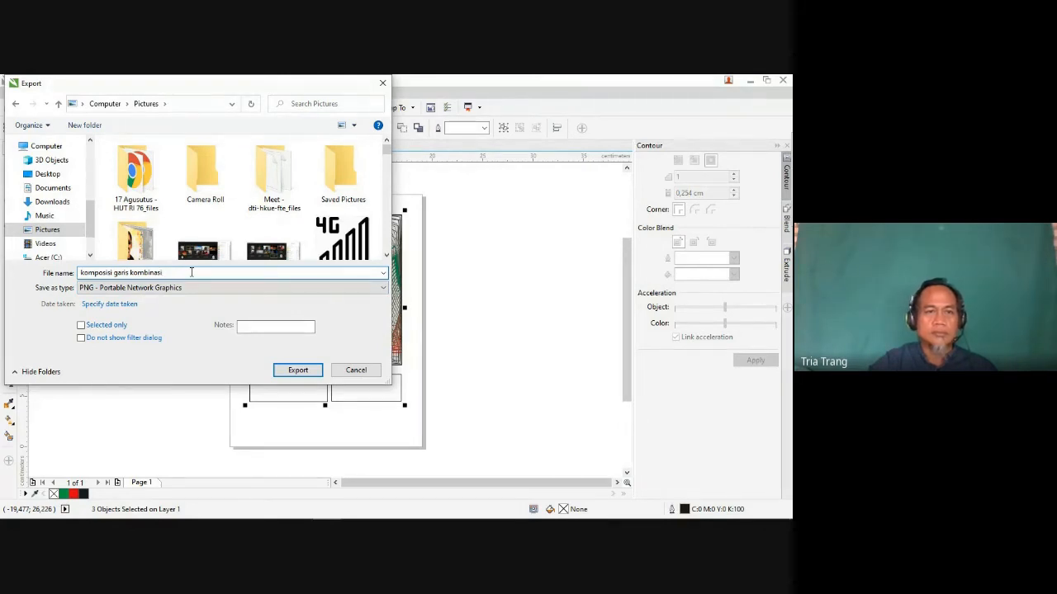
Step: Complete the PNG export in RGB Color (24-bit) with transparency, anti-aliasing, embedded color profile and interlacing enabled
{"action": "left_click", "coordinate": [298, 370]}
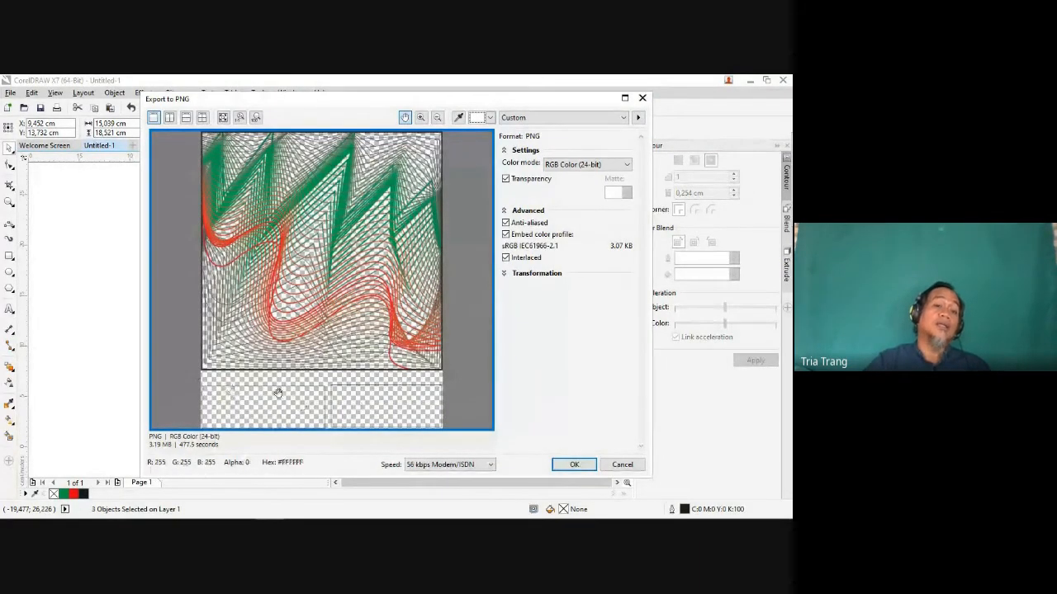
{"action": "left_click", "coordinate": [505, 257]}
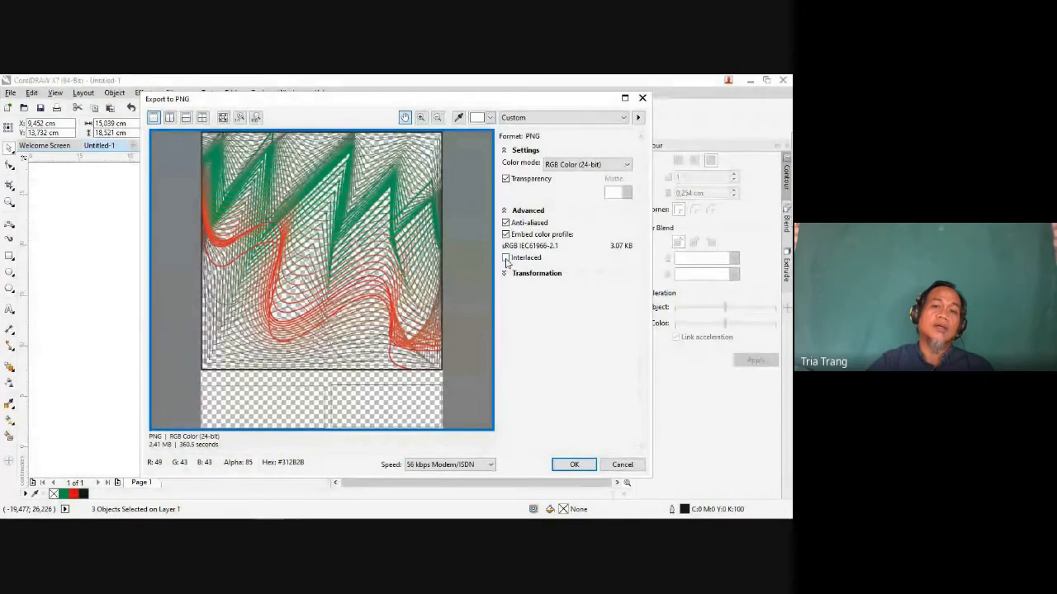
{"action": "left_click", "coordinate": [505, 257]}
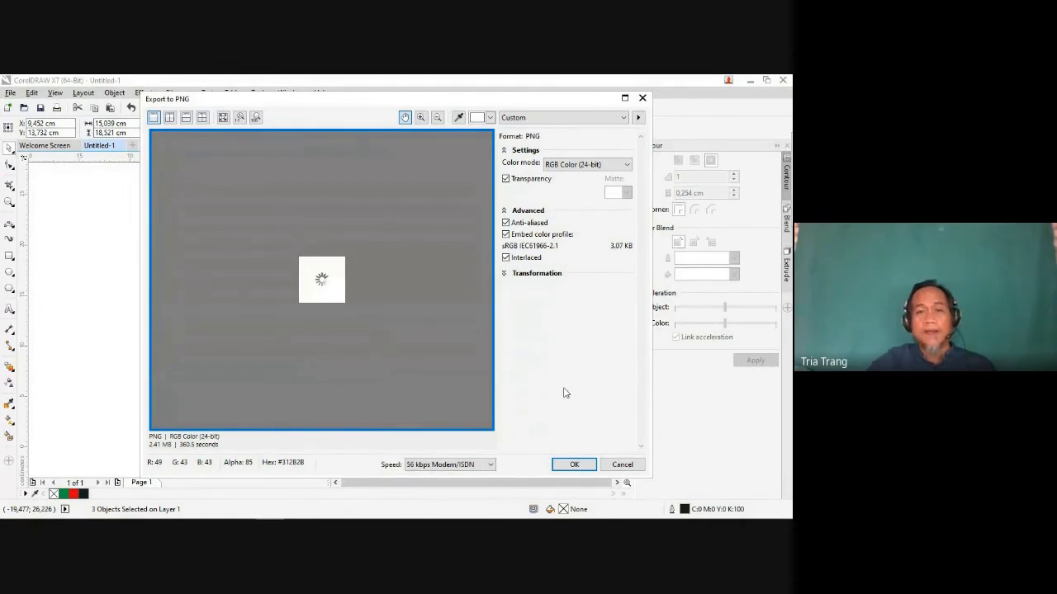
{"action": "left_click", "coordinate": [573, 464]}
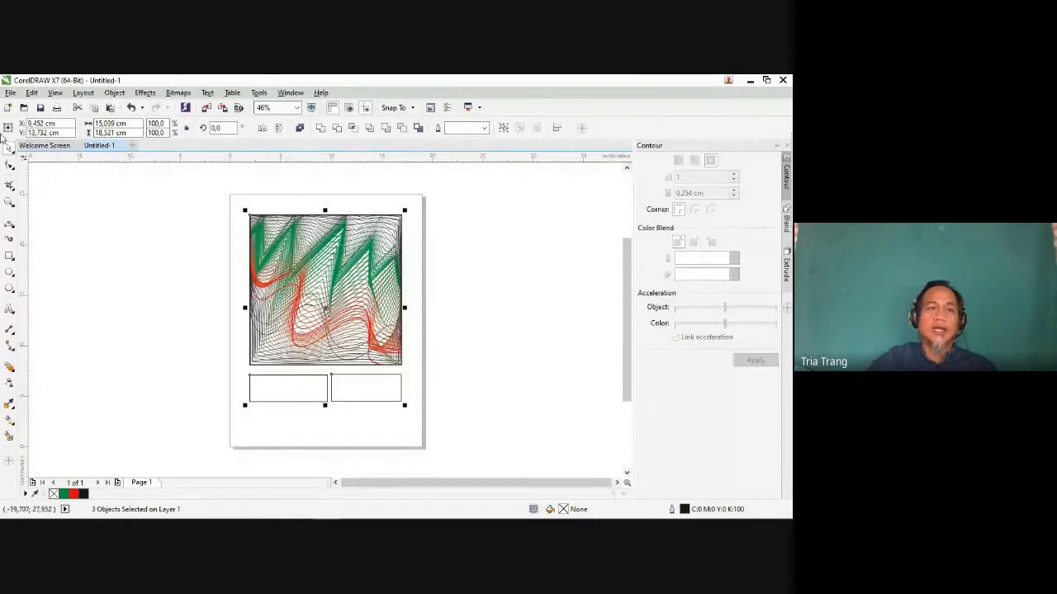
Step: Set up a second export of the artwork in PDF - Adobe Portable Document Format
{"action": "left_click", "coordinate": [10, 94]}
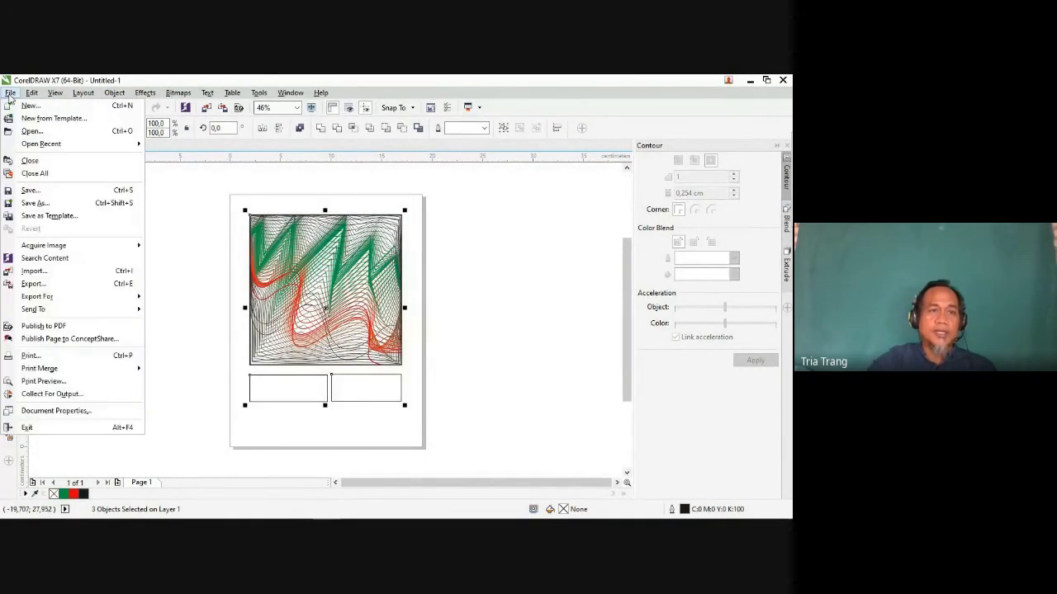
{"action": "left_click", "coordinate": [39, 286]}
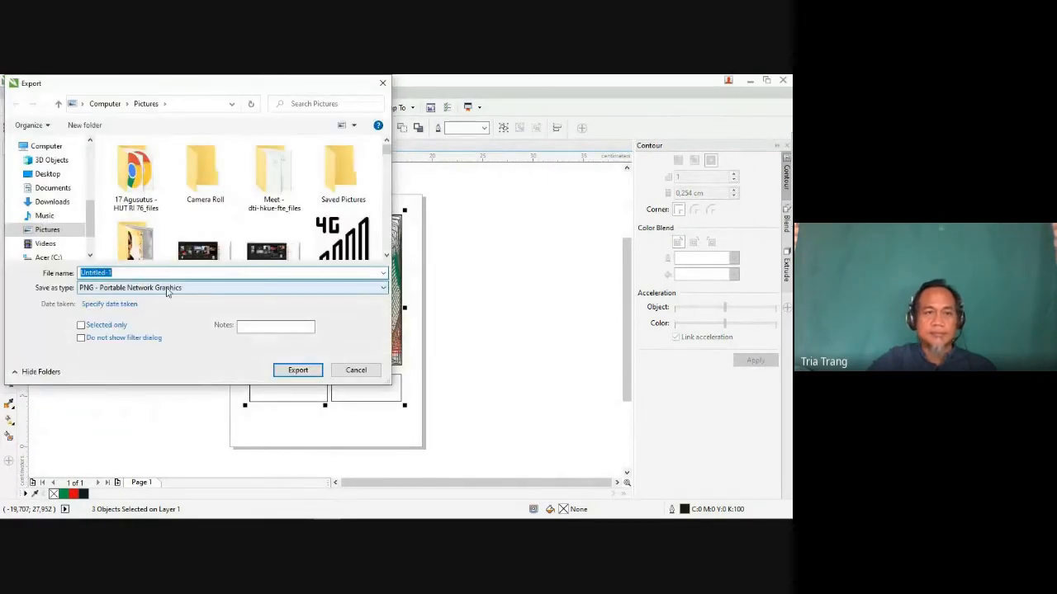
{"action": "left_click", "coordinate": [113, 288]}
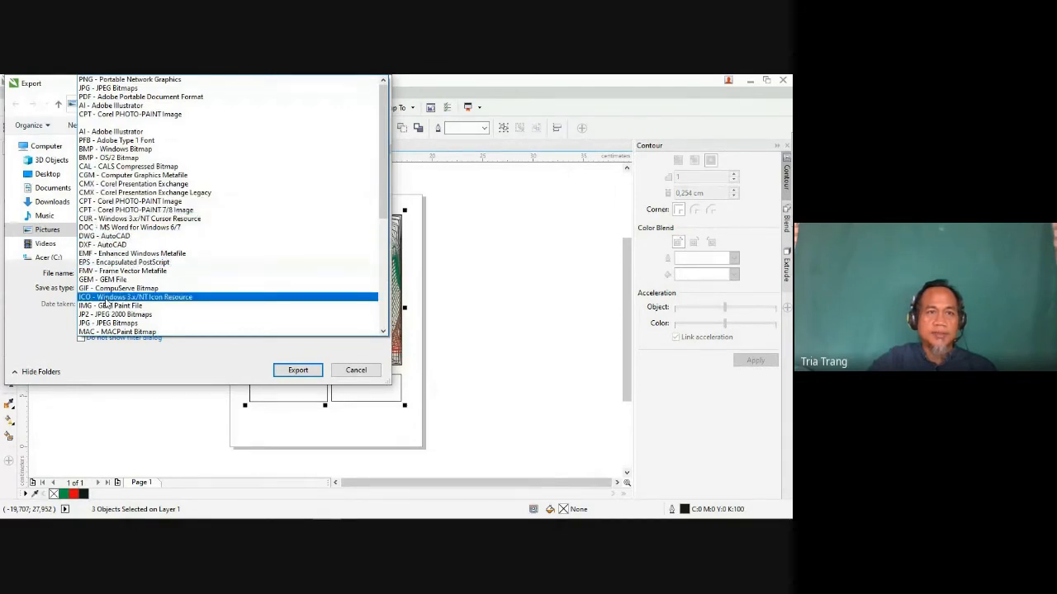
{"action": "left_click", "coordinate": [107, 98]}
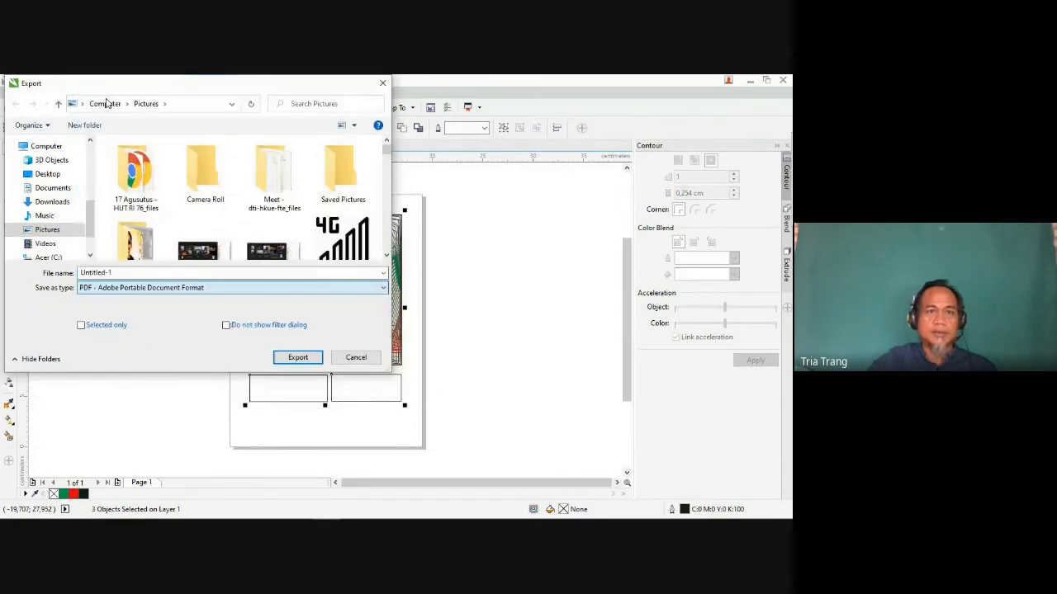
Step: Name the PDF file "komposisi garis kombinasi 1"
{"action": "double_click", "coordinate": [120, 272]}
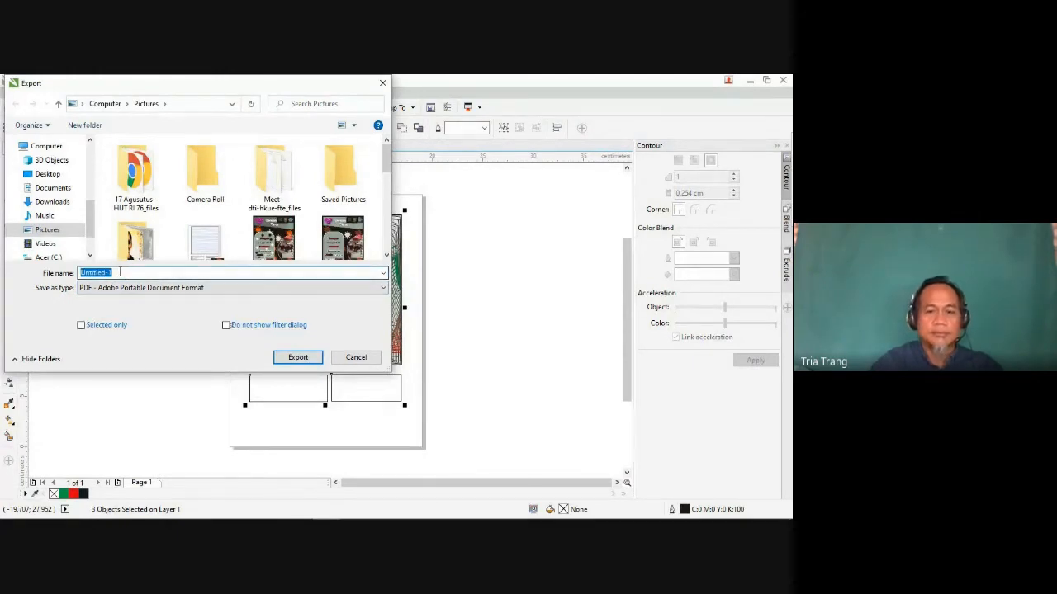
{"action": "type", "text": "ko"}
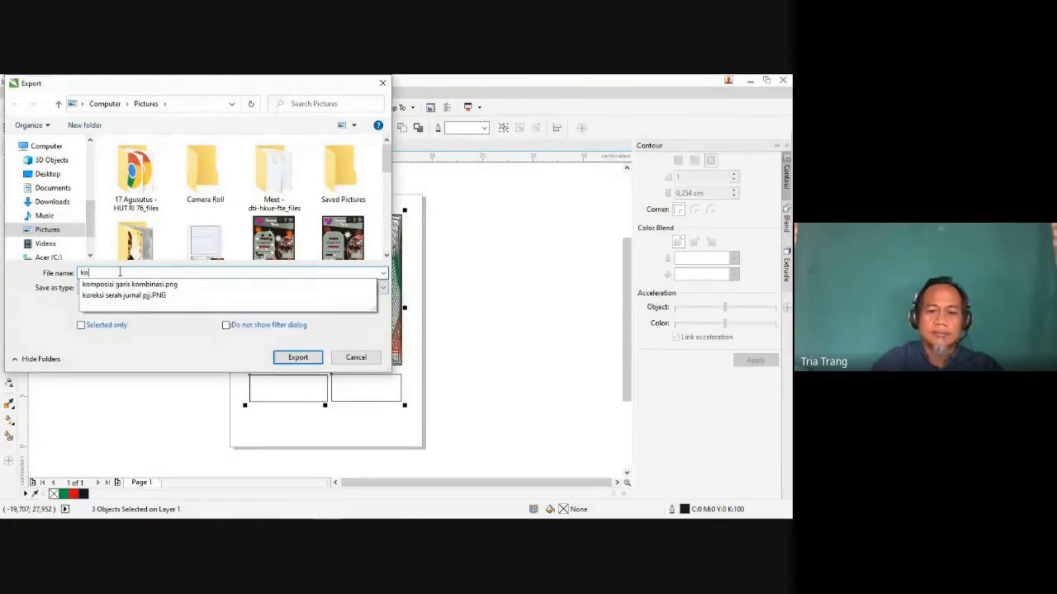
{"action": "type", "text": "mposisi"}
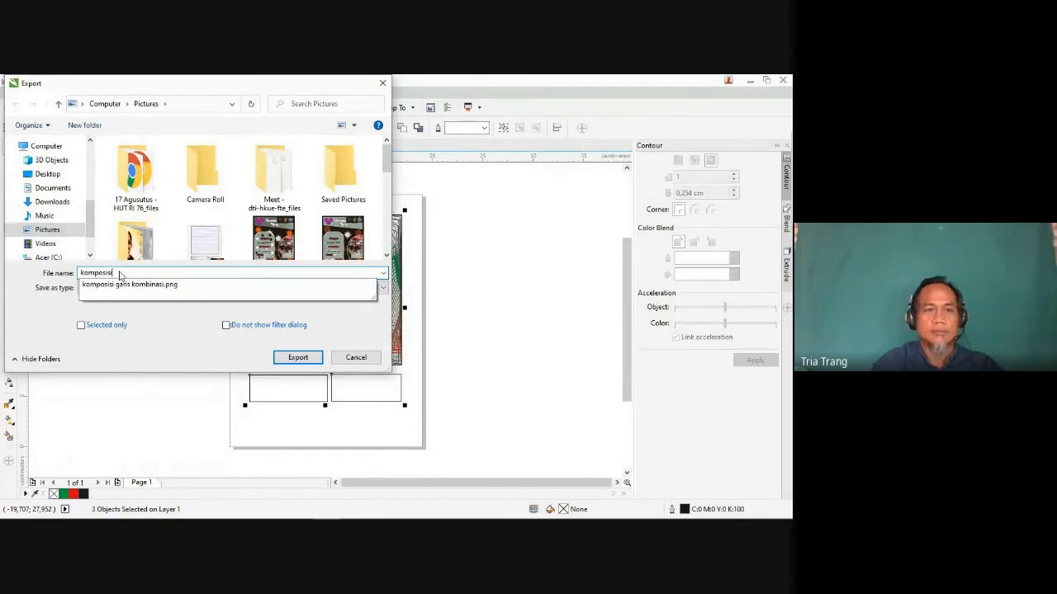
{"action": "type", "text": " garis"}
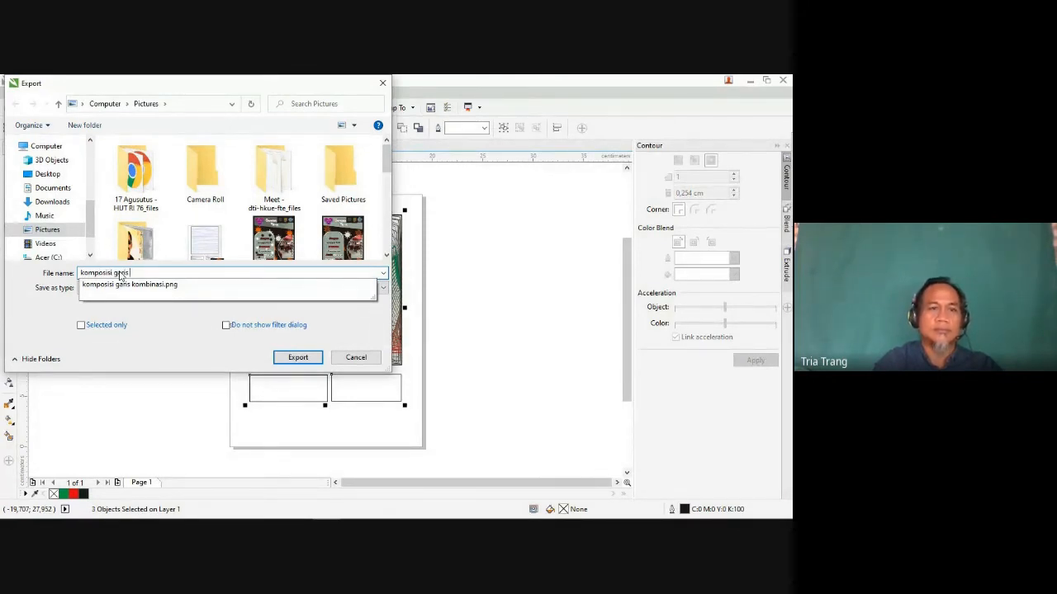
{"action": "type", "text": " g"}
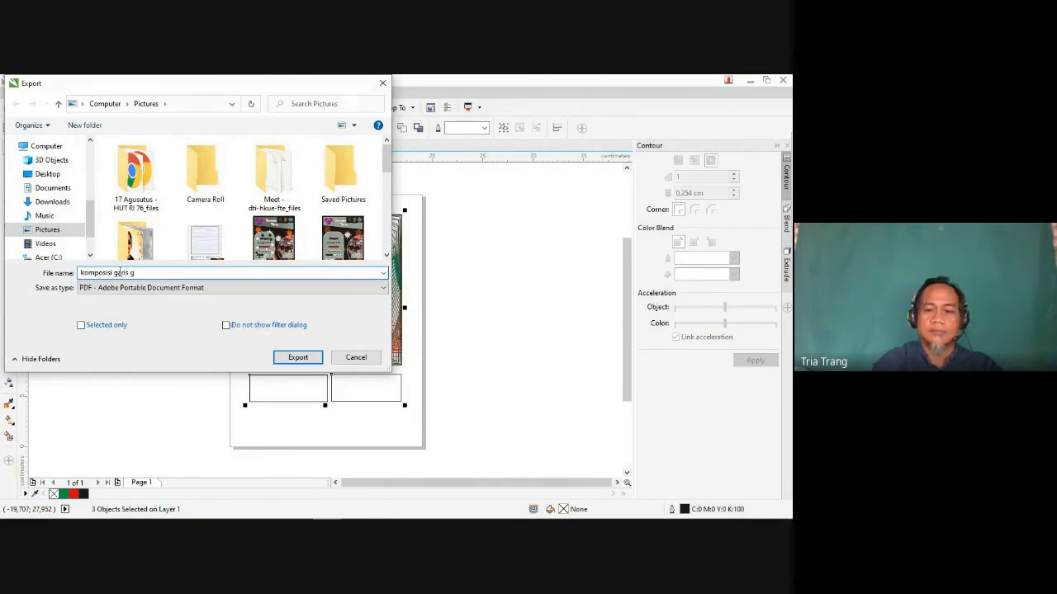
{"action": "key", "text": "BackSpace"}
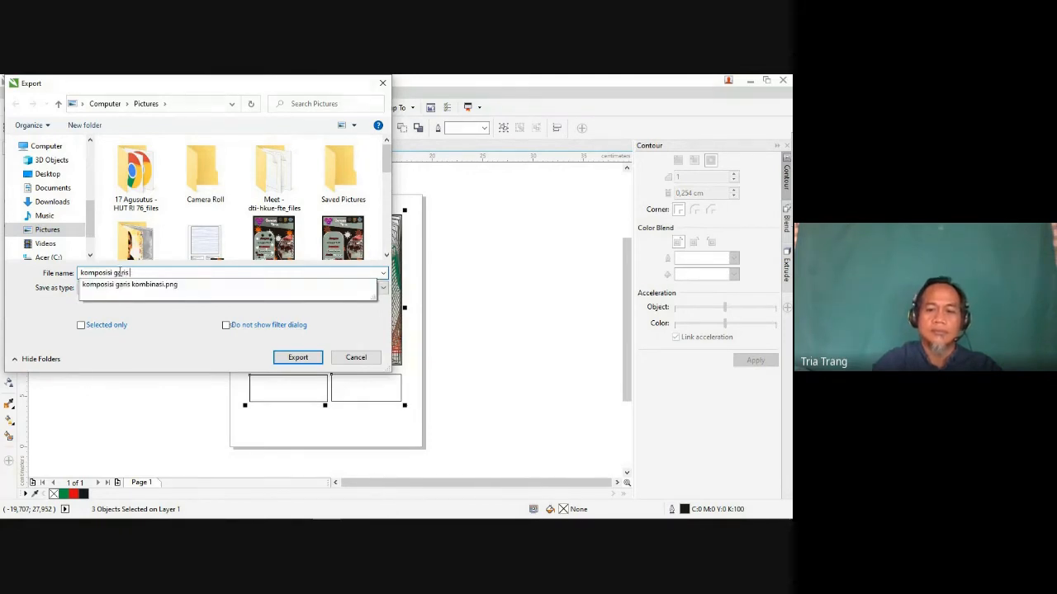
{"action": "type", "text": "kombinasi"}
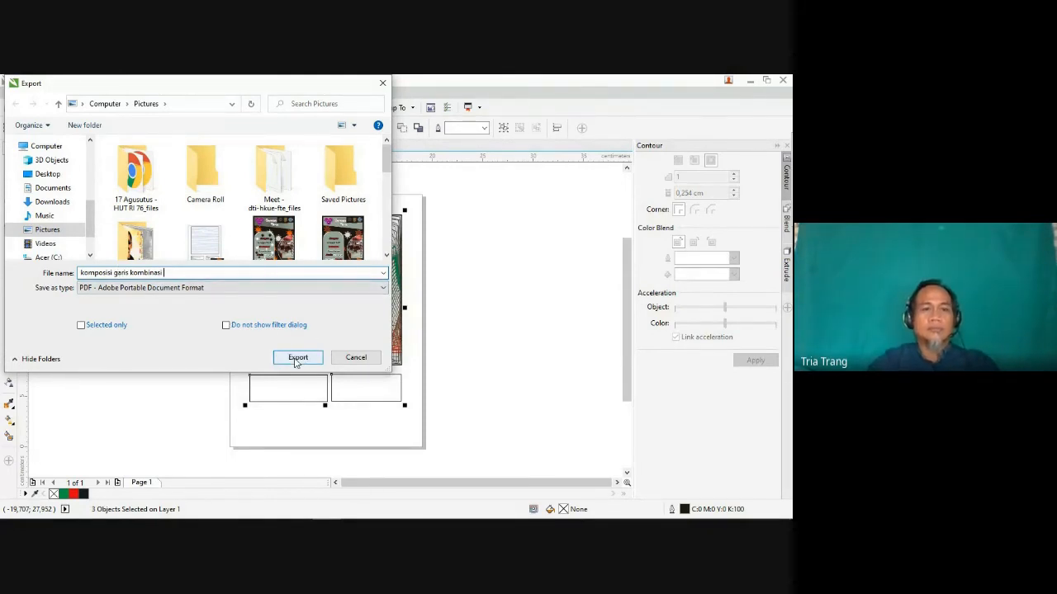
{"action": "type", "text": "1"}
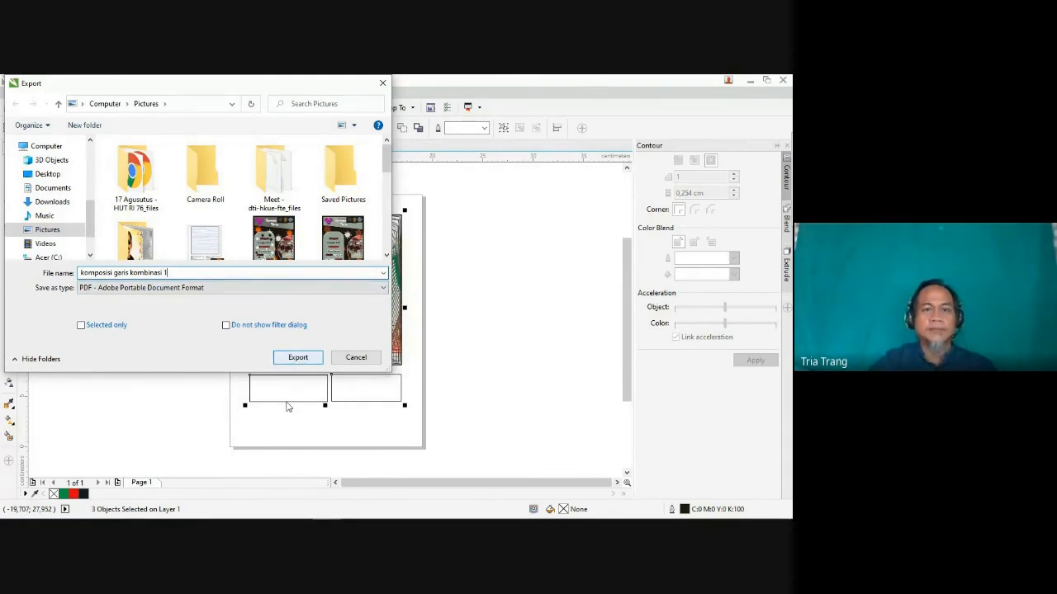
Step: Limit the PDF export to the selected objects and complete it with the Archiving (CMYK) preset
{"action": "left_click", "coordinate": [91, 326]}
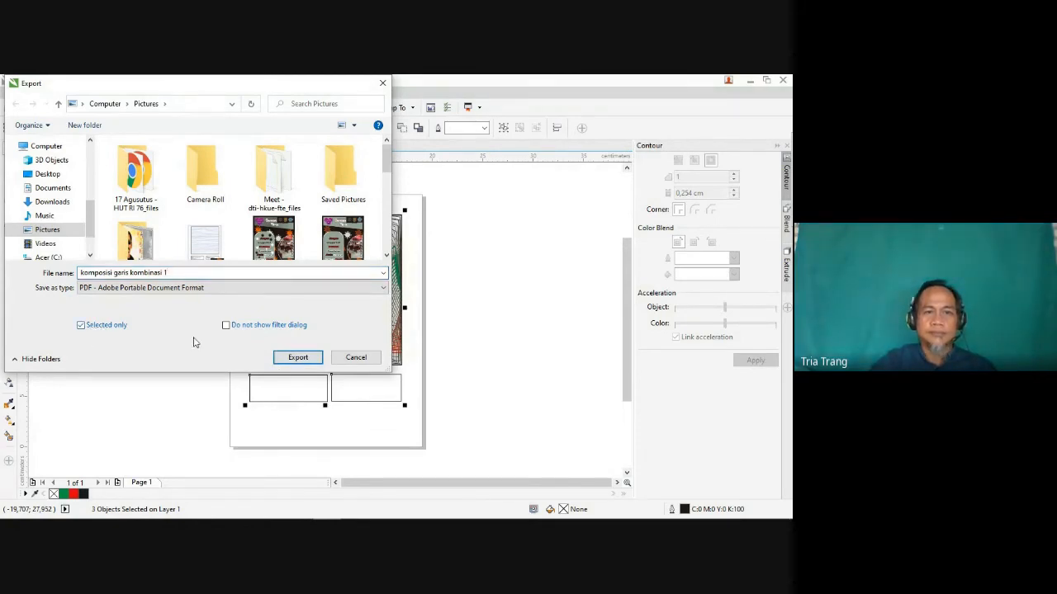
{"action": "left_click", "coordinate": [296, 360]}
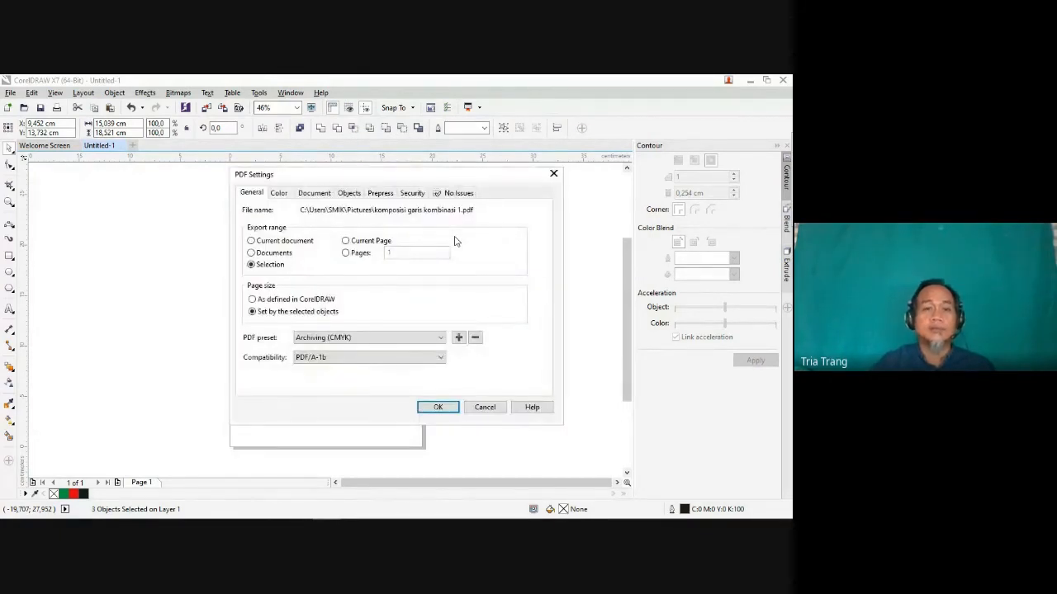
{"action": "left_click", "coordinate": [438, 406]}
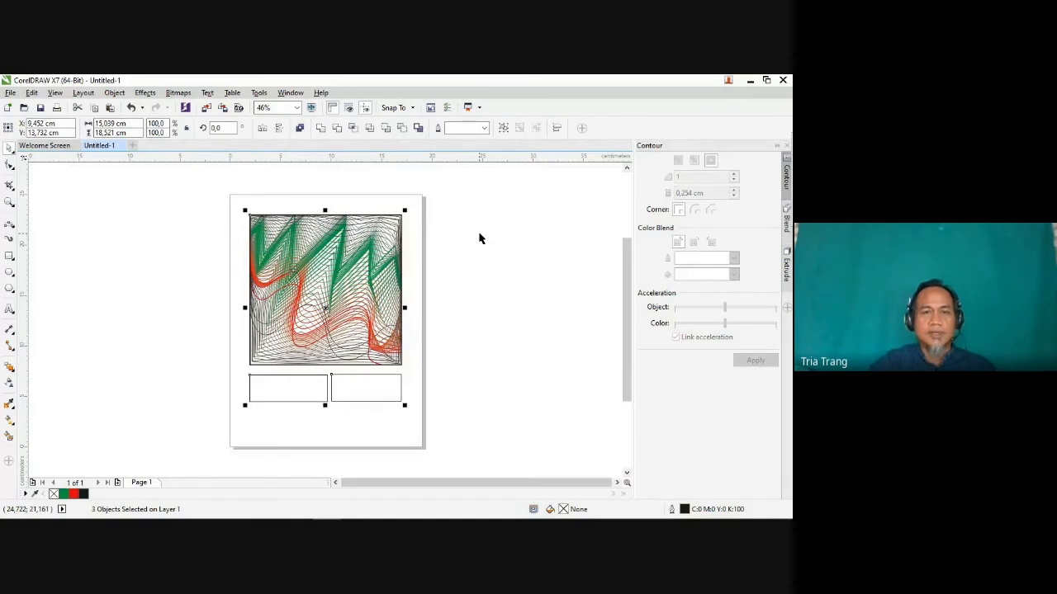
Step: Switch to File Explorer, open the Pictures folder and view the exported "komposisi garis kombinasi" PNG
{"action": "mouse_move", "coordinate": [317, 518]}
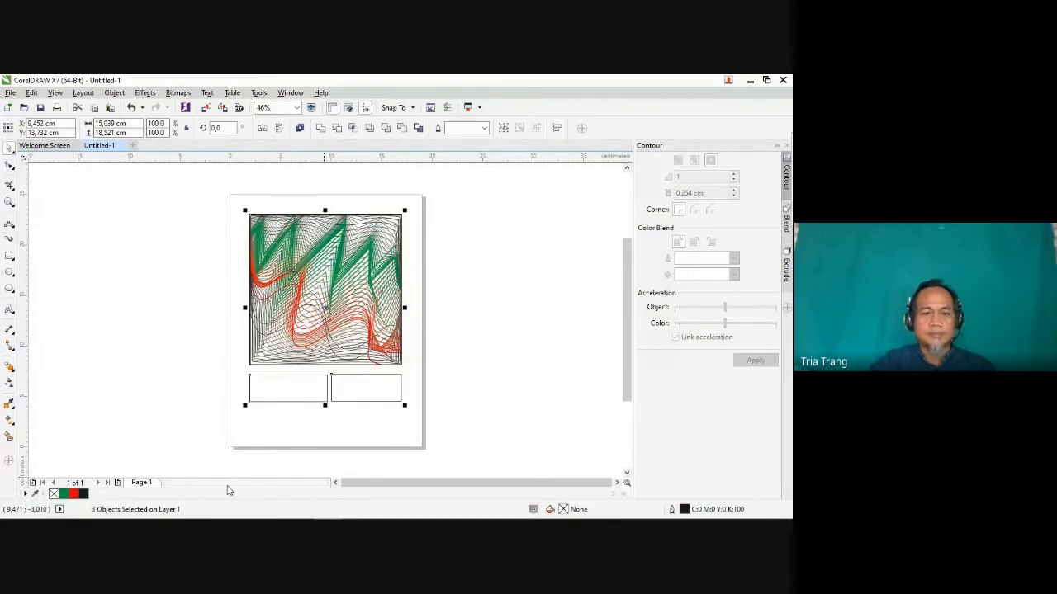
{"action": "mouse_move", "coordinate": [189, 517]}
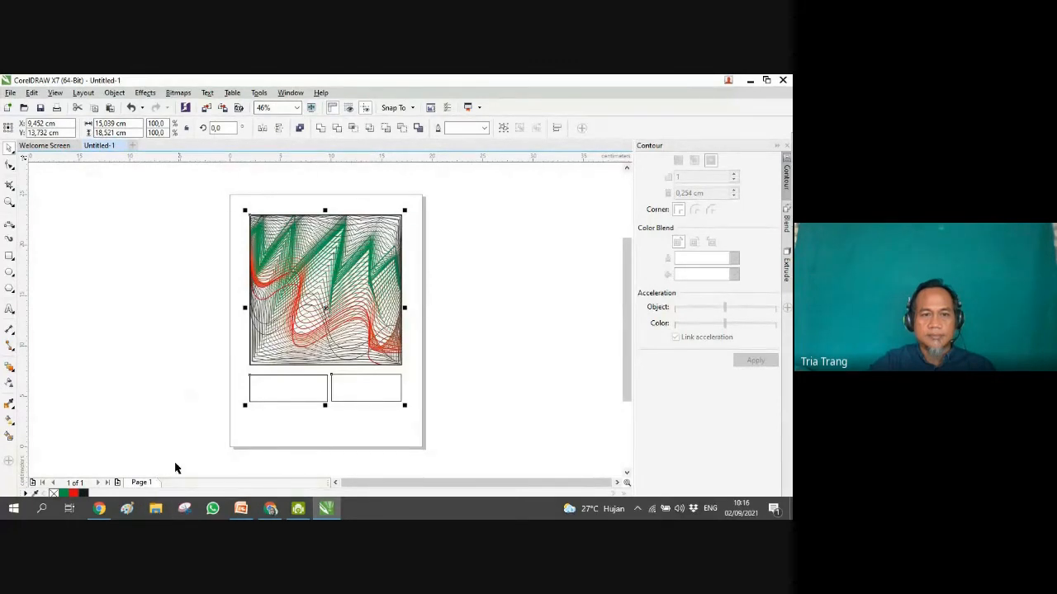
{"action": "left_click", "coordinate": [156, 511]}
{"action": "left_click", "coordinate": [157, 511]}
{"action": "left_click", "coordinate": [156, 511]}
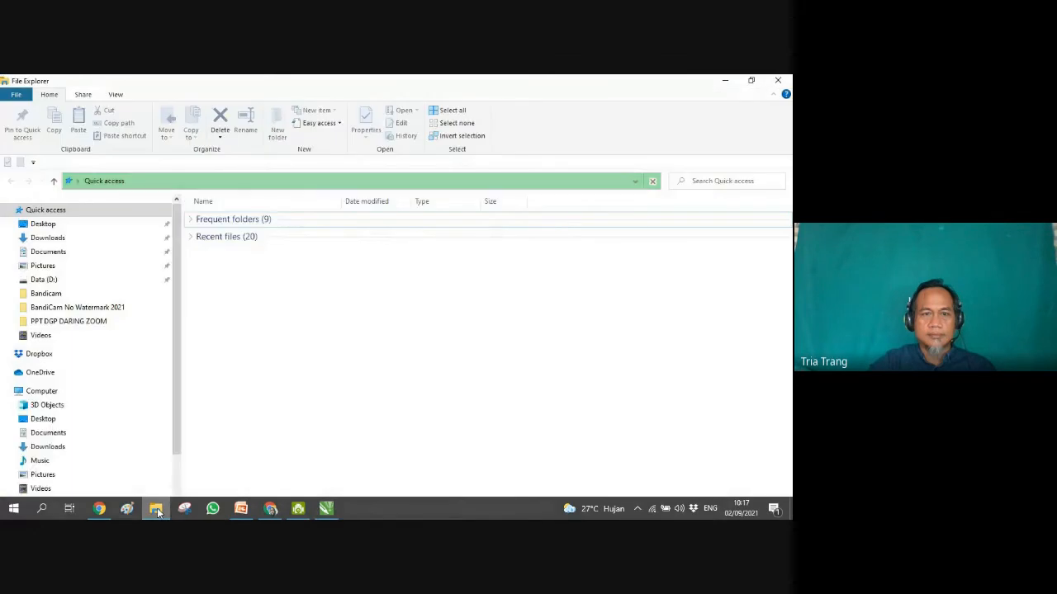
{"action": "left_click", "coordinate": [157, 511]}
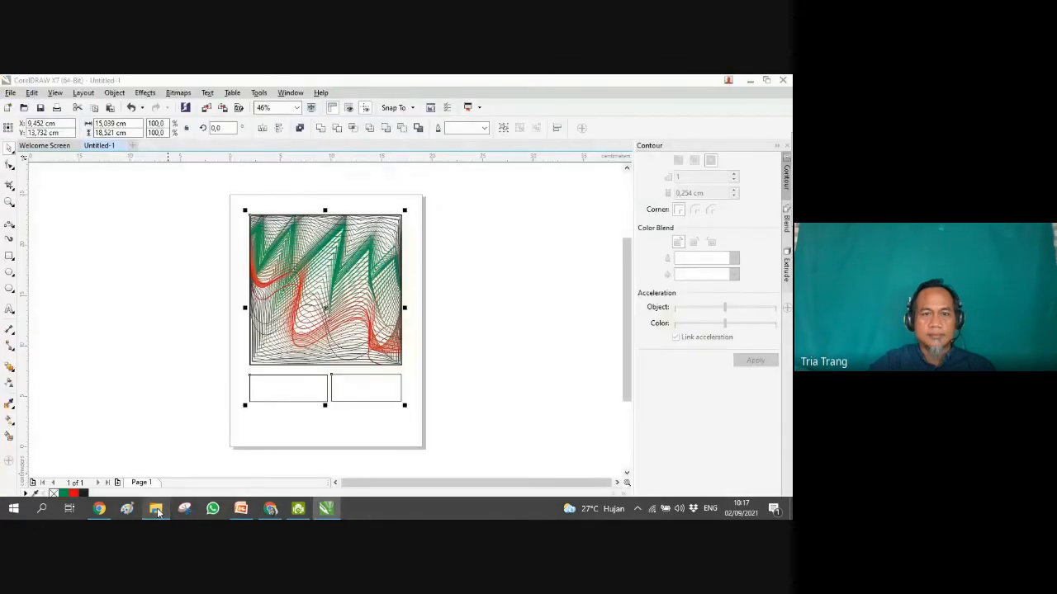
{"action": "left_click", "coordinate": [157, 511]}
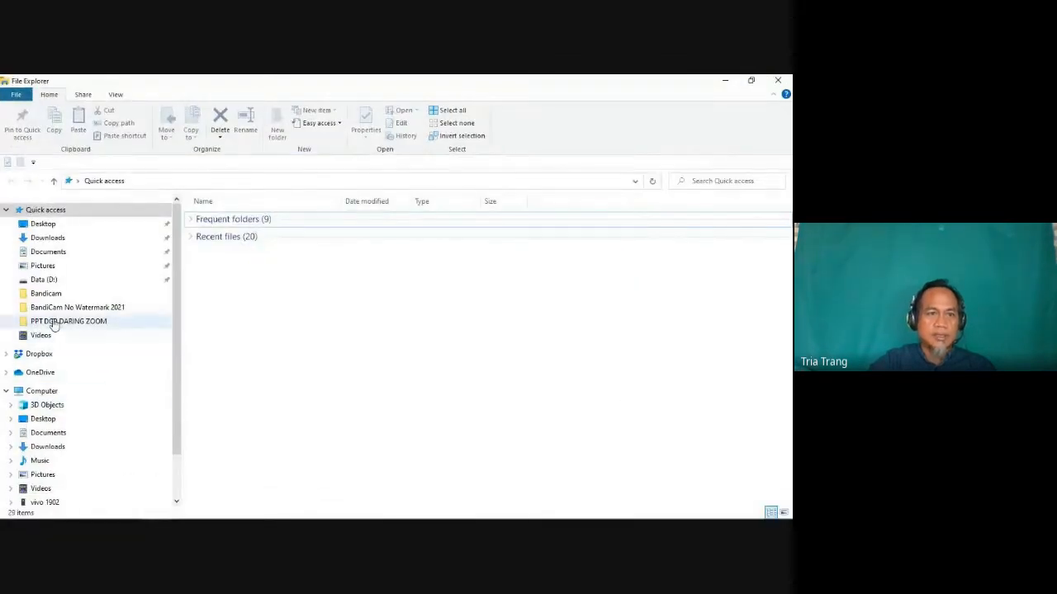
{"action": "left_click", "coordinate": [43, 266]}
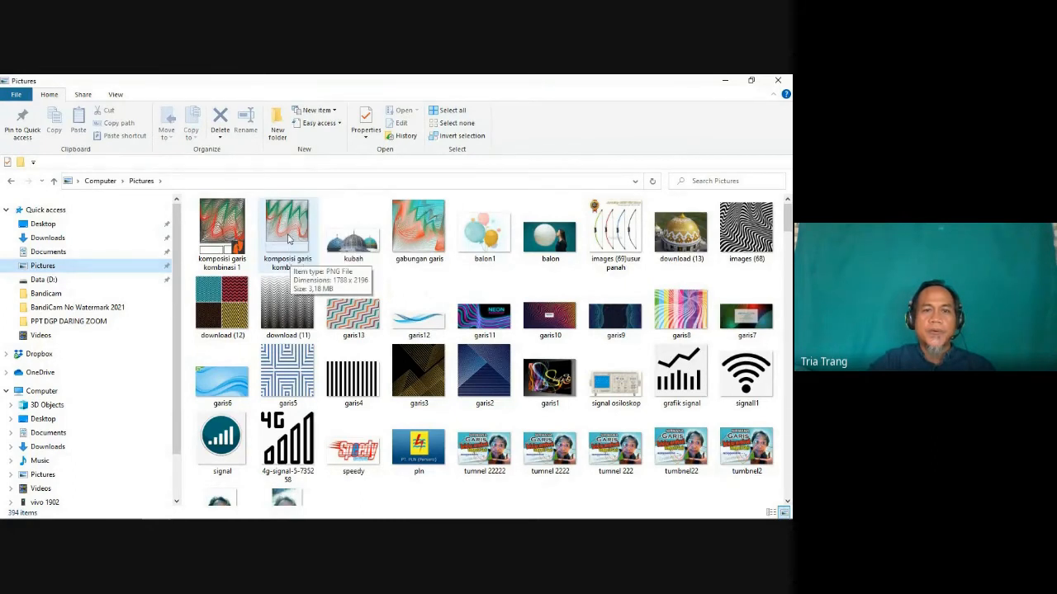
{"action": "left_click", "coordinate": [289, 239]}
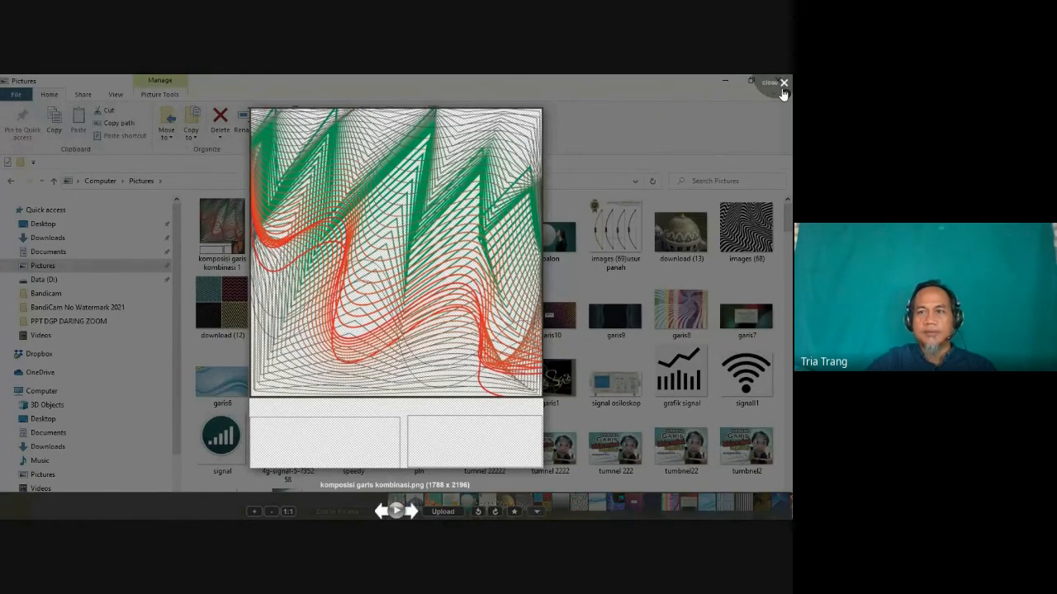
{"action": "left_click", "coordinate": [783, 86]}
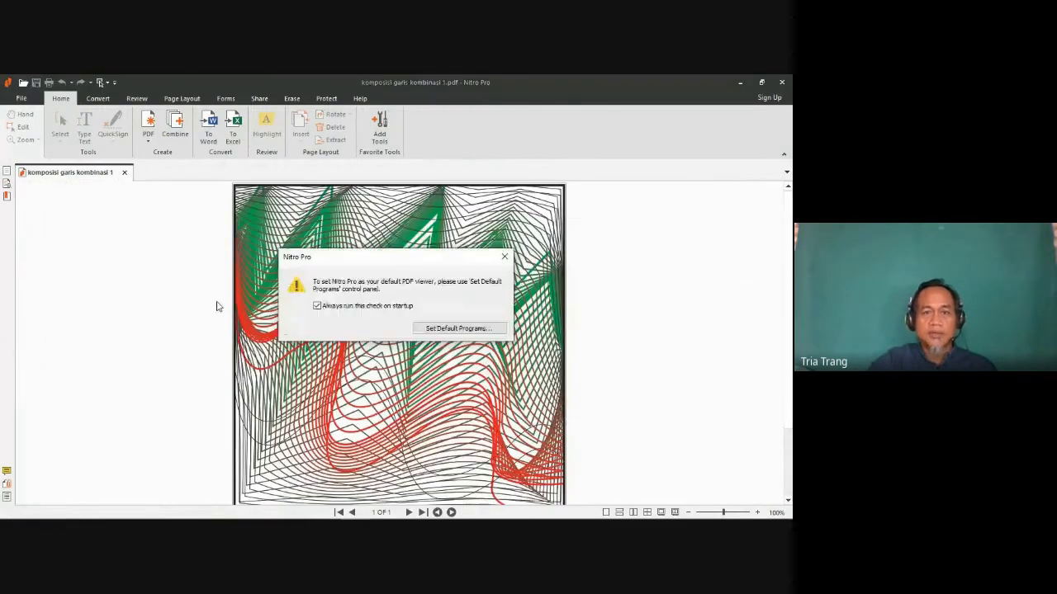
Step: Dismiss the default viewer notice in Nitro Pro and examine the whole exported PDF at 50% zoom
{"action": "left_click", "coordinate": [504, 257]}
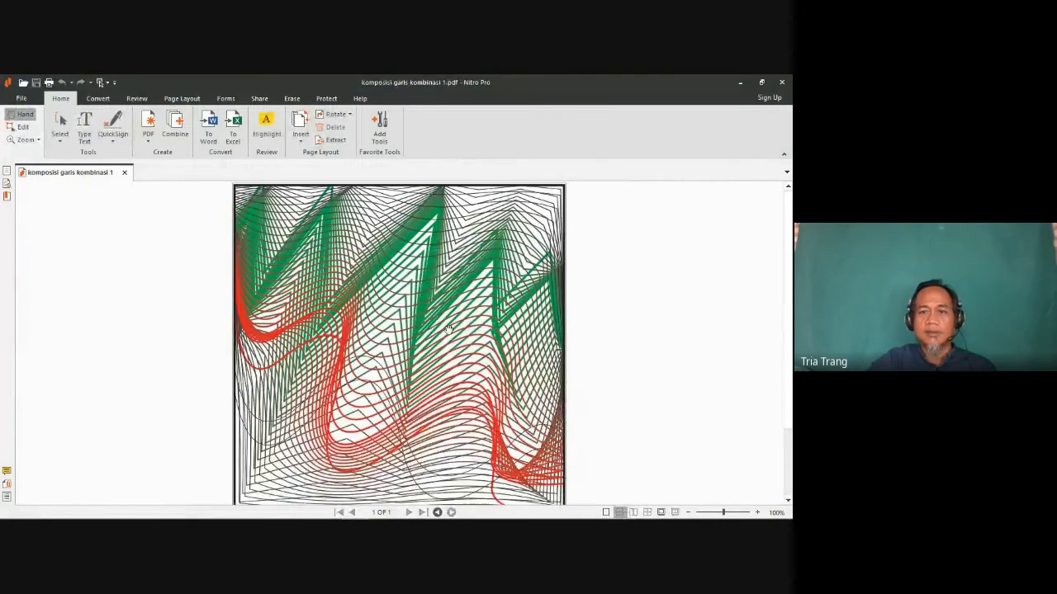
{"action": "scroll", "coordinate": [435, 355], "scroll_direction": "down", "scroll_amount": 2}
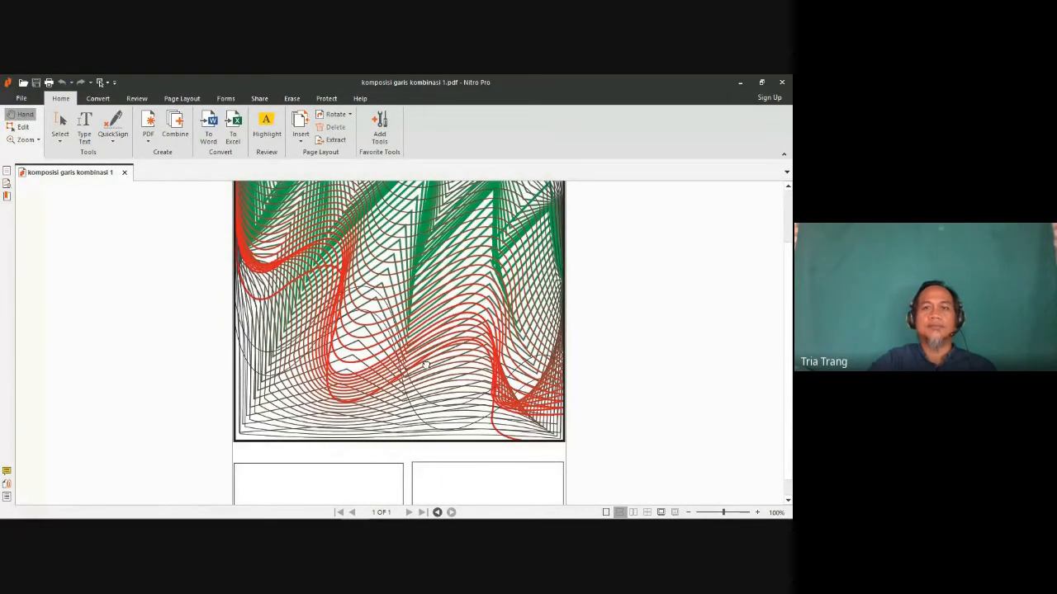
{"action": "mouse_move", "coordinate": [327, 512]}
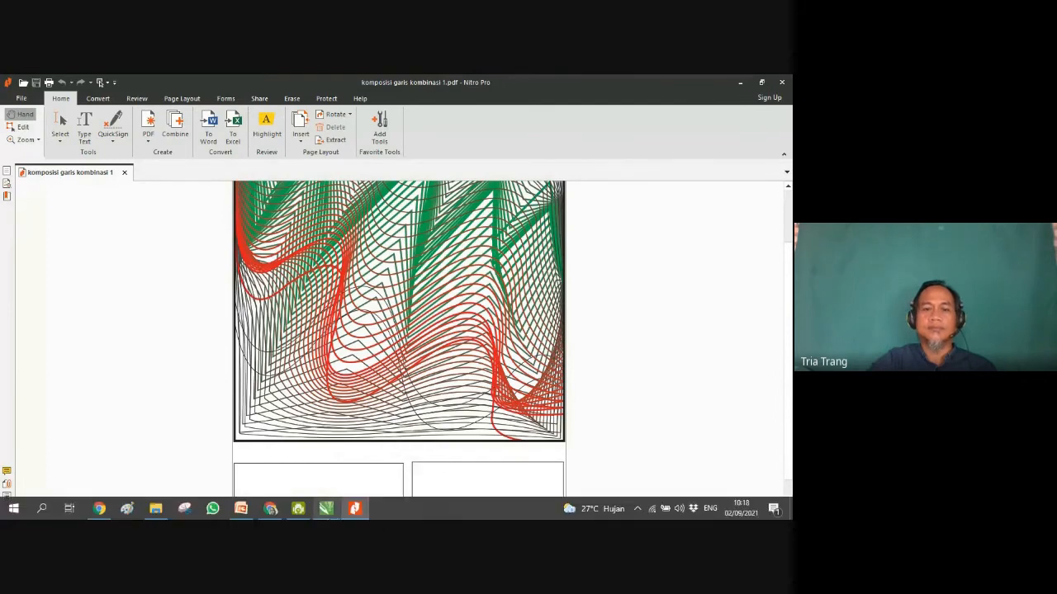
{"action": "left_click", "coordinate": [358, 512]}
{"action": "left_click", "coordinate": [356, 509]}
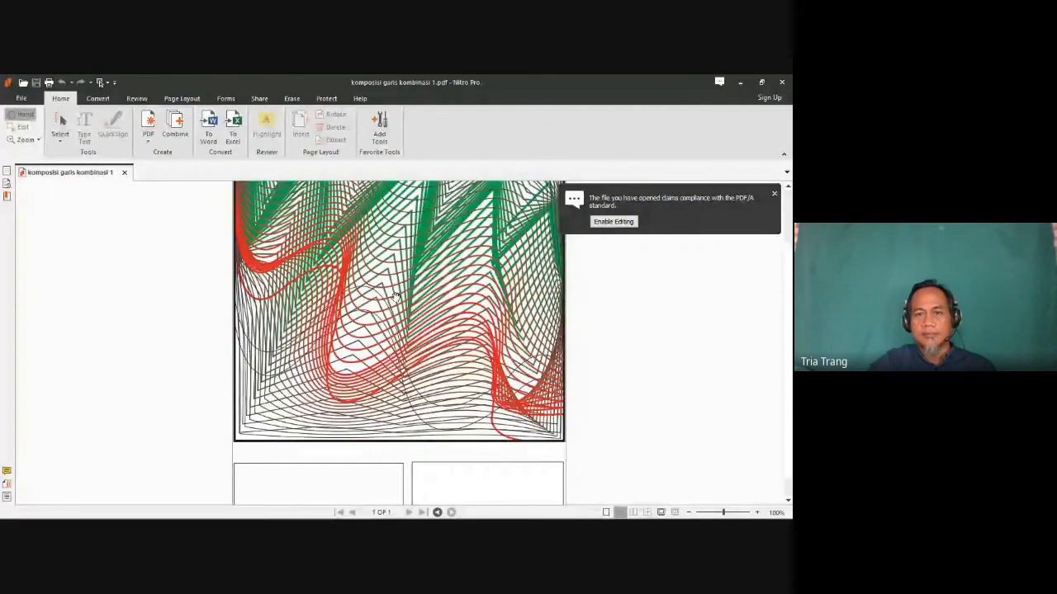
{"action": "left_click", "coordinate": [688, 512]}
{"action": "left_click", "coordinate": [688, 511]}
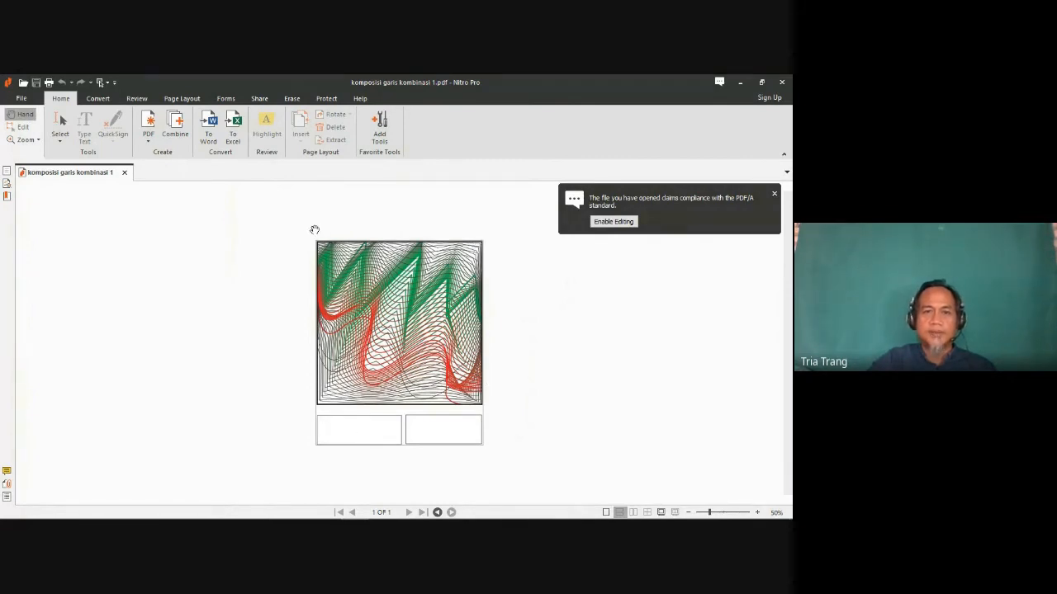
Step: Switch to CorelDRAW and draw an outer frame about 17 by 21.9 cm around the composition and its two boxes
{"action": "mouse_move", "coordinate": [324, 518]}
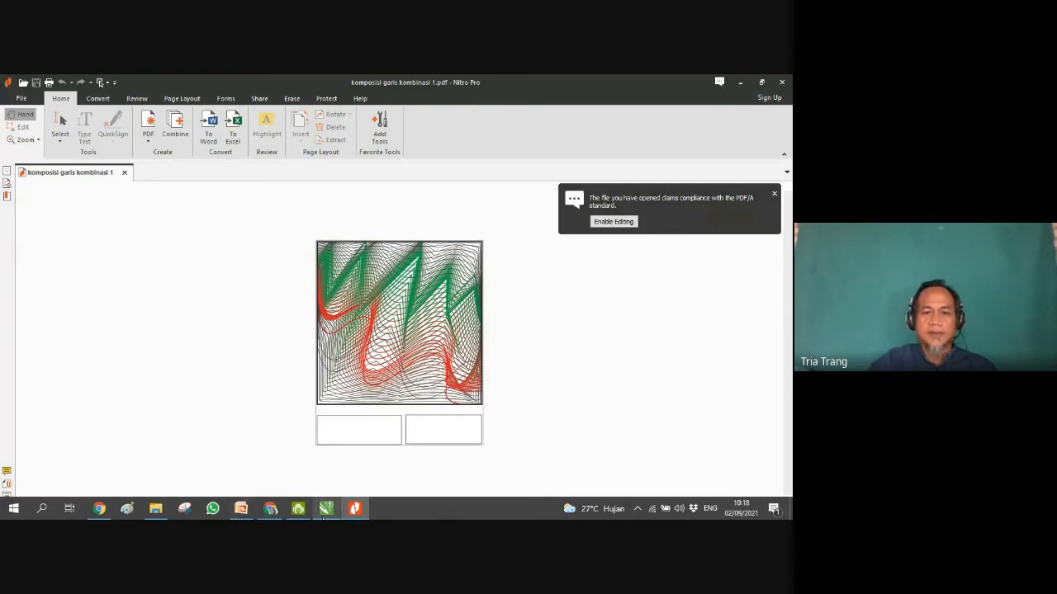
{"action": "left_click", "coordinate": [328, 514]}
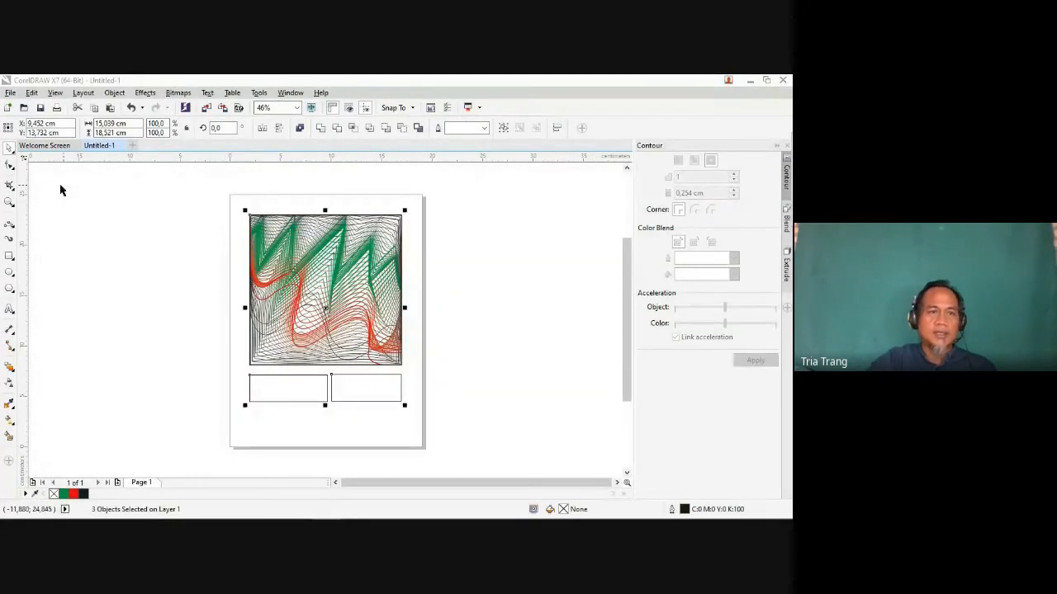
{"action": "left_click", "coordinate": [10, 256]}
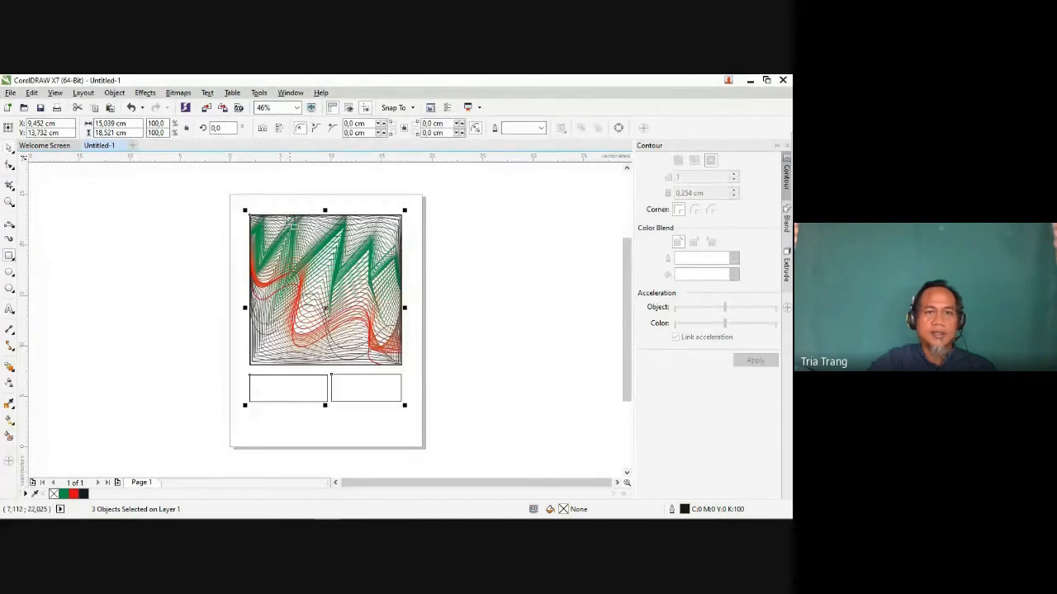
{"action": "left_click_drag", "start_coordinate": [239, 202], "coordinate": [412, 424]}
{"action": "left_click", "coordinate": [183, 274]}
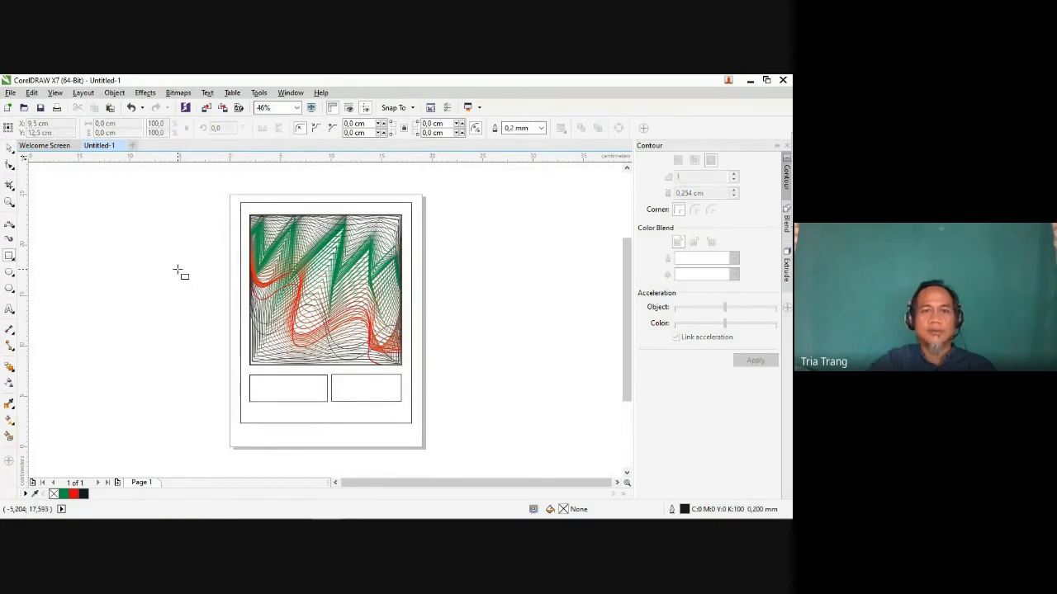
Step: Select the outer frame, the composition and both boxes, and group them
{"action": "left_click", "coordinate": [9, 147]}
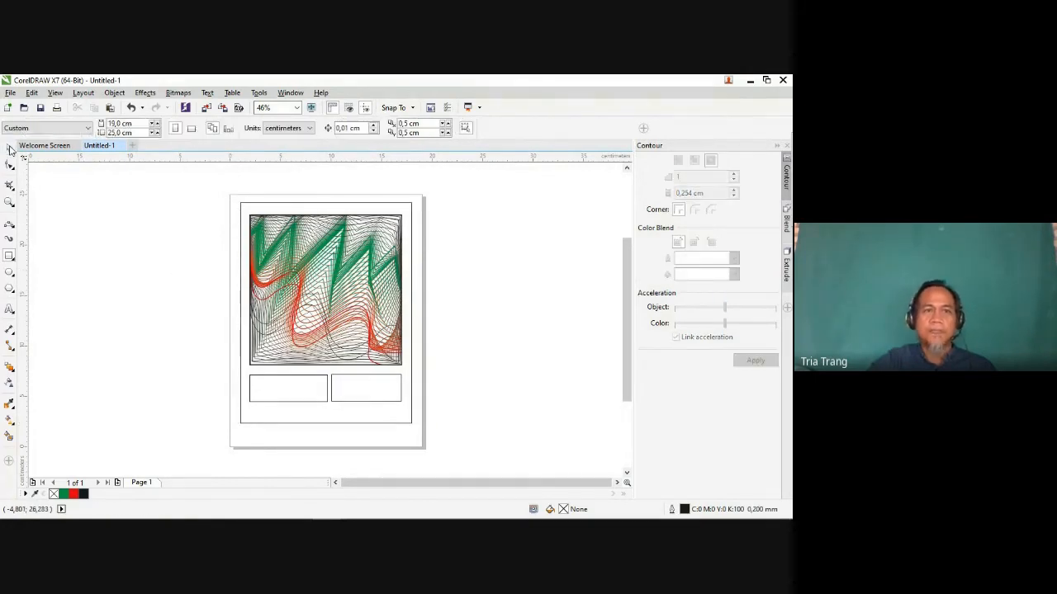
{"action": "mouse_move", "coordinate": [215, 178]}
{"action": "left_mouse_down"}
{"action": "mouse_move", "coordinate": [443, 432]}
{"action": "mouse_move", "coordinate": [448, 459]}
{"action": "left_mouse_up"}
{"action": "right_click", "coordinate": [324, 299]}
{"action": "left_click", "coordinate": [379, 322]}
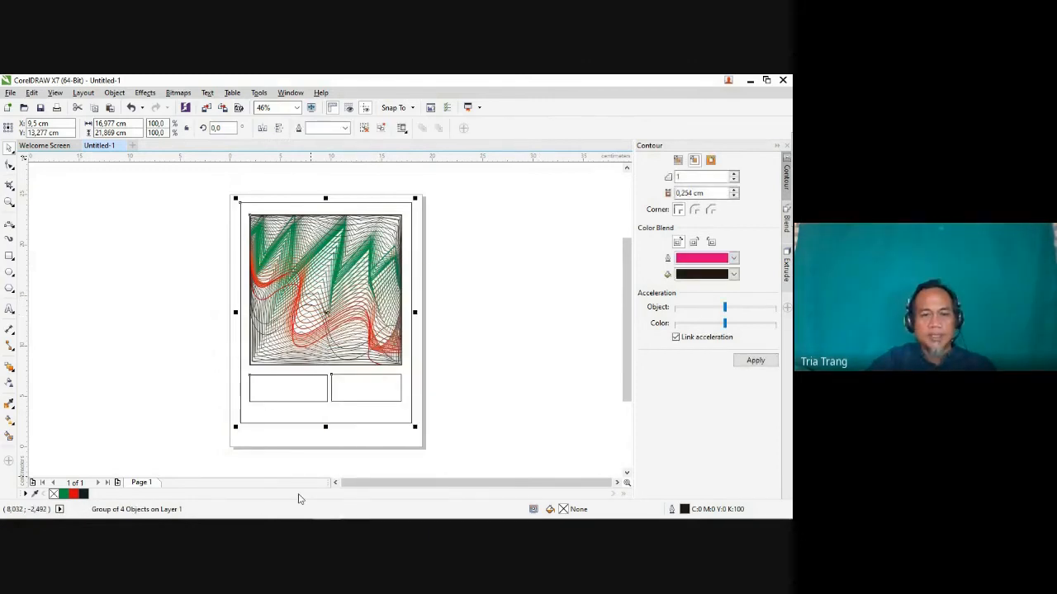
Step: Switch to Nitro Pro to view the exported PDF, look at the Google Meet call and return to the PDF
{"action": "mouse_move", "coordinate": [300, 517]}
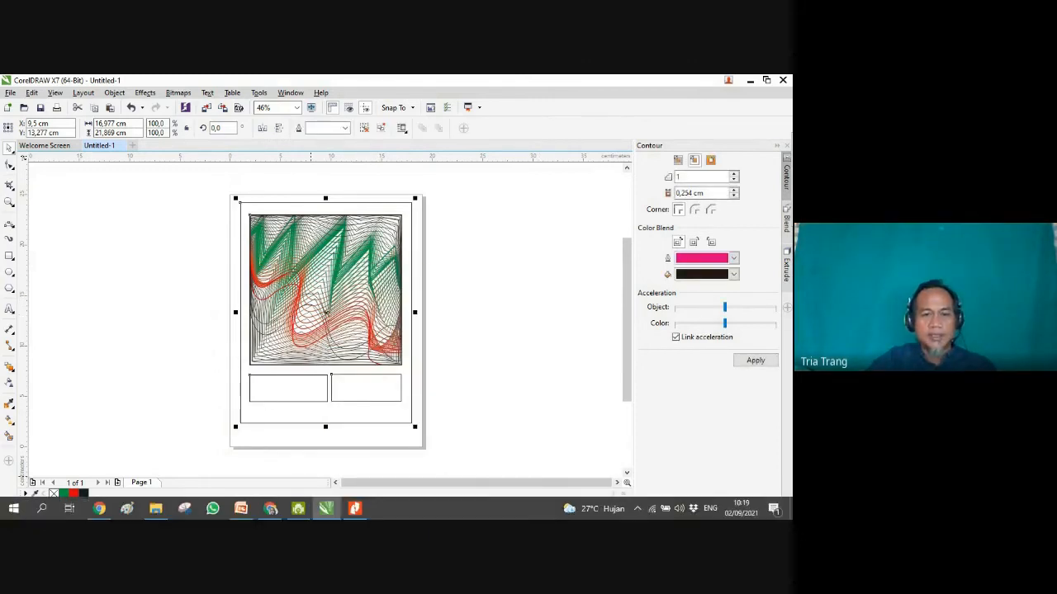
{"action": "left_click", "coordinate": [355, 512]}
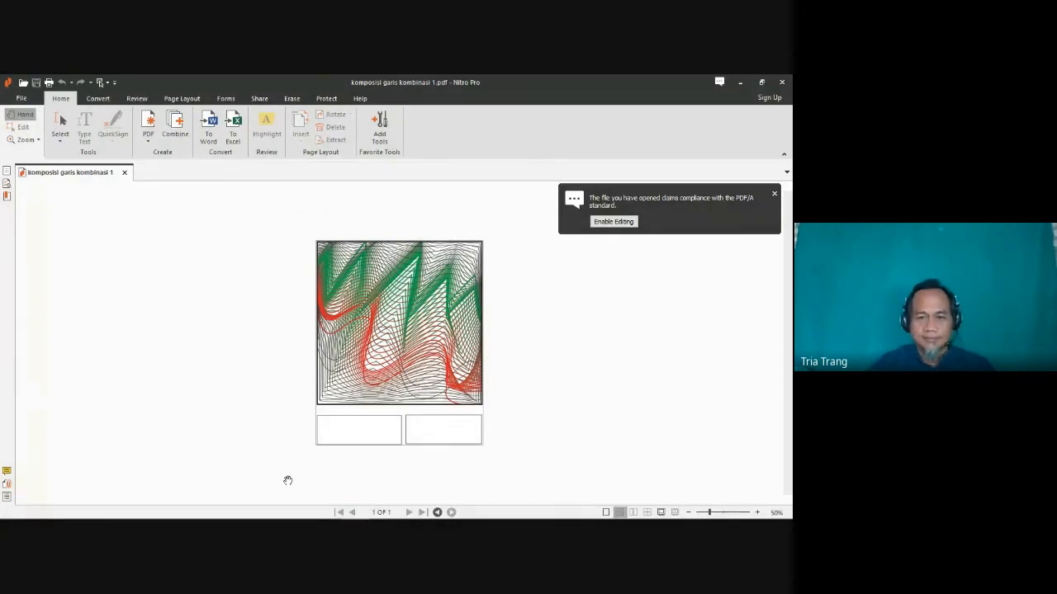
{"action": "mouse_move", "coordinate": [308, 518]}
{"action": "mouse_move", "coordinate": [270, 508]}
{"action": "left_click", "coordinate": [297, 454]}
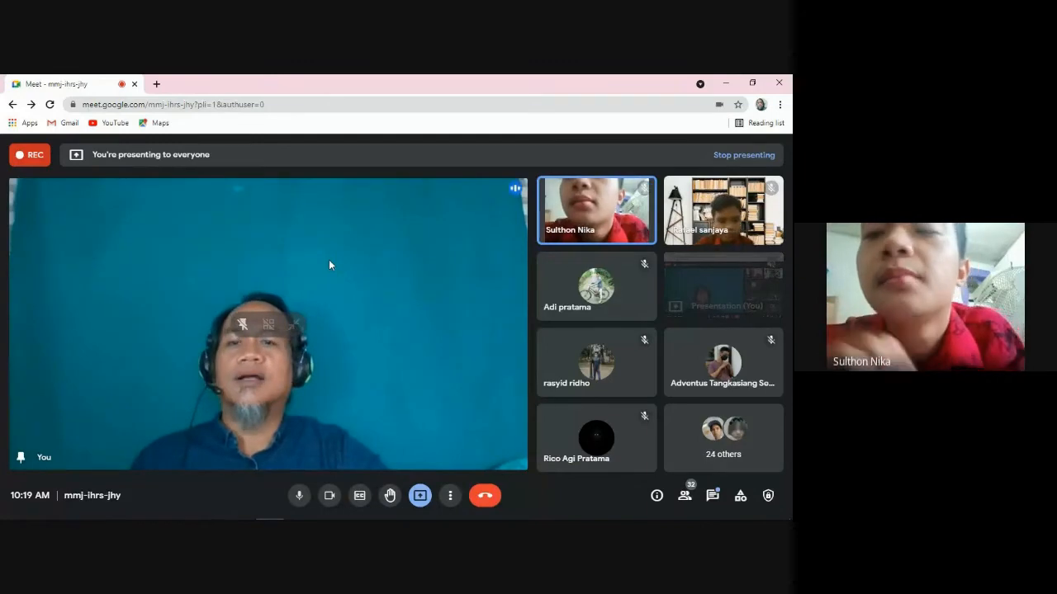
{"action": "mouse_move", "coordinate": [285, 518]}
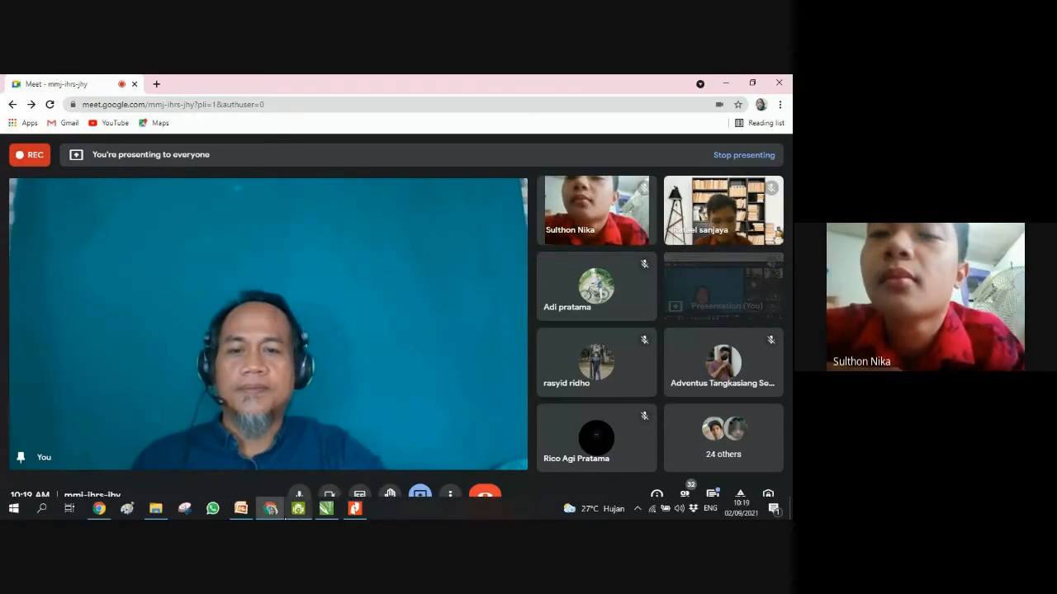
{"action": "left_click", "coordinate": [270, 509]}
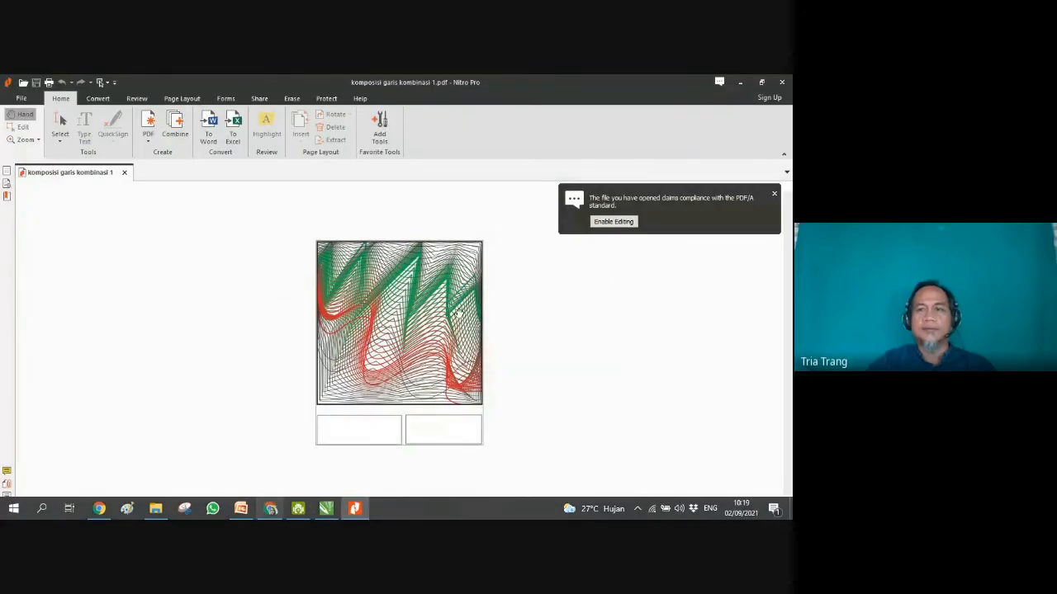
Step: Return to CorelDRAW, move the grouped layout about 9.7 cm to the left and undo the move
{"action": "left_click", "coordinate": [742, 84]}
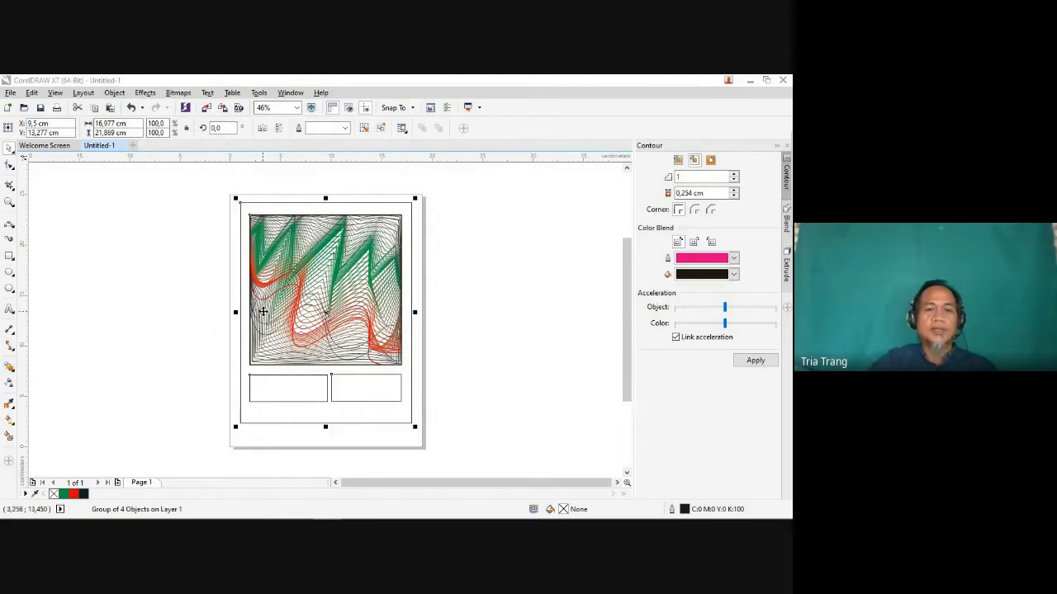
{"action": "left_click", "coordinate": [15, 374]}
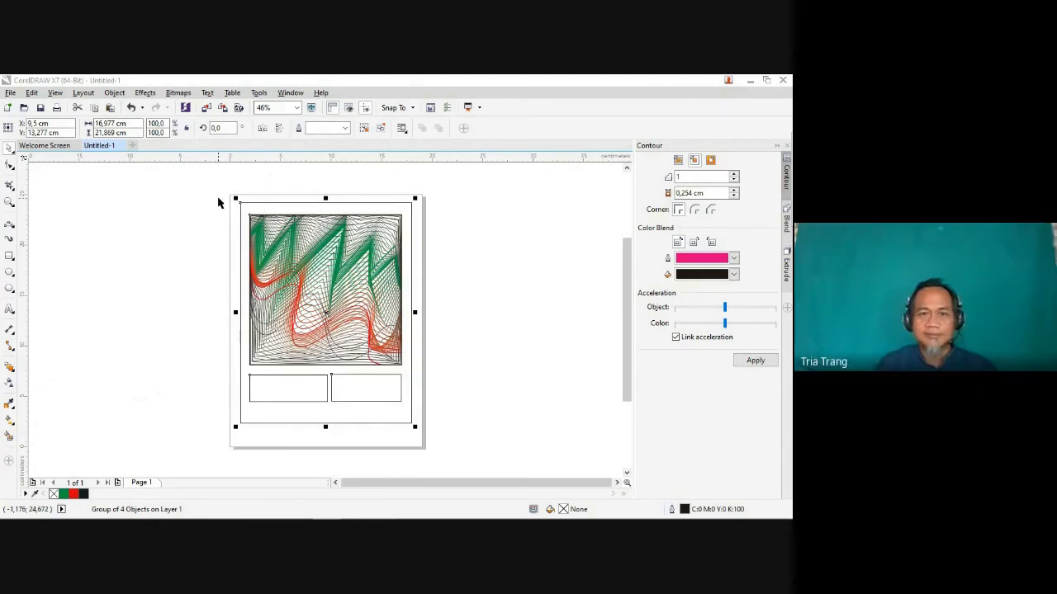
{"action": "mouse_move", "coordinate": [307, 516]}
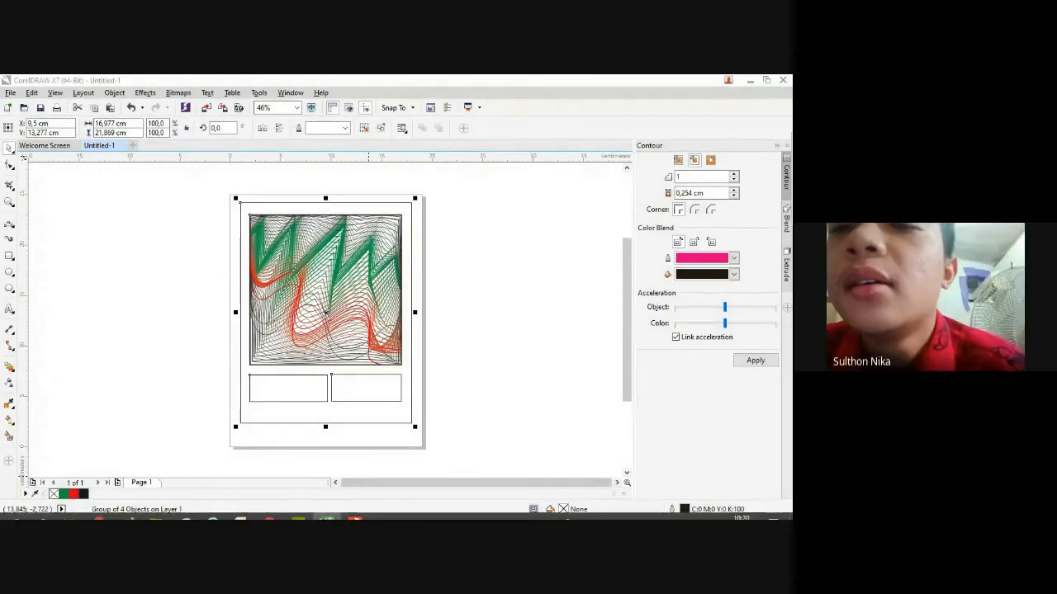
{"action": "left_click", "coordinate": [158, 211]}
{"action": "left_click", "coordinate": [284, 265]}
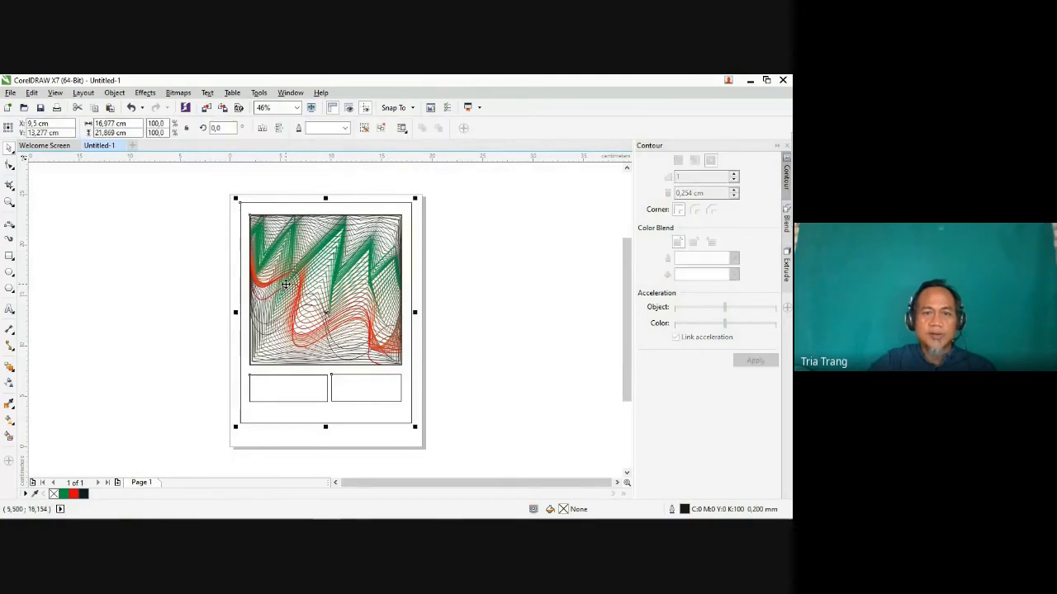
{"action": "left_click_drag", "start_coordinate": [324, 288], "coordinate": [228, 284]}
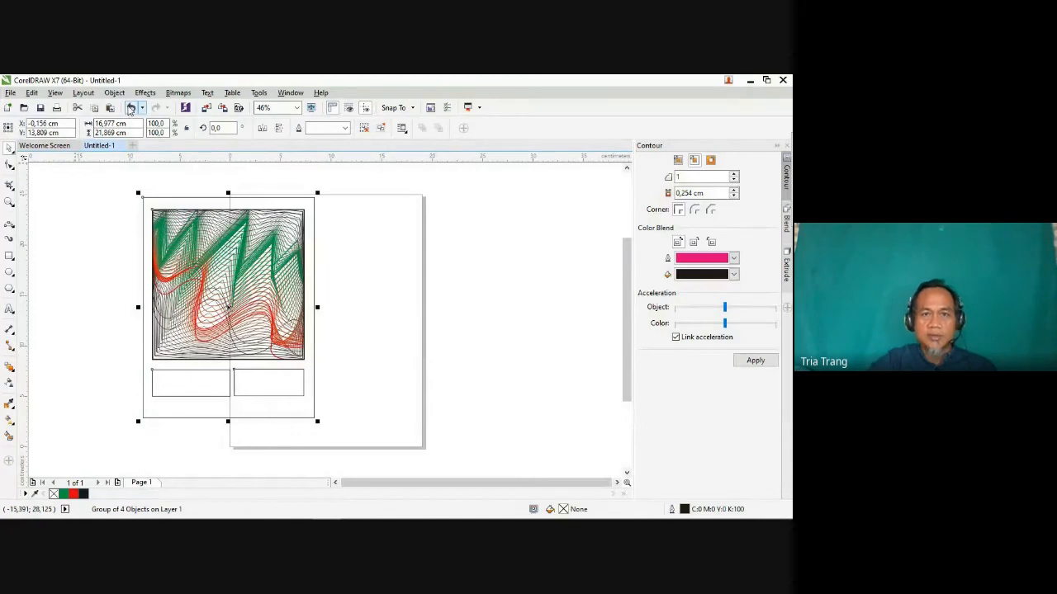
{"action": "left_click", "coordinate": [130, 109]}
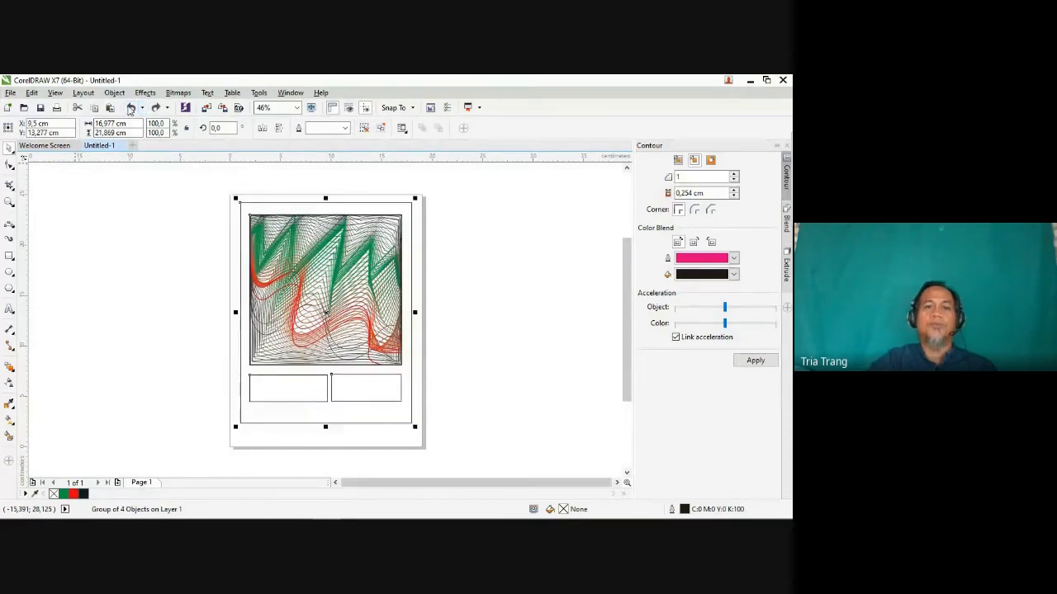
Step: Ungroup the framed layout into its separate objects and clear the selection
{"action": "right_click", "coordinate": [318, 255]}
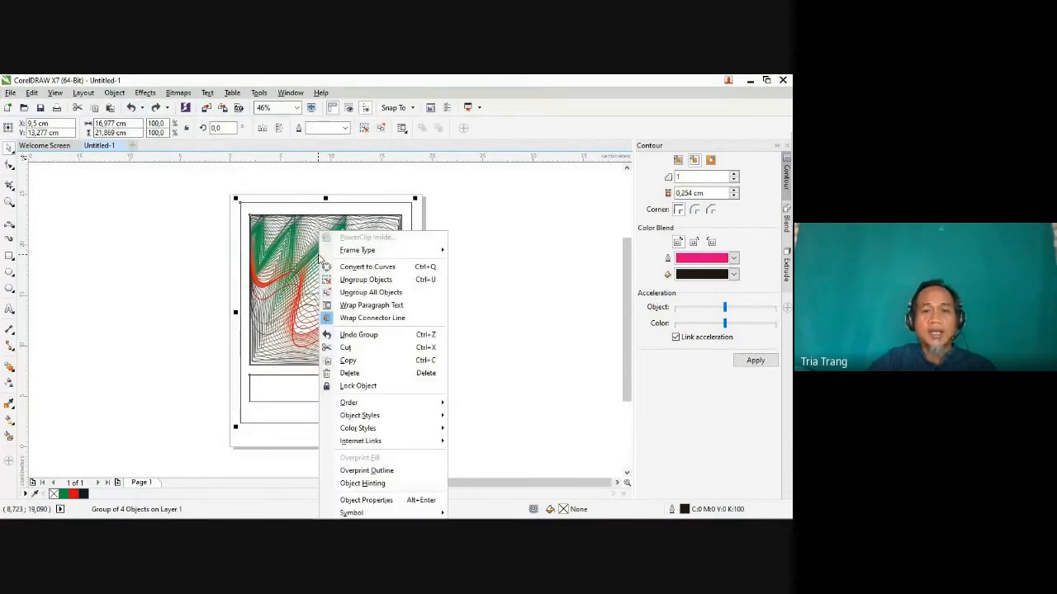
{"action": "left_click", "coordinate": [361, 281]}
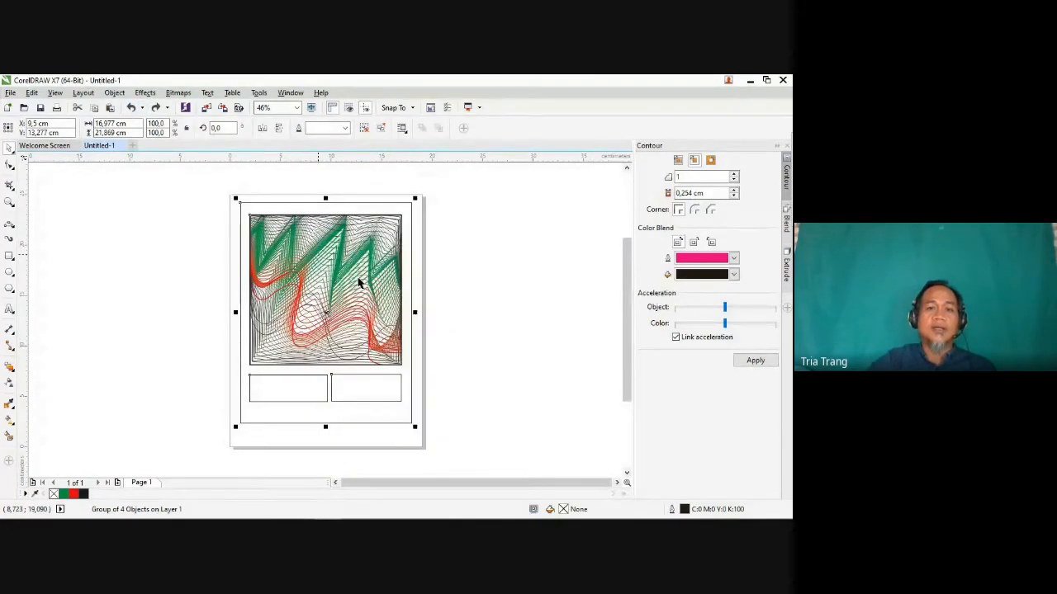
{"action": "left_click", "coordinate": [189, 267]}
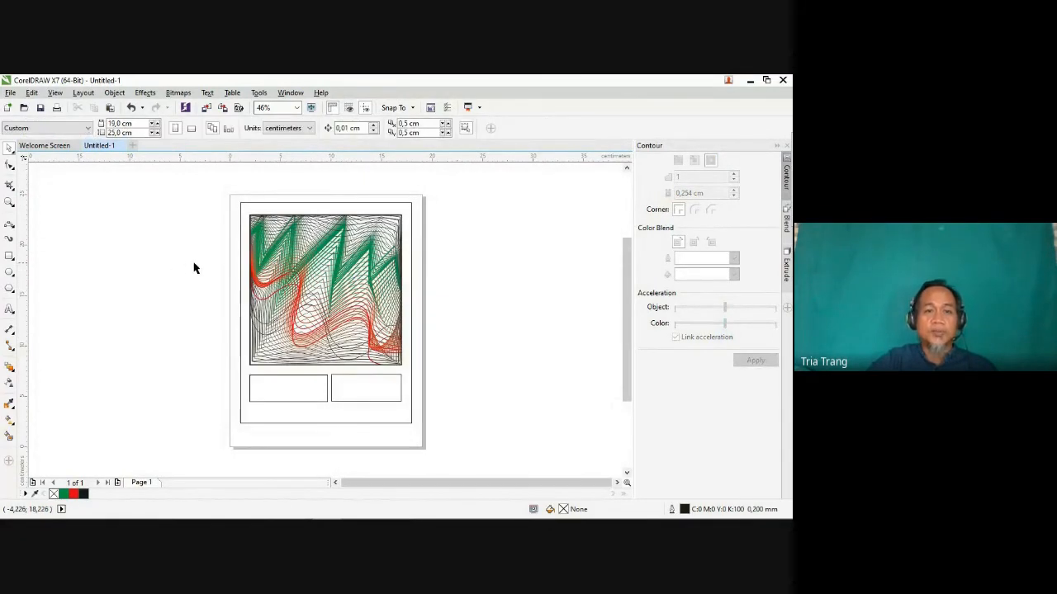
Step: Pull the outer frame, the line composition and the two small boxes apart to separate places
{"action": "left_click", "coordinate": [301, 262]}
{"action": "left_click_drag", "start_coordinate": [300, 262], "coordinate": [160, 245]}
{"action": "left_click_drag", "start_coordinate": [322, 266], "coordinate": [445, 251]}
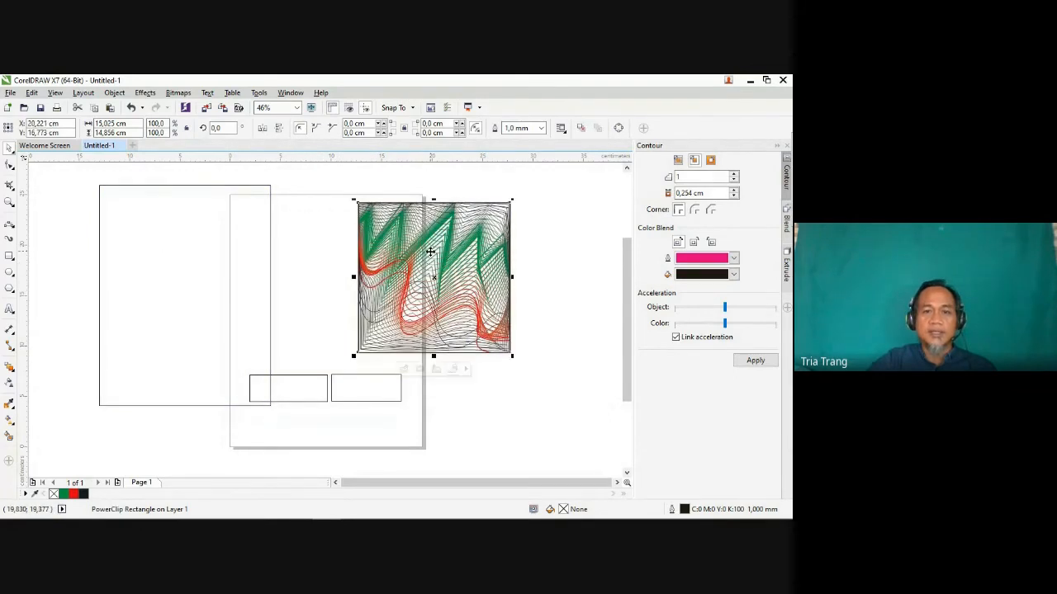
{"action": "left_click_drag", "start_coordinate": [384, 393], "coordinate": [446, 423]}
{"action": "left_click_drag", "start_coordinate": [316, 403], "coordinate": [340, 448]}
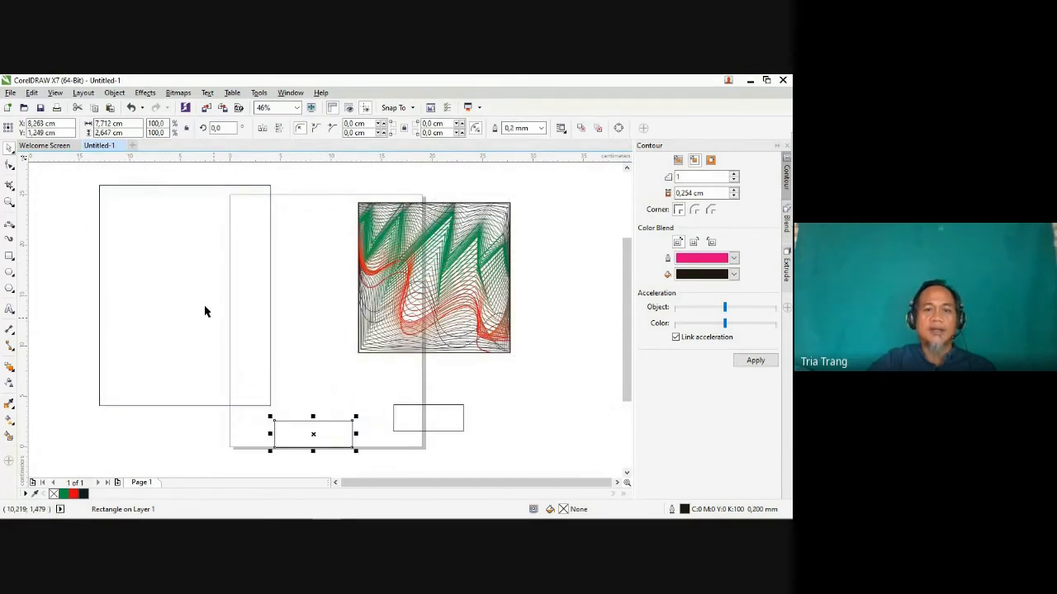
Step: Undo the separate moves and the ungrouping, and try moving the whole group left off the page before undoing it
{"action": "left_click", "coordinate": [131, 108]}
{"action": "left_click", "coordinate": [130, 108]}
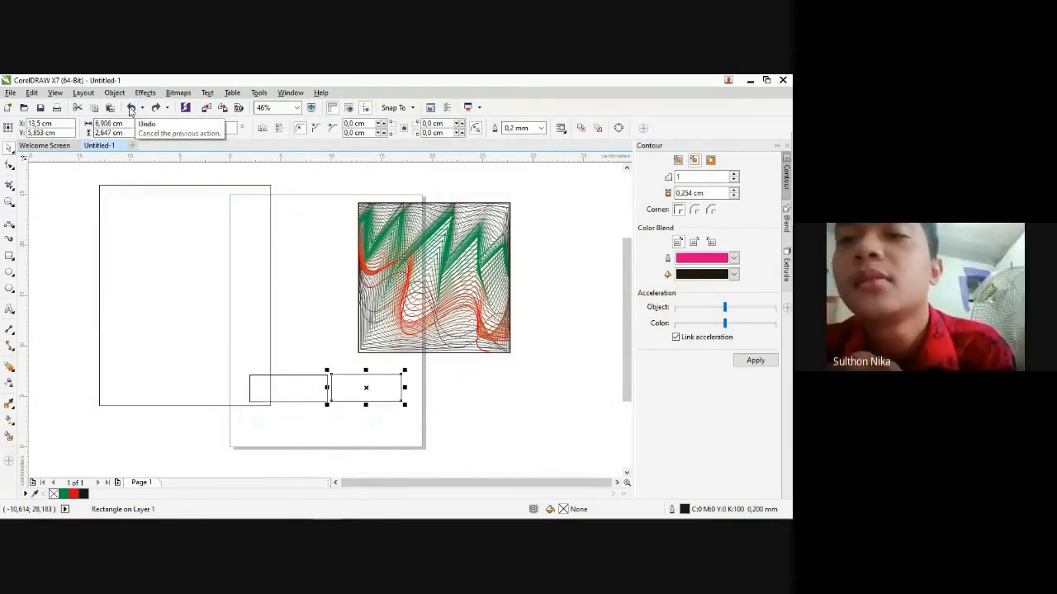
{"action": "left_click", "coordinate": [131, 108]}
{"action": "left_click", "coordinate": [131, 108]}
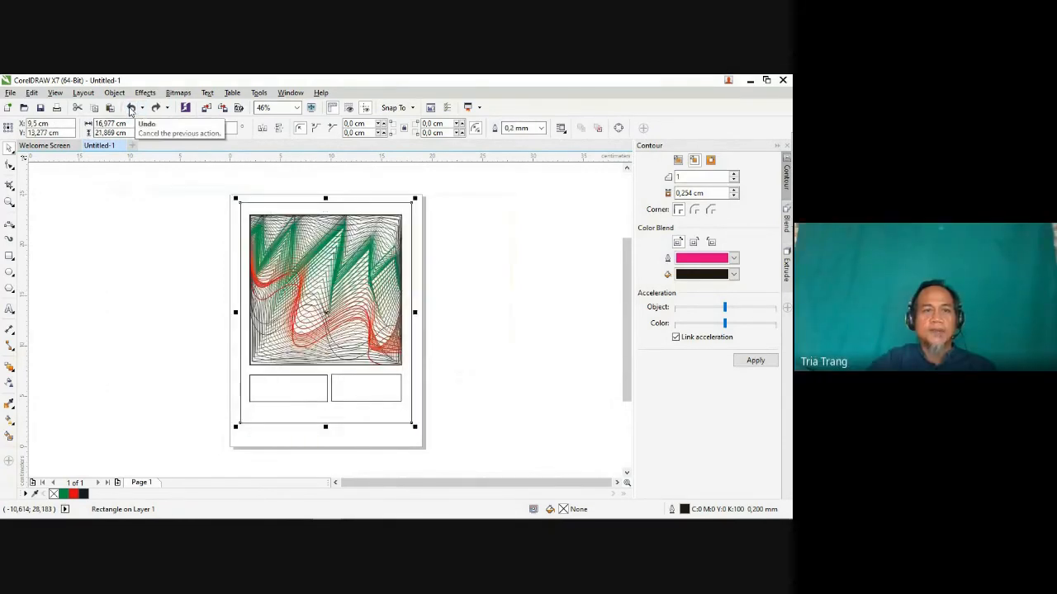
{"action": "left_click", "coordinate": [131, 108]}
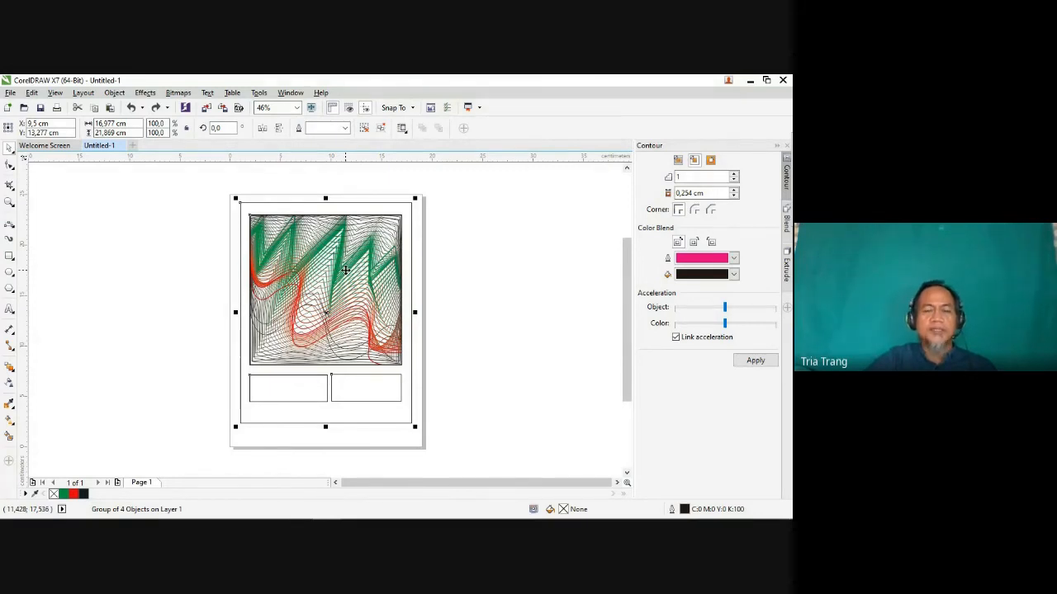
{"action": "left_click_drag", "start_coordinate": [340, 280], "coordinate": [153, 274]}
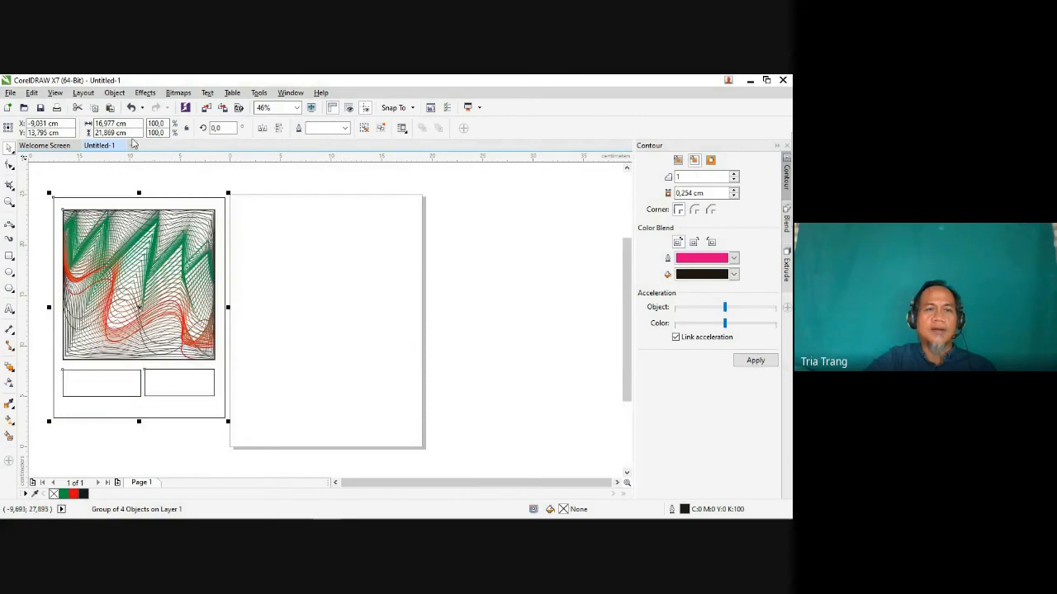
{"action": "left_click", "coordinate": [130, 108]}
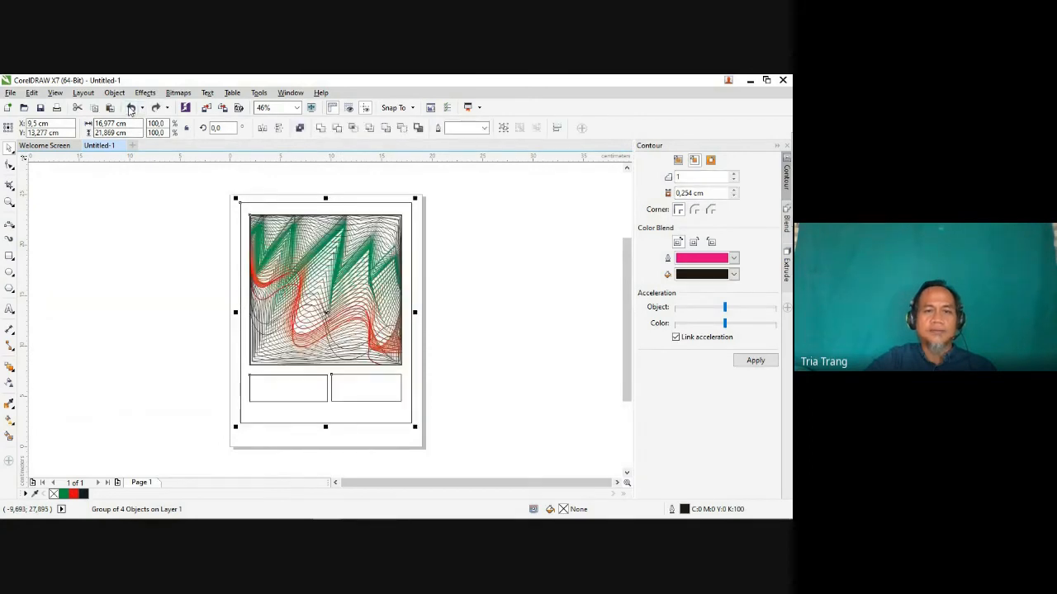
Step: Undo the grouping, outer frame, two boxes, thick square outline and PowerClip, back to the line artwork over the thin square frame
{"action": "left_click", "coordinate": [130, 108]}
{"action": "left_click", "coordinate": [130, 108]}
{"action": "left_click", "coordinate": [131, 108]}
{"action": "left_click", "coordinate": [130, 108]}
{"action": "left_click", "coordinate": [130, 108]}
{"action": "left_click", "coordinate": [130, 108]}
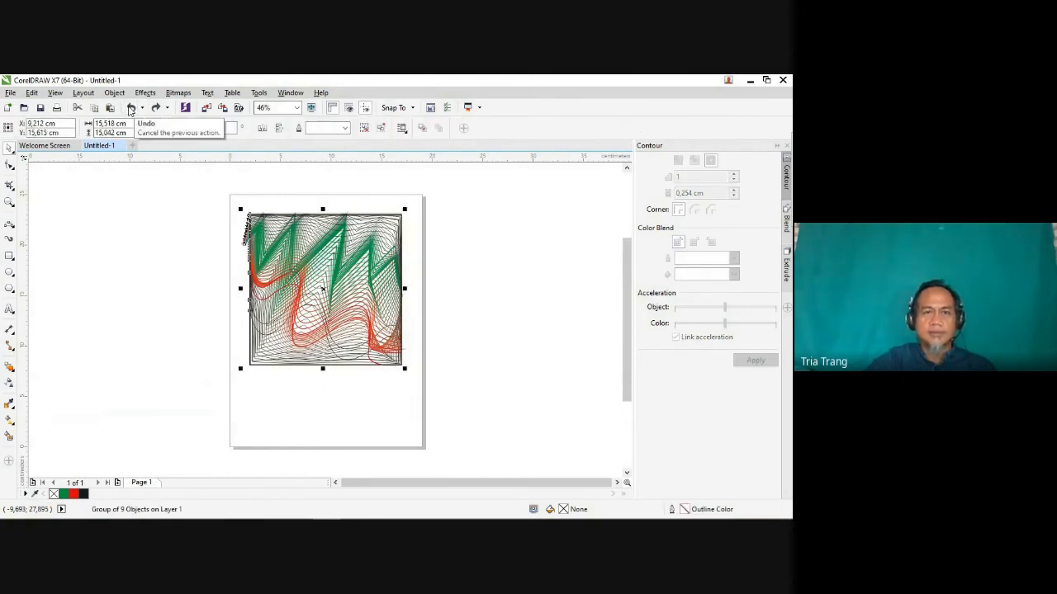
{"action": "left_click", "coordinate": [131, 108]}
{"action": "left_click", "coordinate": [131, 108]}
{"action": "left_click", "coordinate": [130, 108]}
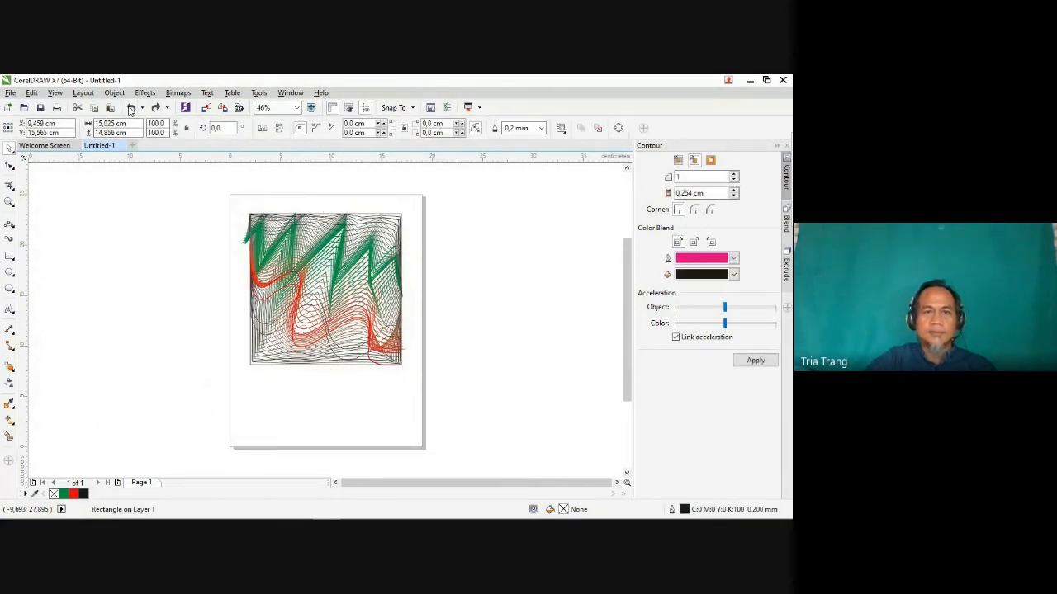
{"action": "left_click", "coordinate": [131, 109]}
Step: Move the grouped line artwork toward the upper right, partly off the page, and undo the move
{"action": "left_click", "coordinate": [298, 270]}
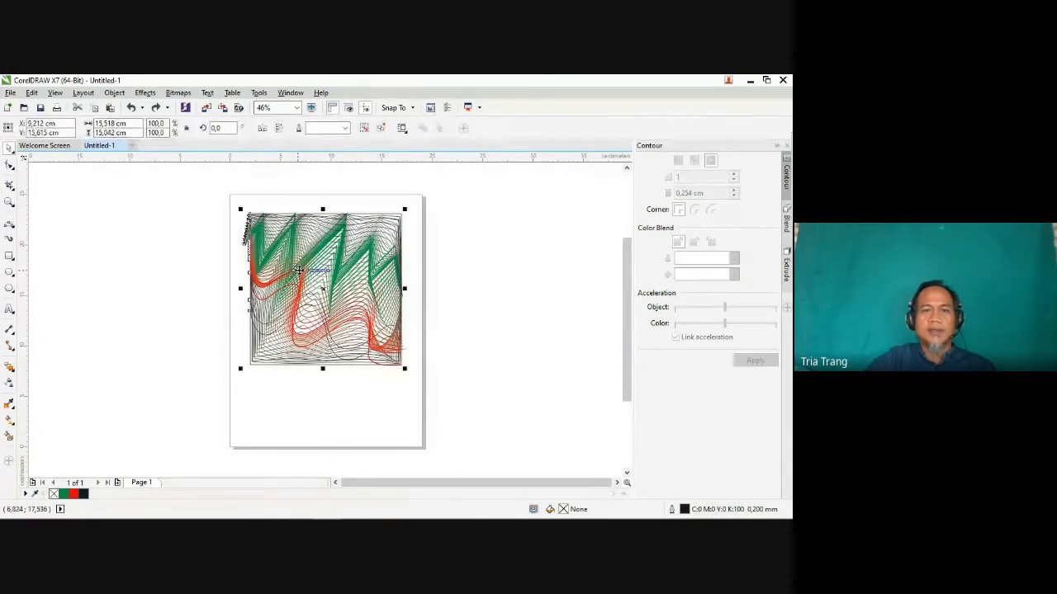
{"action": "left_click_drag", "start_coordinate": [299, 270], "coordinate": [398, 257]}
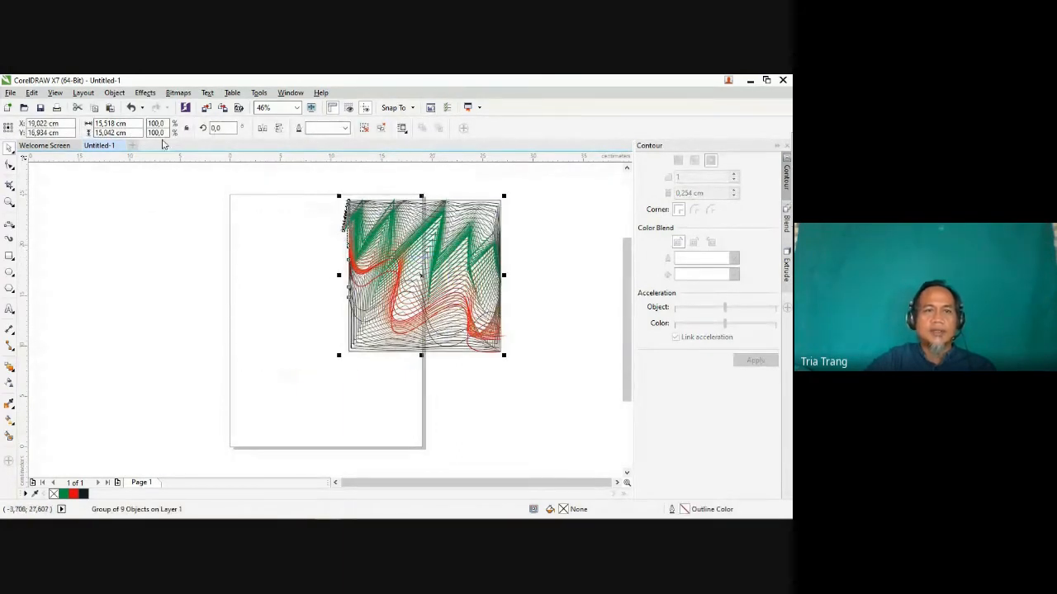
{"action": "left_click", "coordinate": [131, 108]}
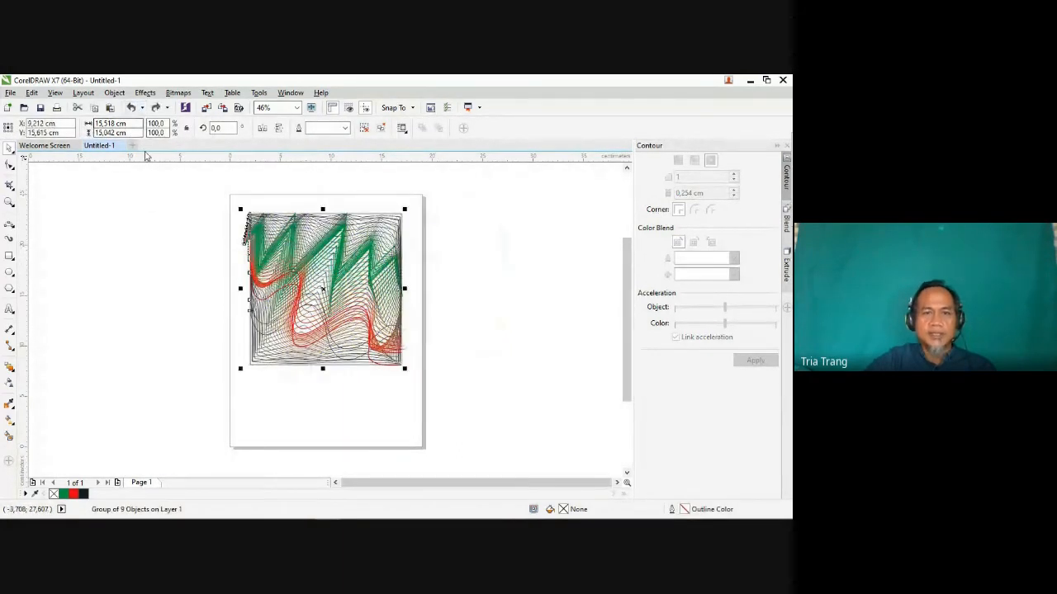
Step: Ungroup the line artwork, check that a blend is selectable on its own, and select all the artwork's objects together
{"action": "right_click", "coordinate": [316, 279]}
{"action": "left_click", "coordinate": [373, 283]}
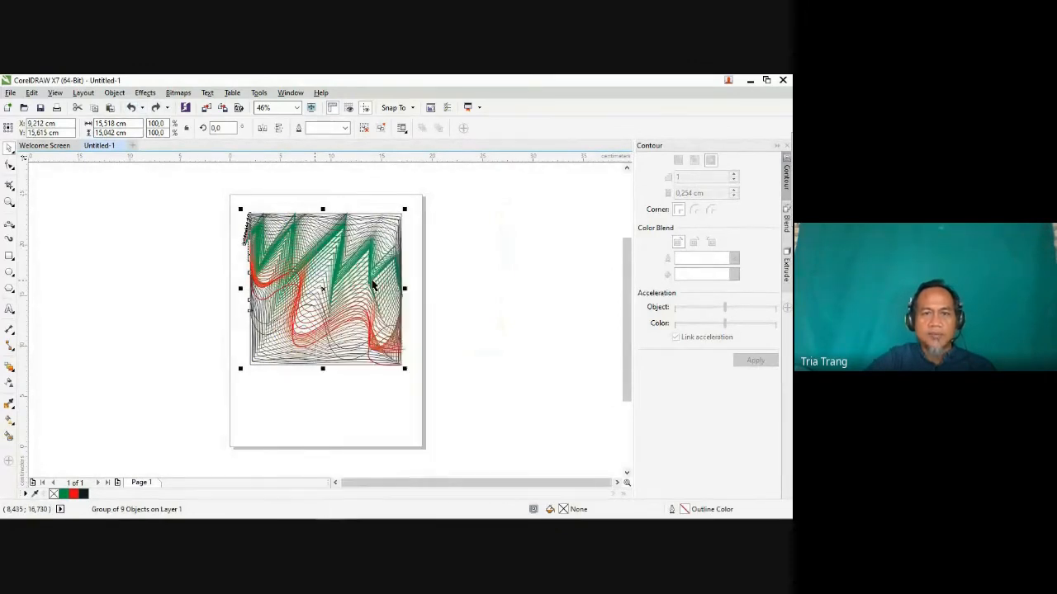
{"action": "left_click", "coordinate": [436, 304]}
{"action": "double_click", "coordinate": [281, 232]}
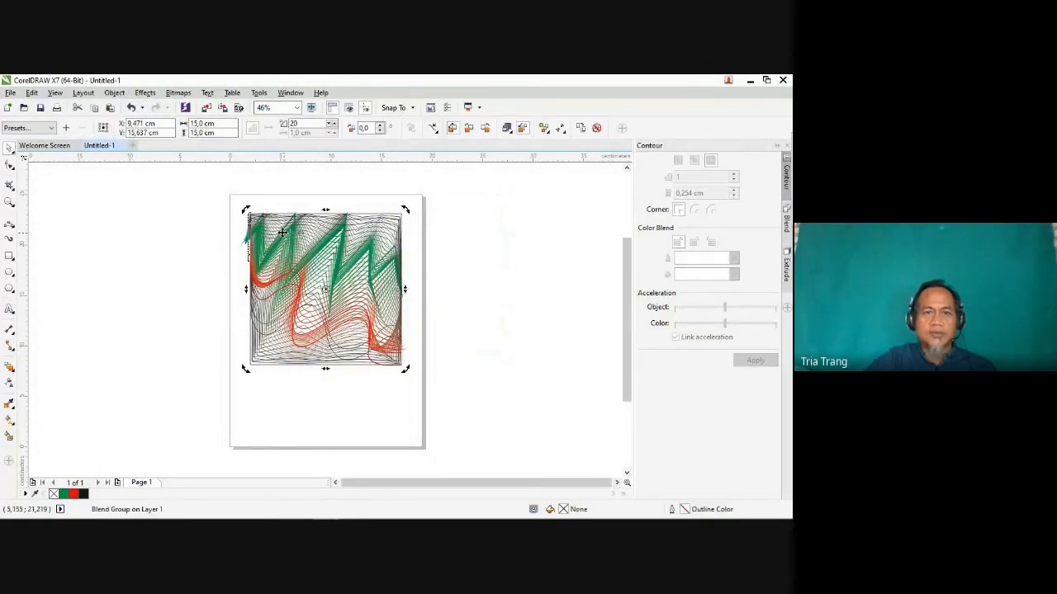
{"action": "left_click", "coordinate": [206, 196]}
{"action": "left_click_drag", "start_coordinate": [206, 196], "coordinate": [442, 394]}
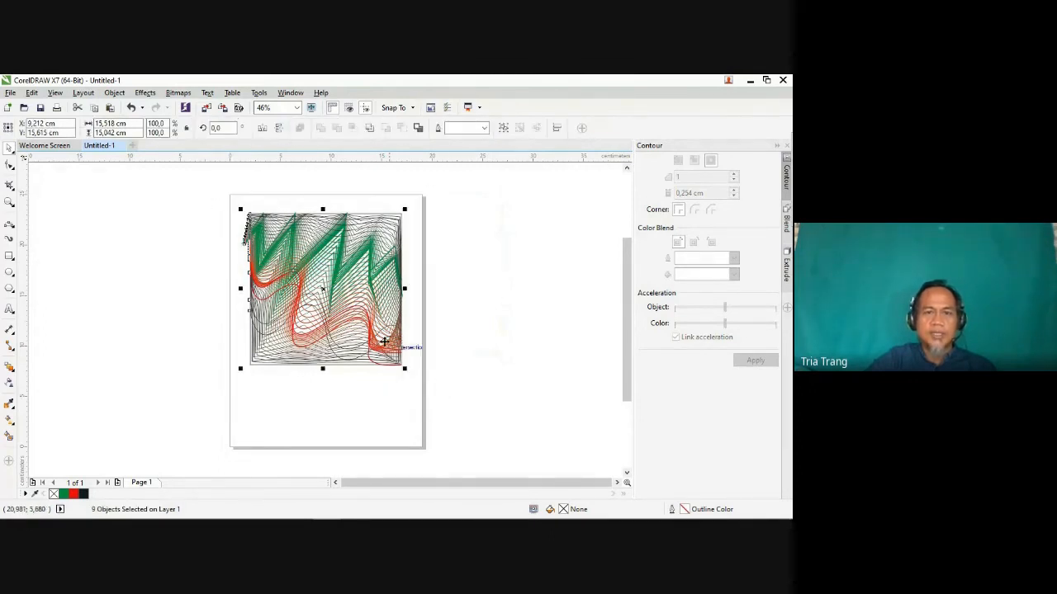
Step: Group the selected objects of the line artwork into a single group and clear the selection
{"action": "right_click", "coordinate": [324, 289]}
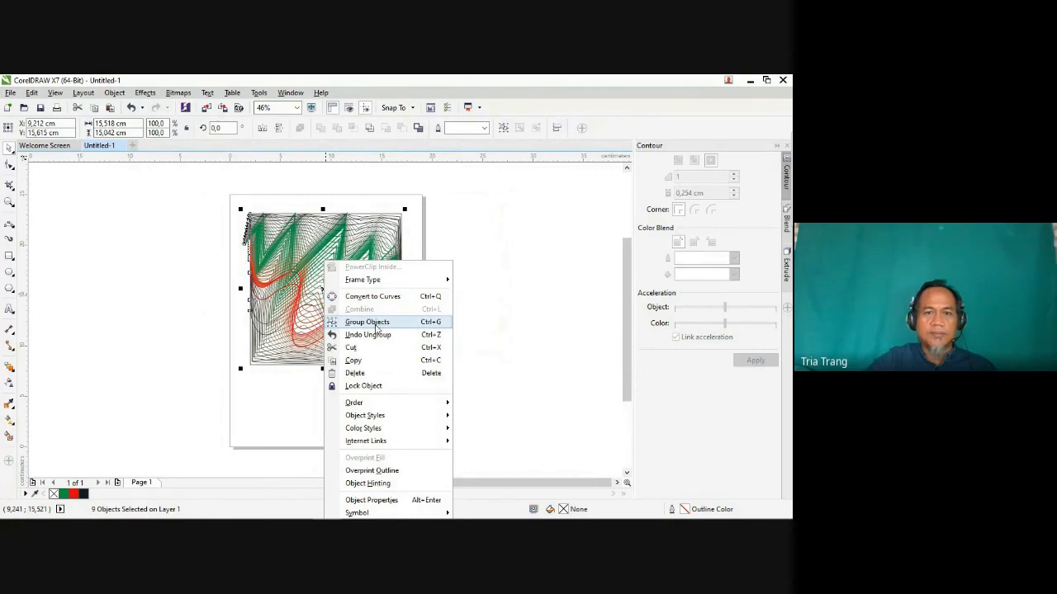
{"action": "left_click", "coordinate": [366, 322]}
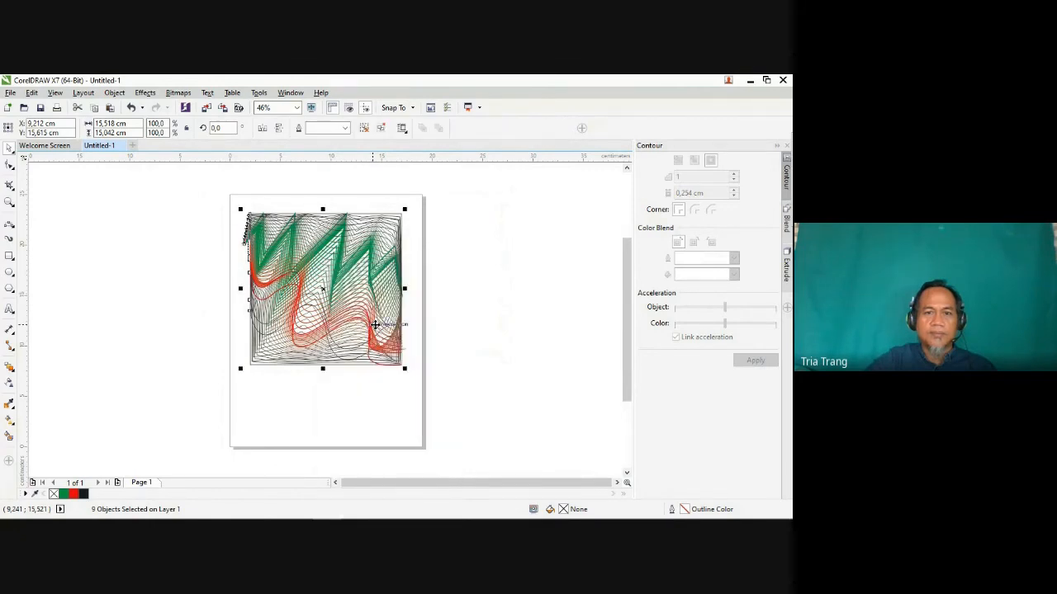
{"action": "left_click", "coordinate": [450, 306]}
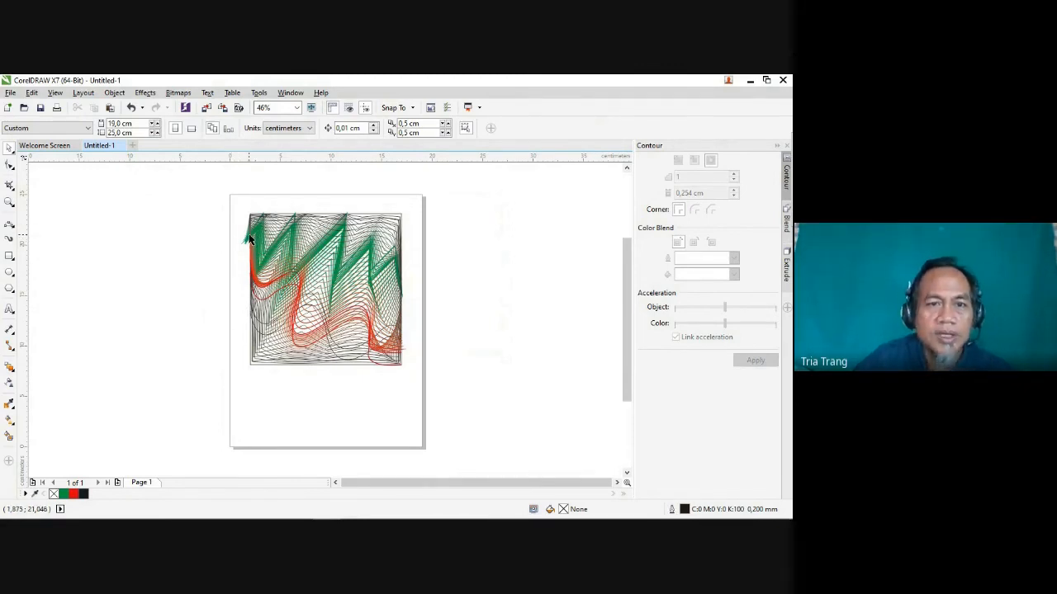
Step: Draw a rectangle about 15.0 by 14.9 cm over the line artwork and PowerClip the grouped artwork inside it
{"action": "left_click", "coordinate": [9, 257]}
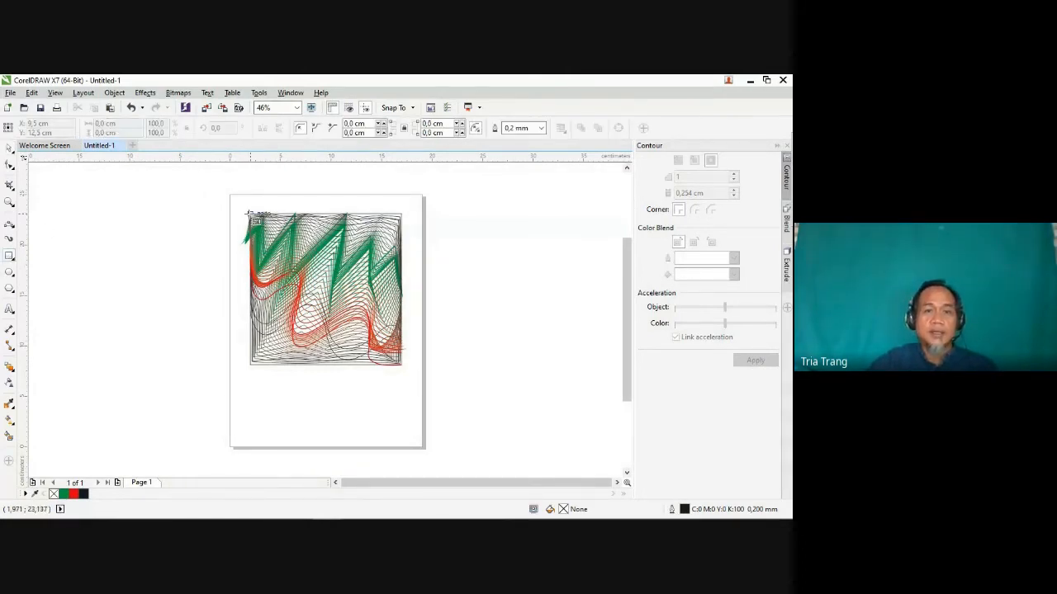
{"action": "left_click_drag", "start_coordinate": [249, 215], "coordinate": [403, 365]}
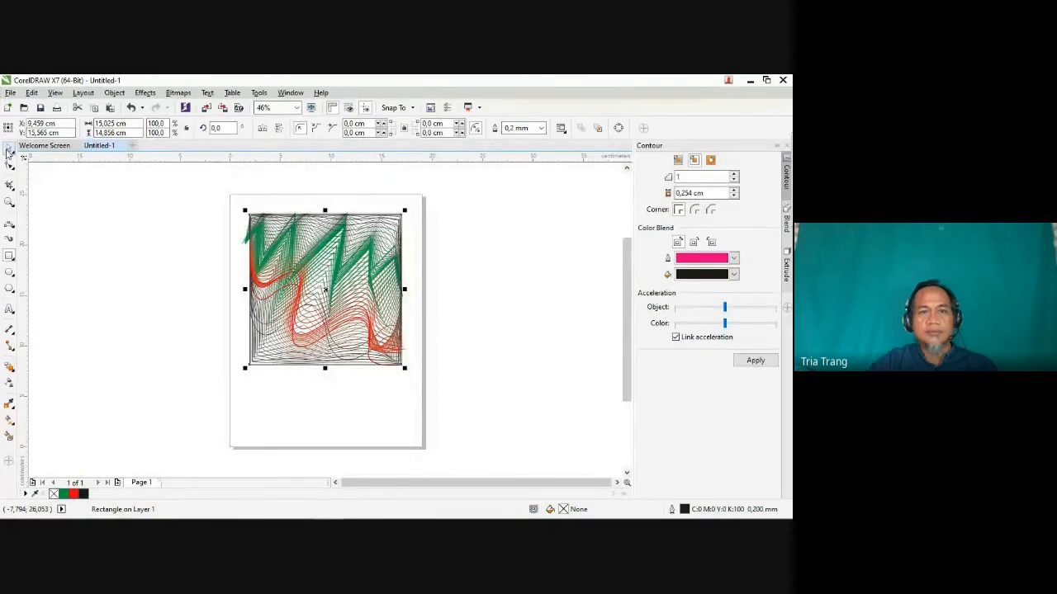
{"action": "right_click", "coordinate": [297, 238]}
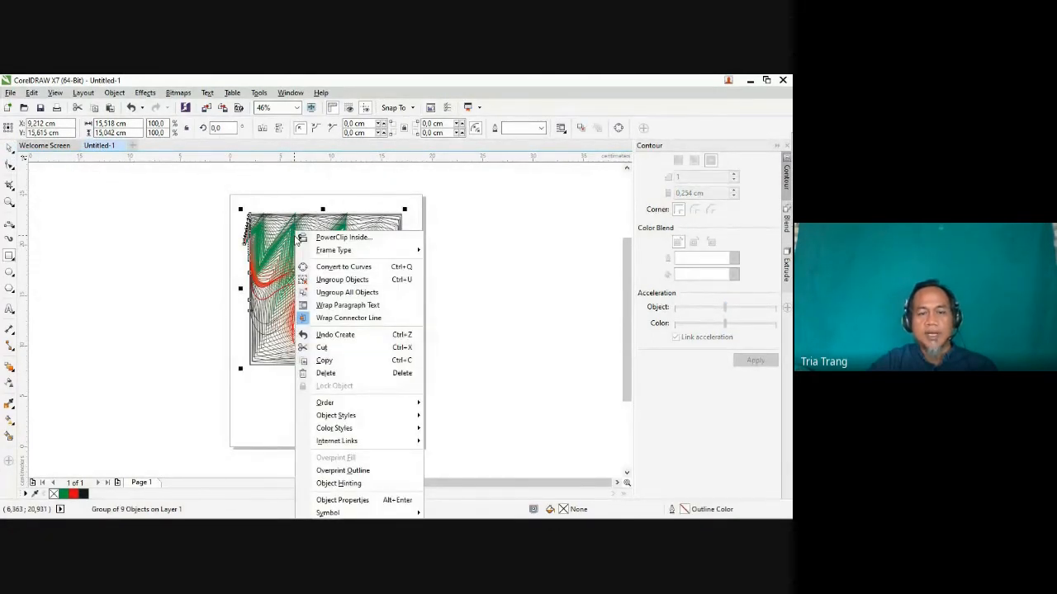
{"action": "left_click", "coordinate": [345, 238]}
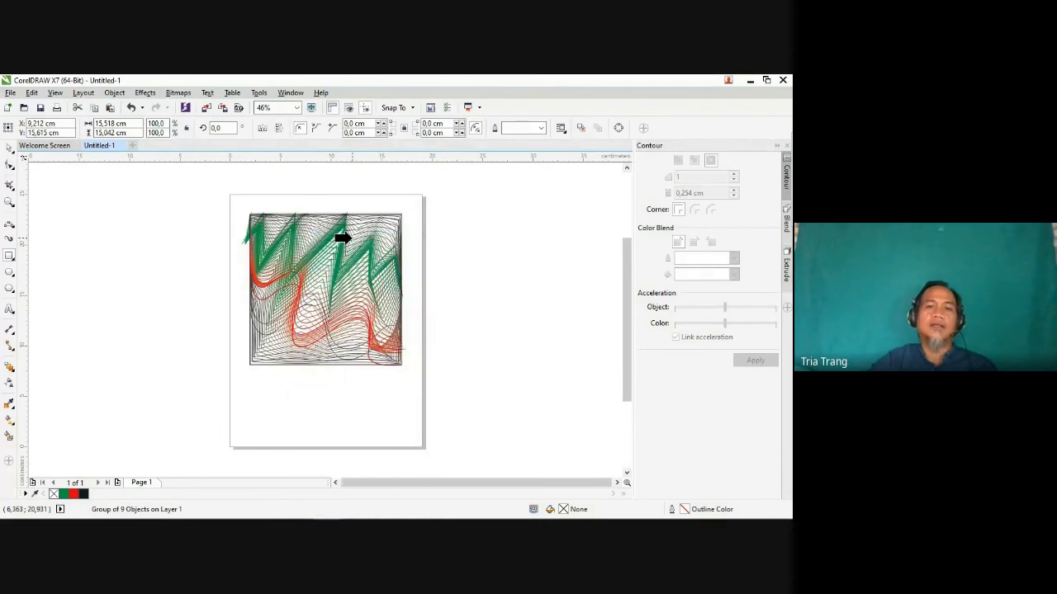
{"action": "left_click", "coordinate": [250, 363]}
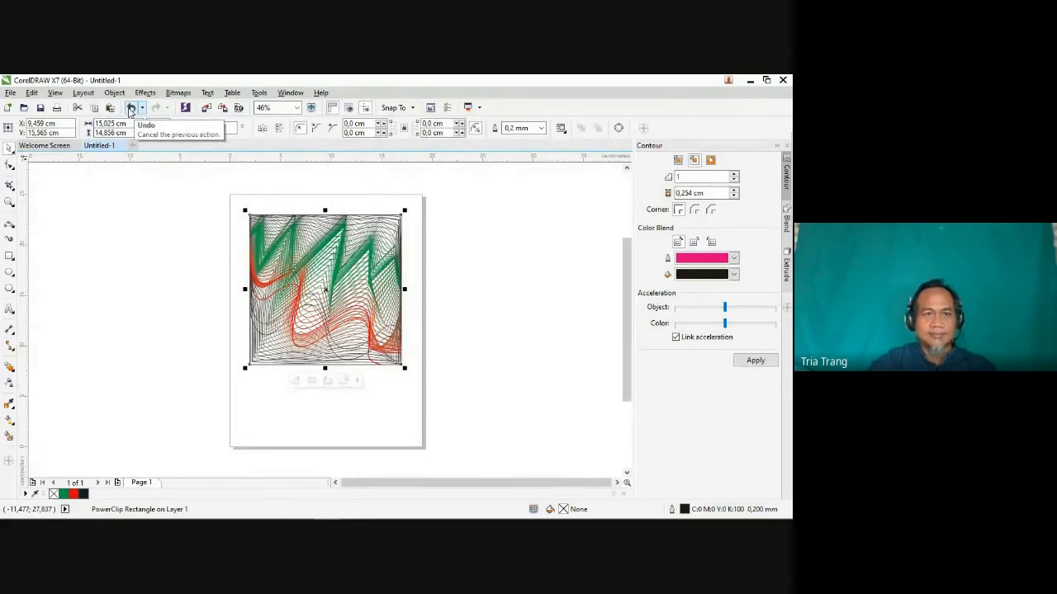
Step: Draw a box about 7.1 by 2.5 cm below the artwork's left half and place a copy beside it under the right half
{"action": "left_click", "coordinate": [10, 257]}
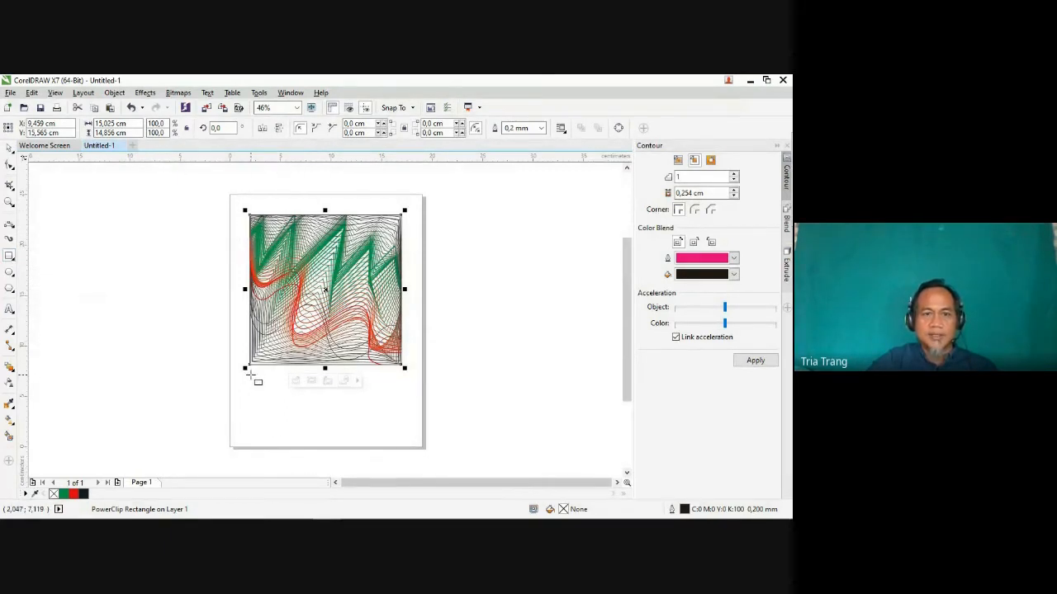
{"action": "left_click_drag", "start_coordinate": [249, 374], "coordinate": [323, 403]}
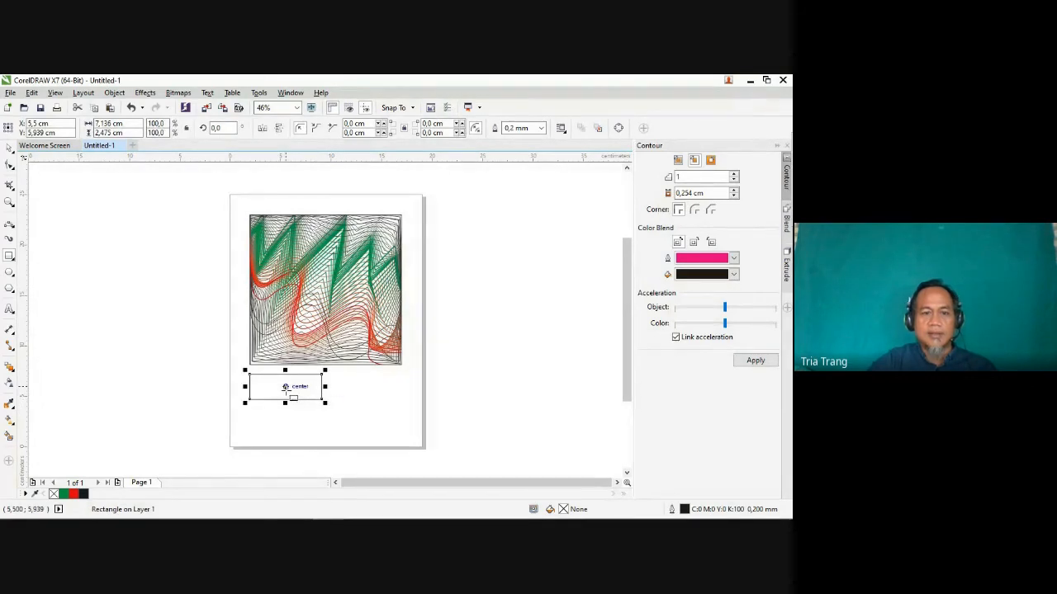
{"action": "left_click_drag", "start_coordinate": [285, 387], "coordinate": [331, 388]}
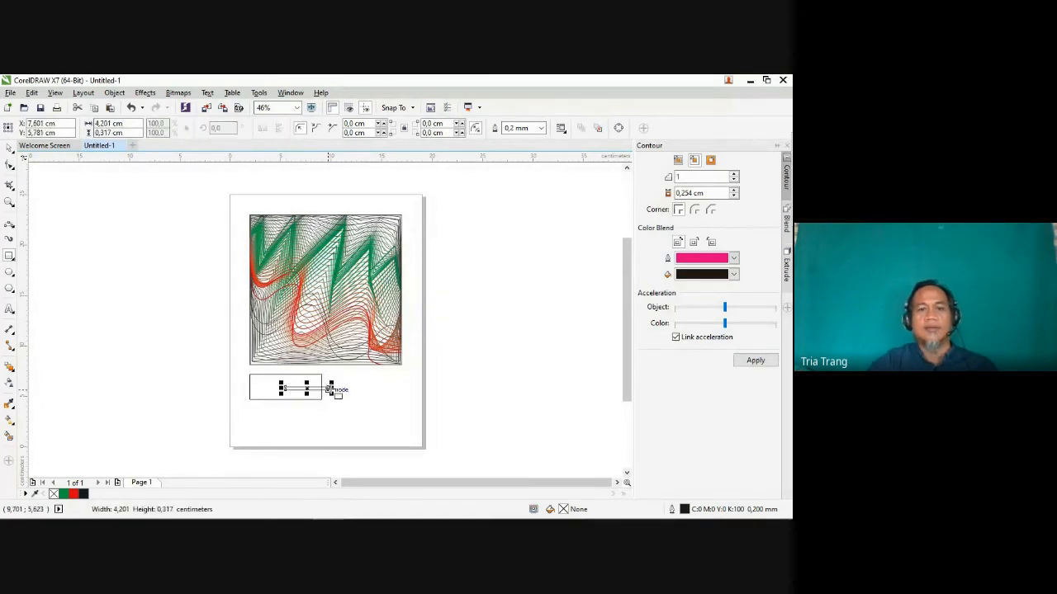
{"action": "left_click", "coordinate": [130, 107]}
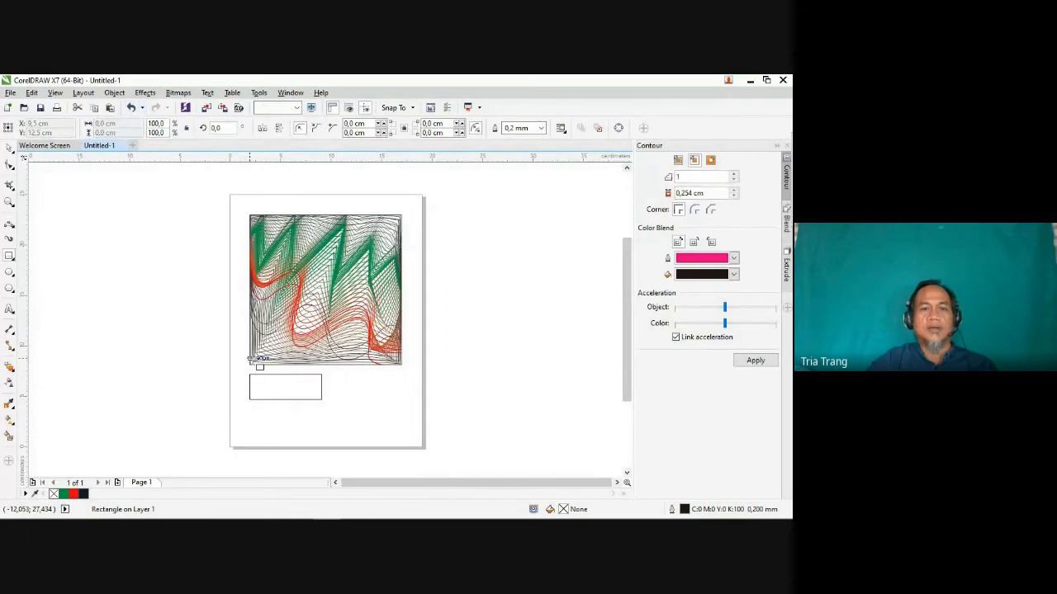
{"action": "left_click", "coordinate": [9, 147]}
{"action": "left_click", "coordinate": [295, 398]}
{"action": "left_click_drag", "start_coordinate": [285, 386], "coordinate": [364, 387]}
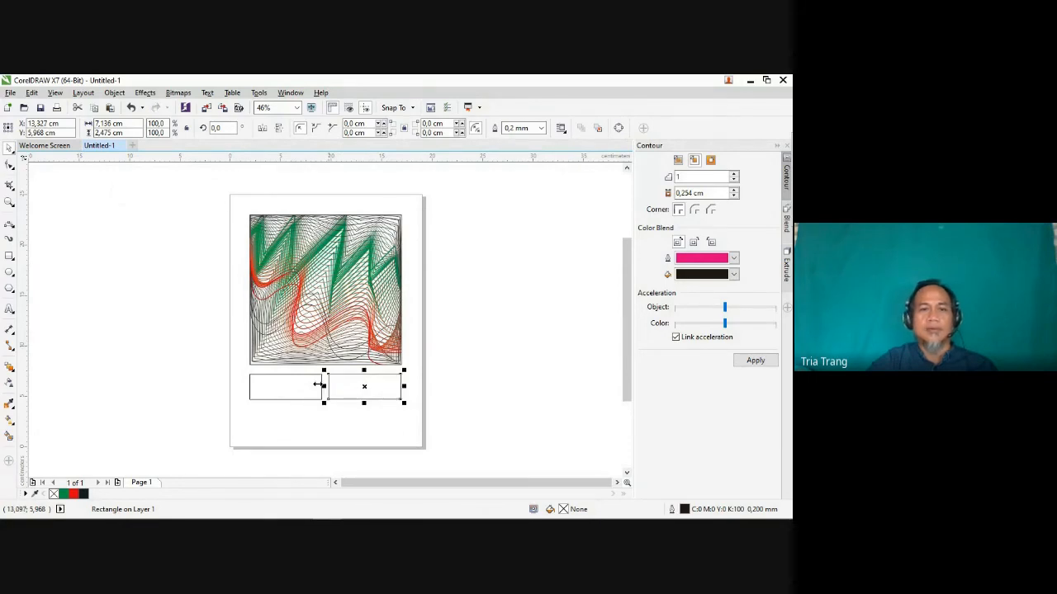
Step: Draw an outer frame about 16.6 by 20.6 cm around the artwork and the two boxes
{"action": "left_click", "coordinate": [9, 256]}
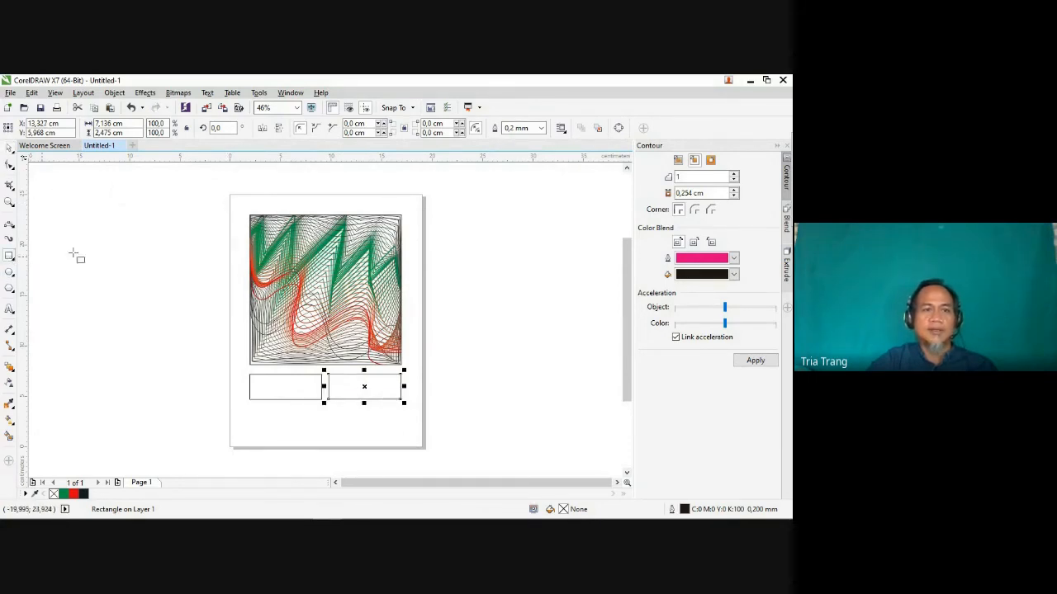
{"action": "left_click_drag", "start_coordinate": [241, 205], "coordinate": [409, 414]}
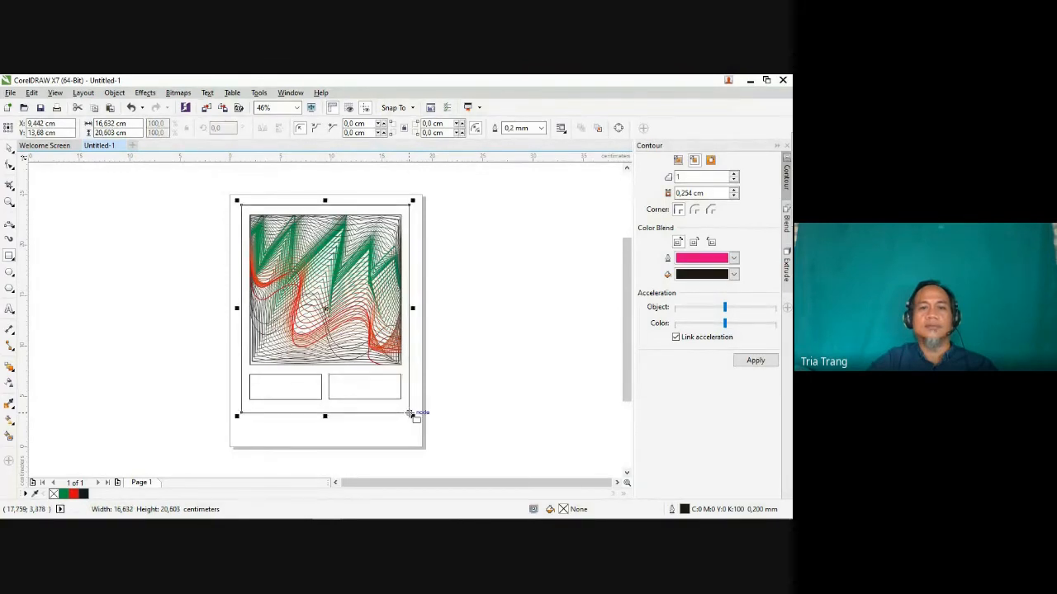
{"action": "left_click", "coordinate": [502, 360]}
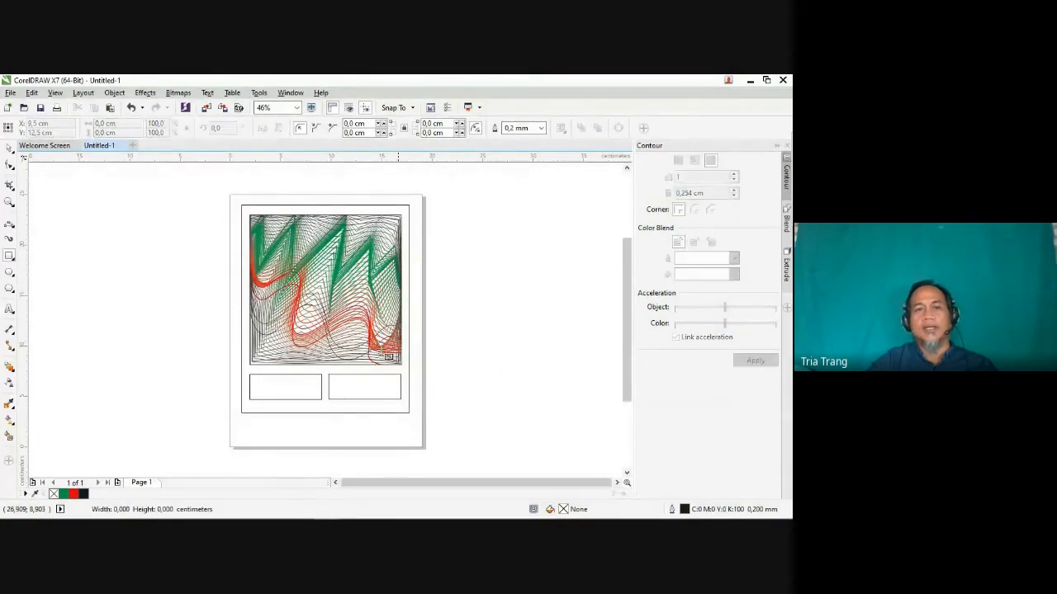
Step: Select the artwork, both boxes and the outer frame together, group them, and clear the selection
{"action": "left_click", "coordinate": [8, 147]}
{"action": "left_click_drag", "start_coordinate": [214, 183], "coordinate": [461, 450]}
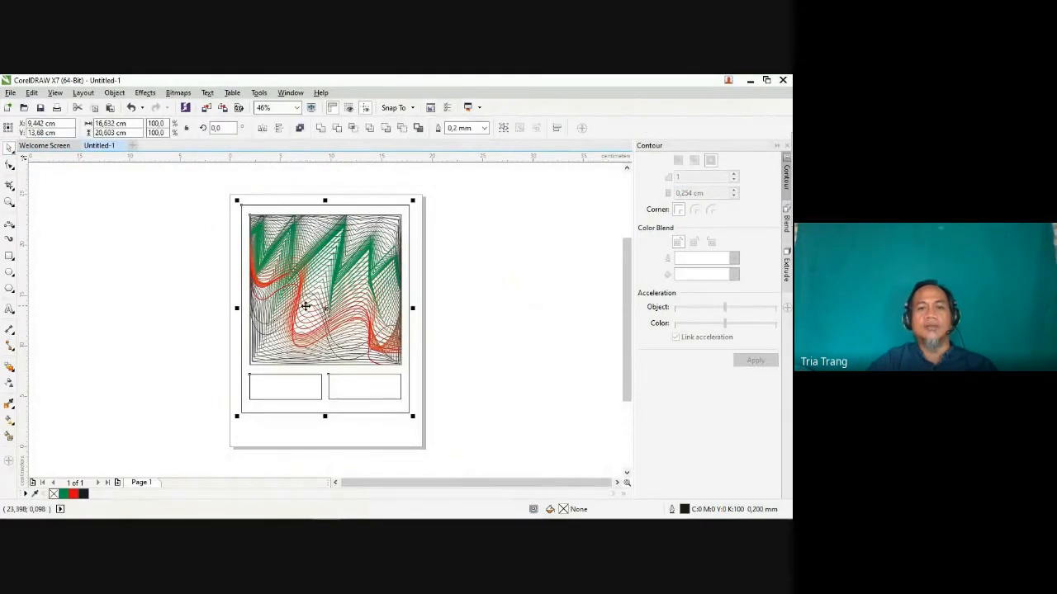
{"action": "right_click", "coordinate": [331, 309]}
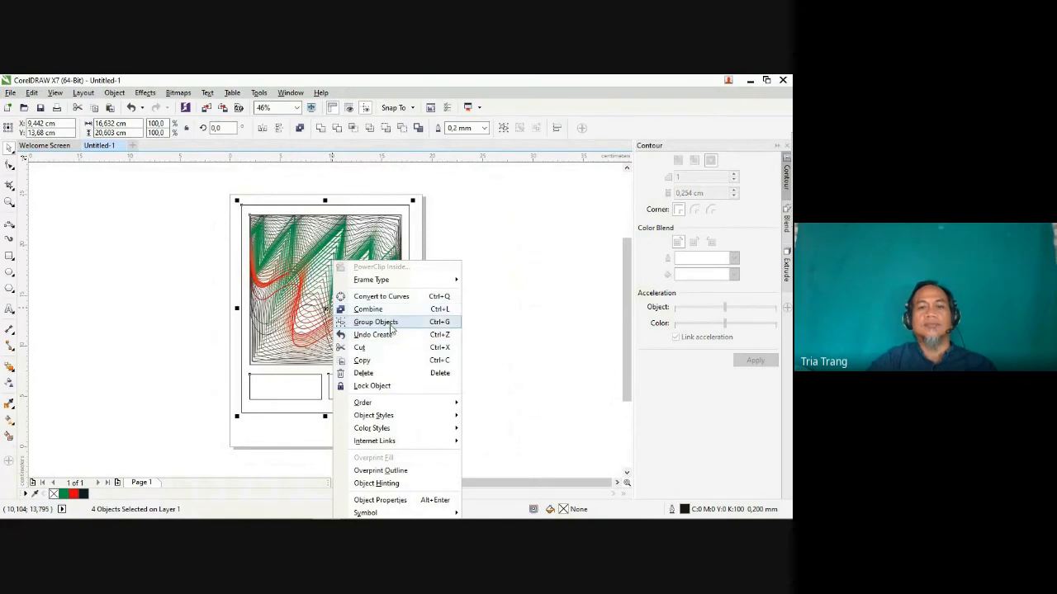
{"action": "left_click", "coordinate": [386, 322]}
{"action": "left_click", "coordinate": [119, 261]}
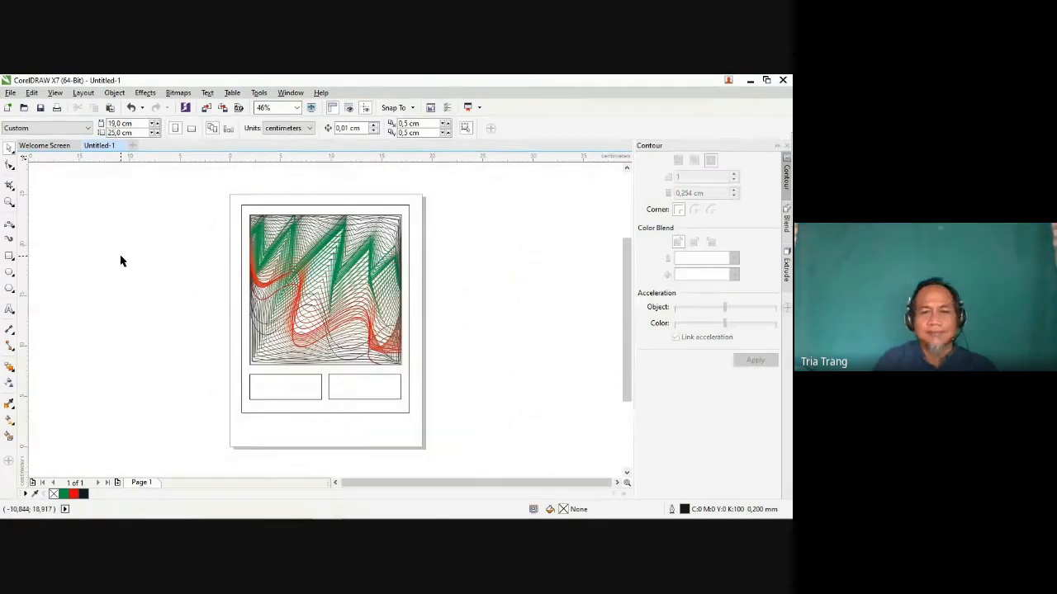
Step: Export the current document to the Pictures folder as a PDF named "komposisi garis gabungan kombinasi" with the Archiving (CMYK) preset
{"action": "left_click", "coordinate": [11, 93]}
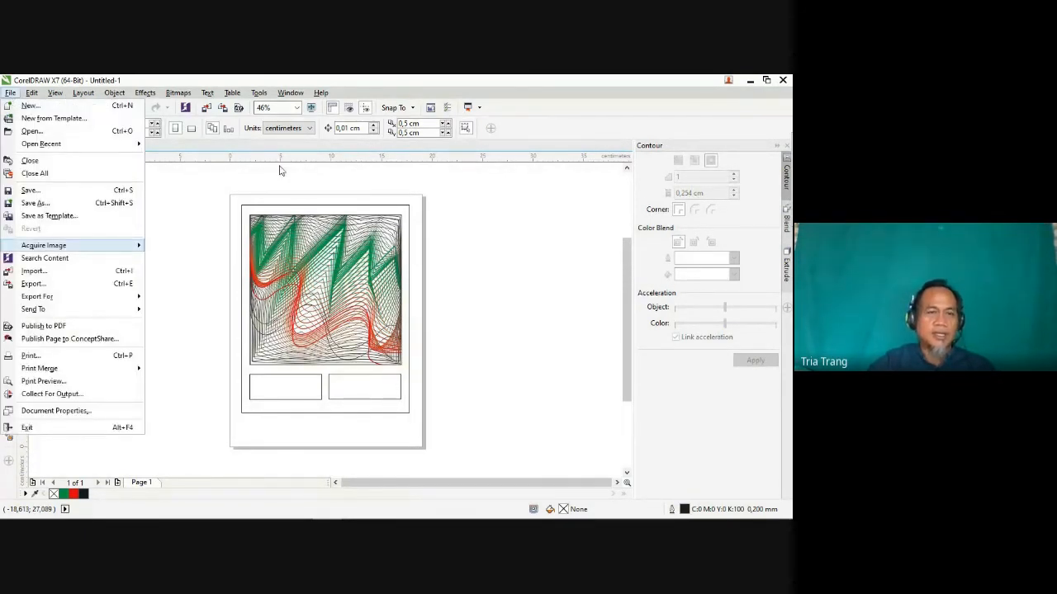
{"action": "left_click", "coordinate": [46, 286]}
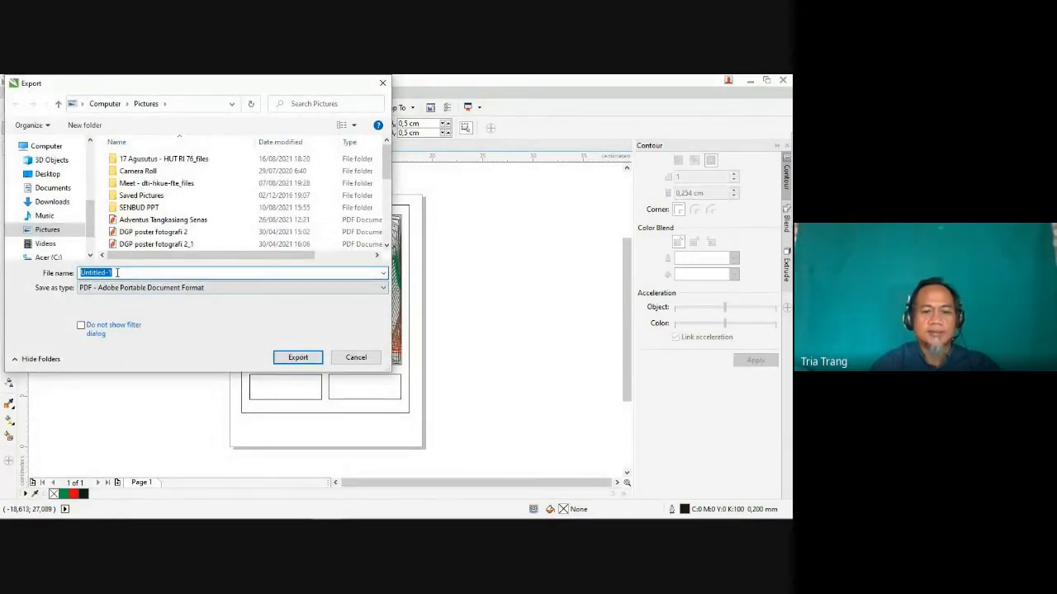
{"action": "type", "text": "kom"}
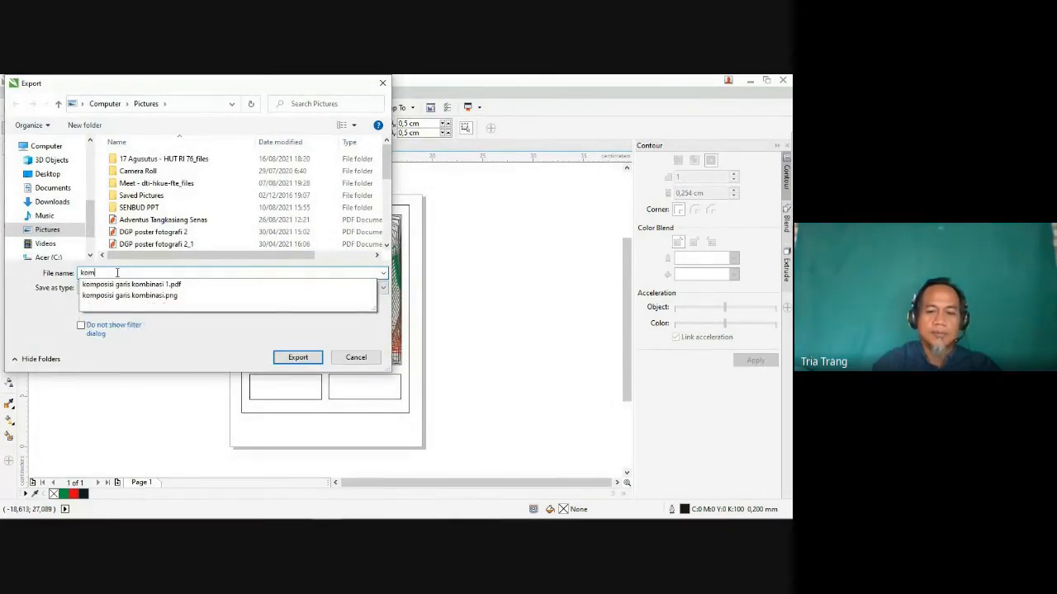
{"action": "type", "text": "posisi"}
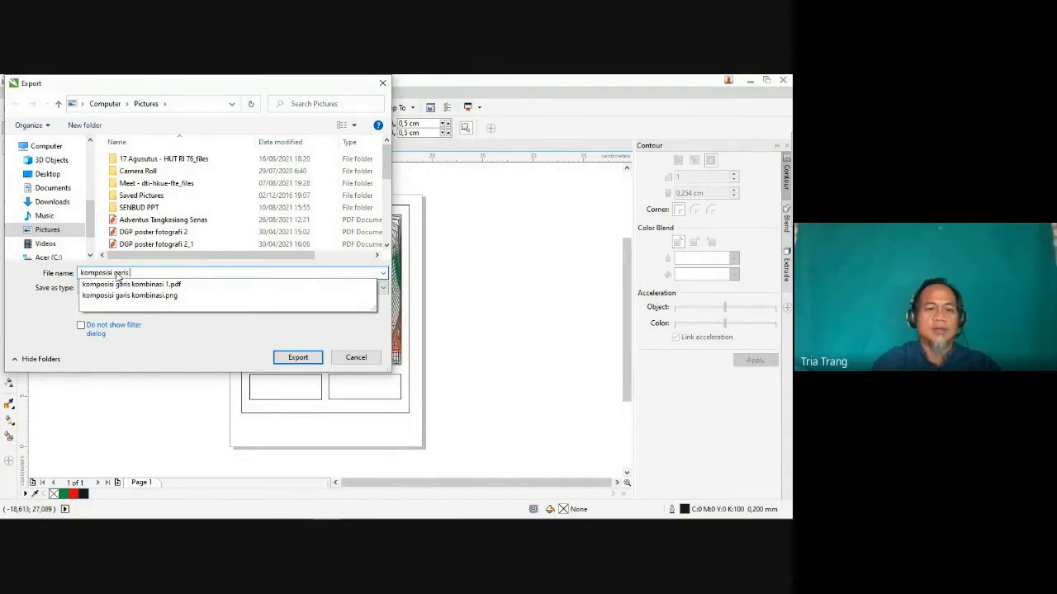
{"action": "type", "text": "garis"}
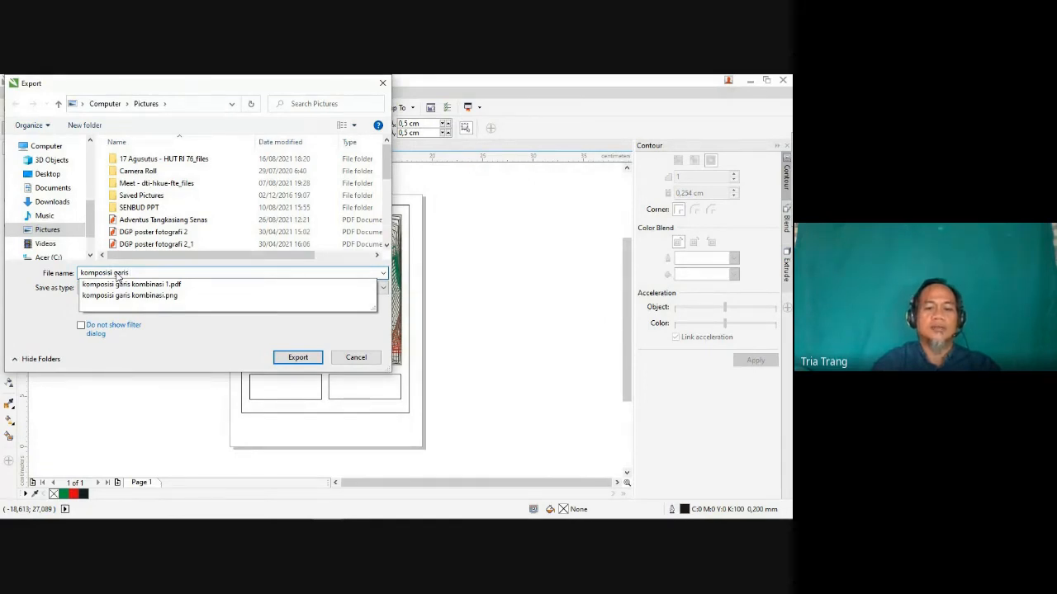
{"action": "type", "text": " gabung"}
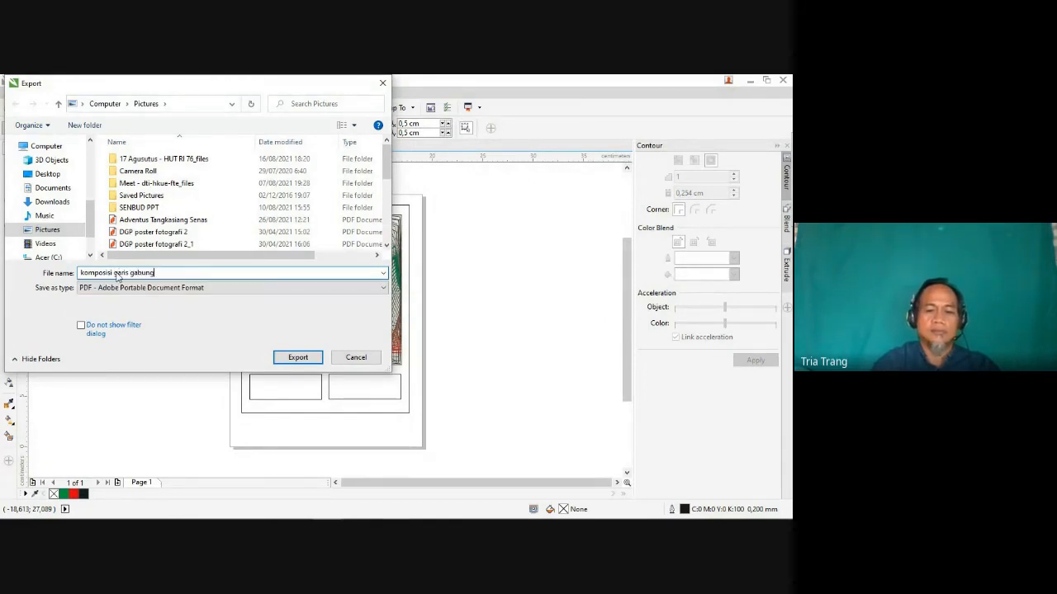
{"action": "type", "text": "an kombinasi"}
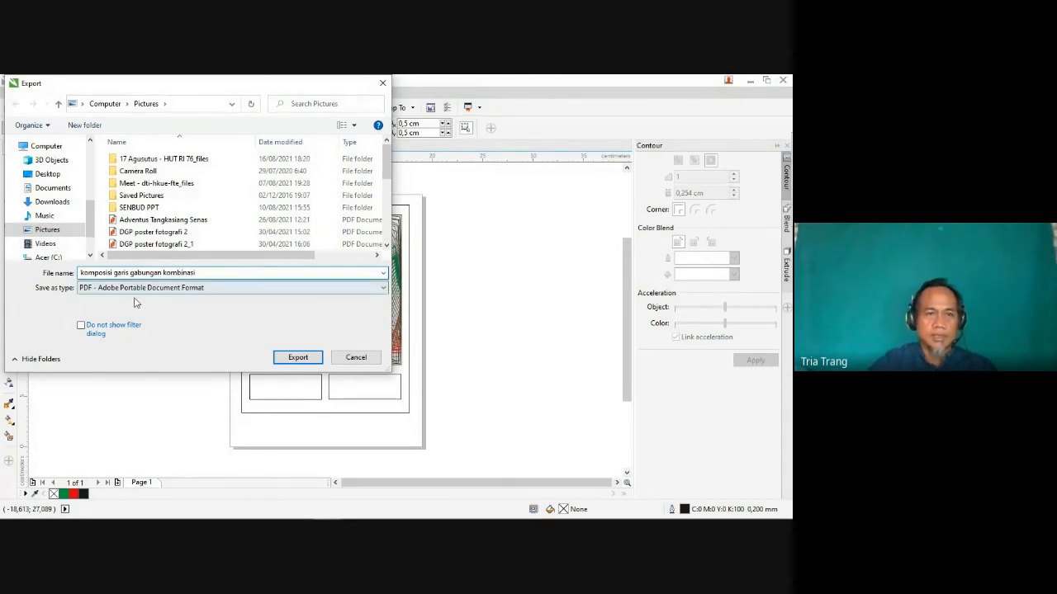
{"action": "left_click", "coordinate": [137, 288]}
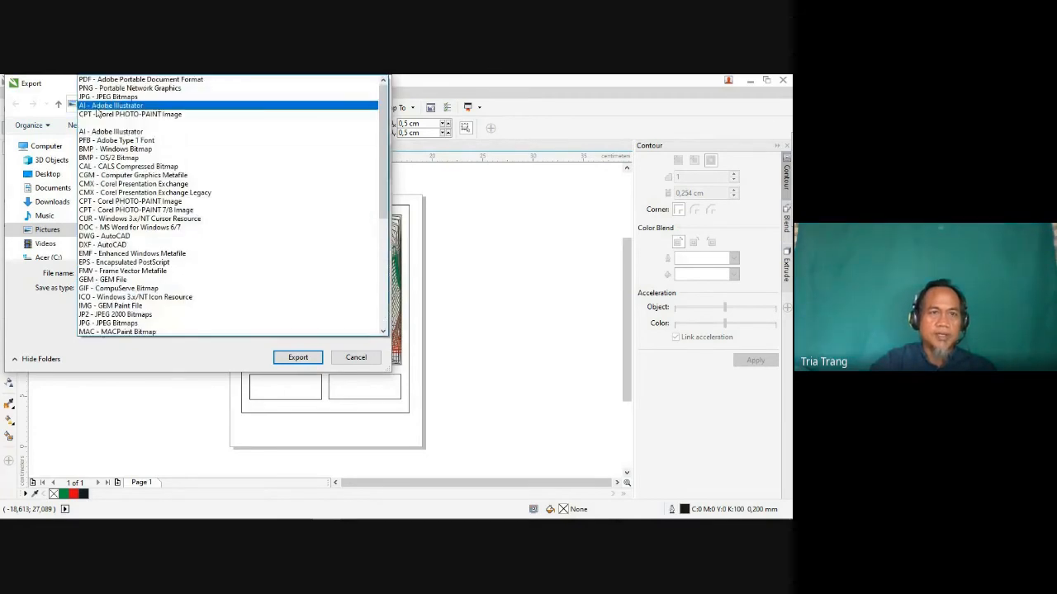
{"action": "left_click", "coordinate": [135, 80]}
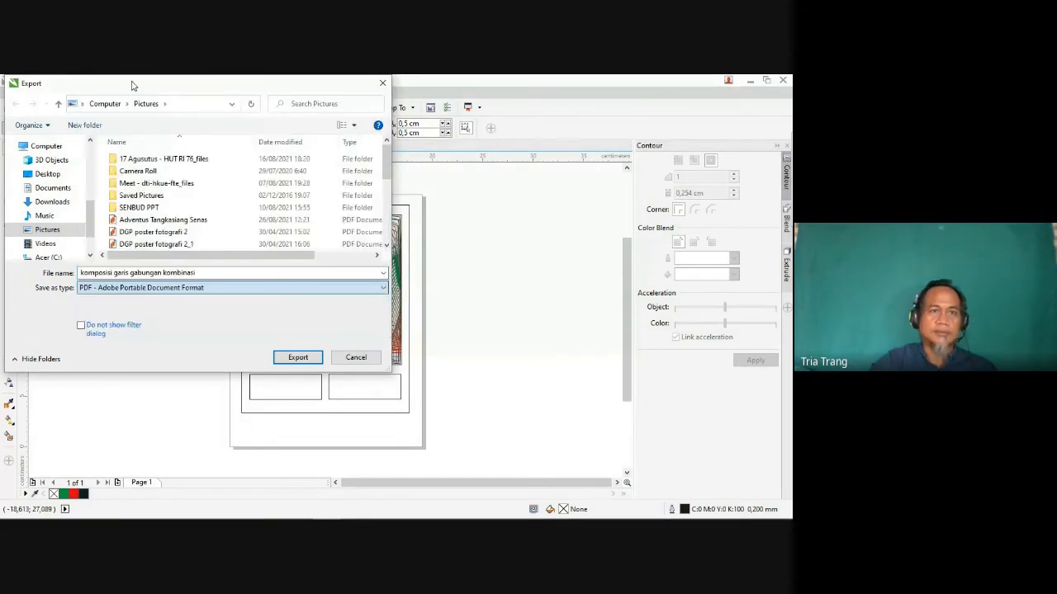
{"action": "left_click", "coordinate": [298, 357]}
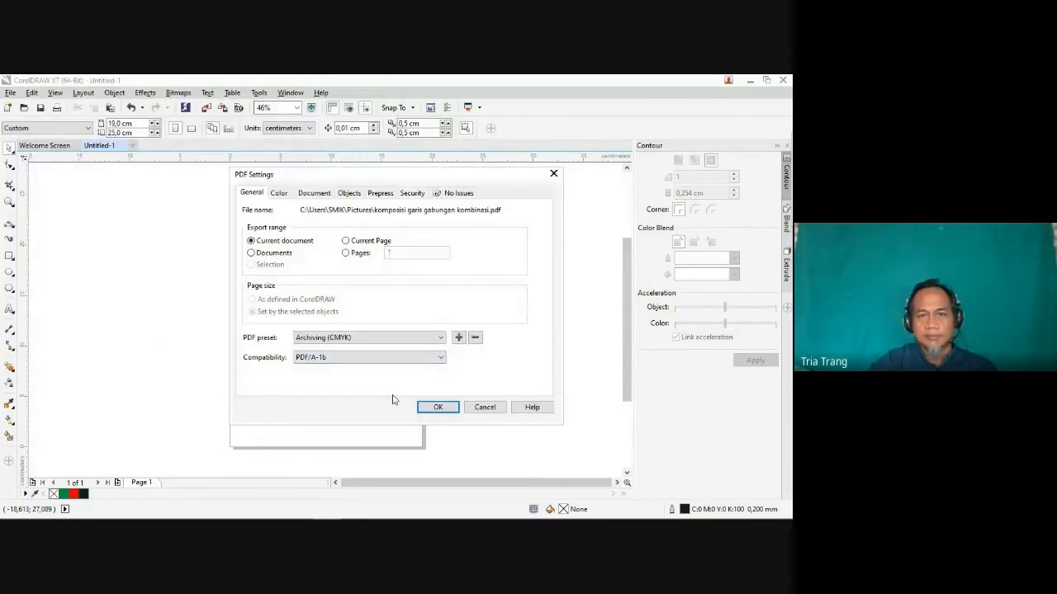
{"action": "left_click", "coordinate": [438, 407]}
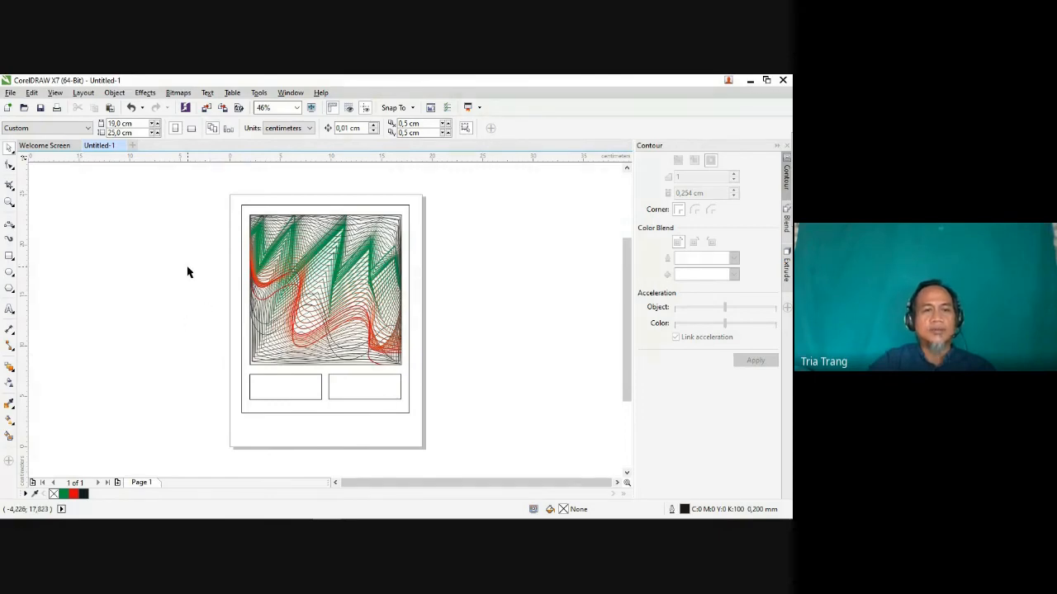
Step: Switch to Nitro Pro to examine the full page of the exported PDF, and return to CorelDRAW
{"action": "key", "text": "alt+Tab"}
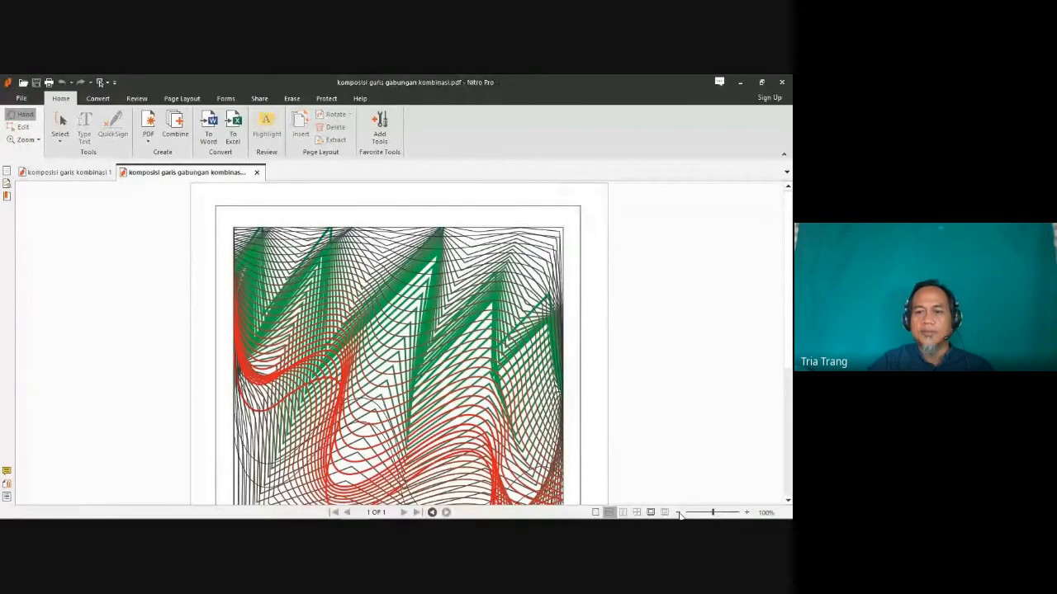
{"action": "left_click", "coordinate": [678, 512]}
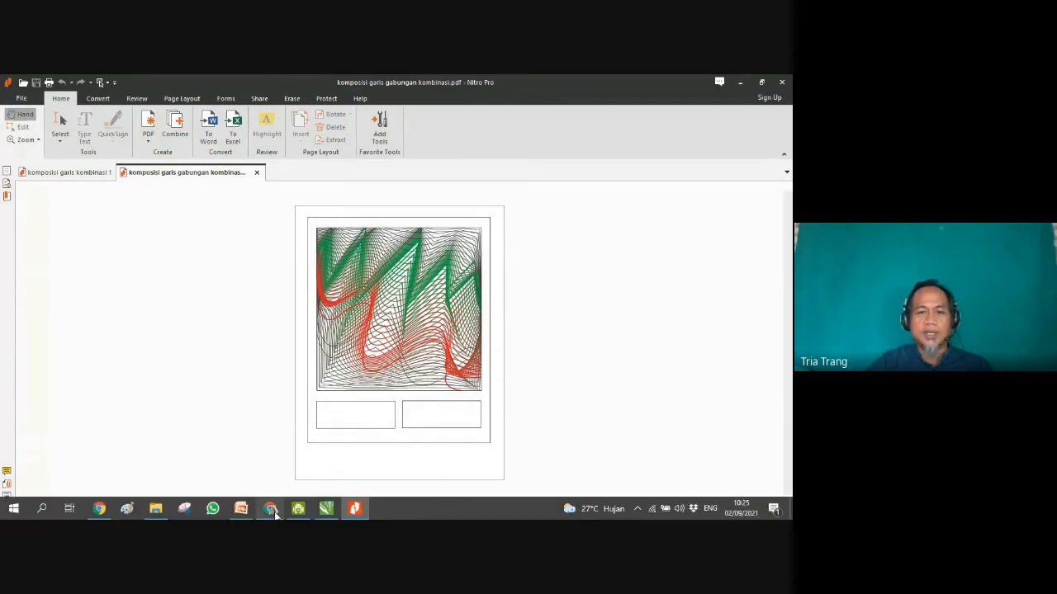
{"action": "left_click", "coordinate": [298, 509]}
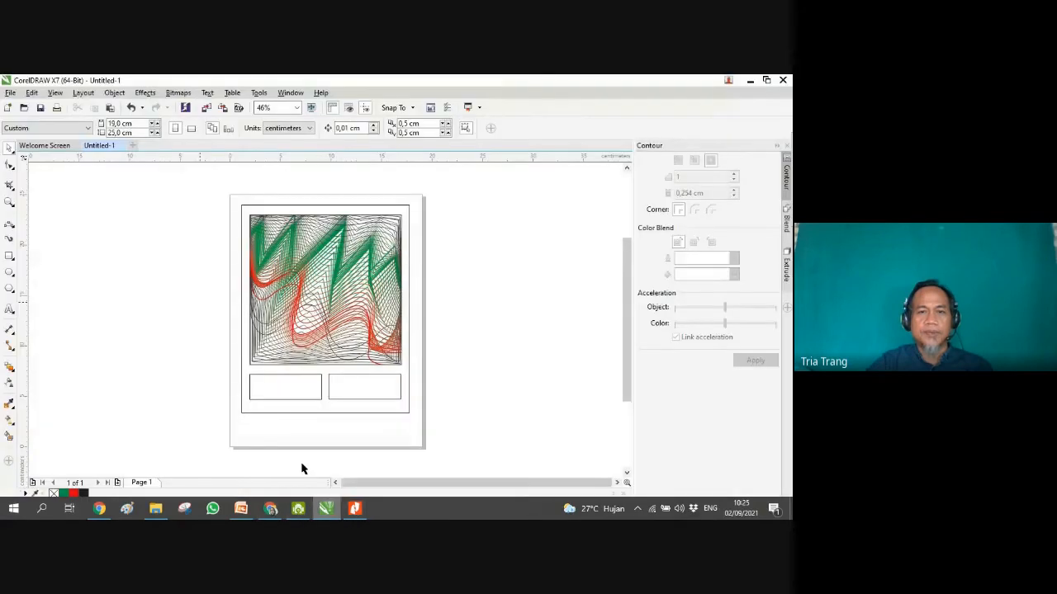
Step: Ungroup the framed composition and select the outer frame on its own
{"action": "left_click", "coordinate": [251, 324]}
{"action": "right_click", "coordinate": [253, 321]}
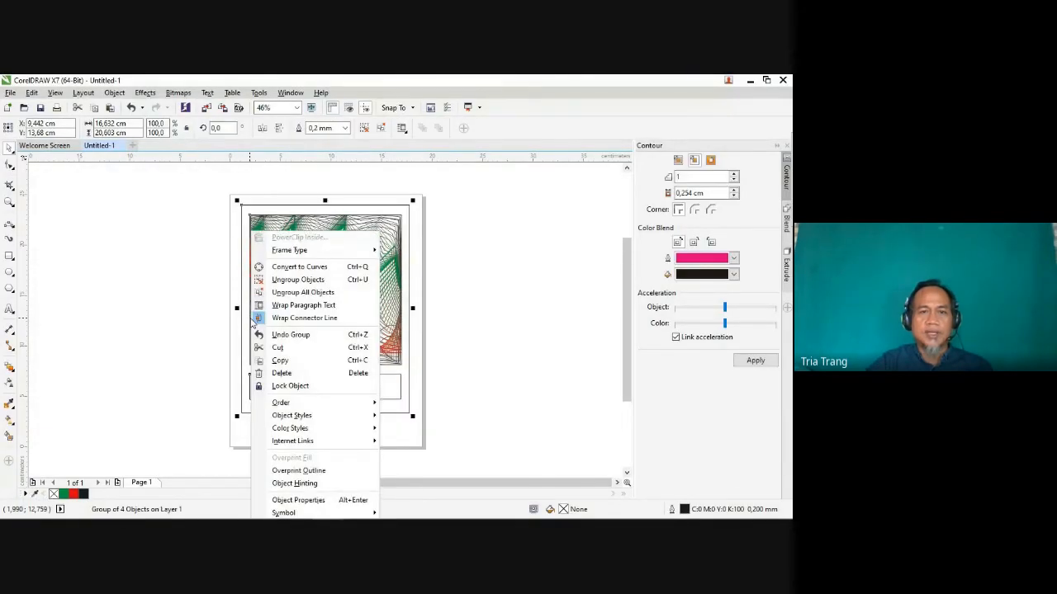
{"action": "left_click", "coordinate": [295, 281]}
{"action": "left_click", "coordinate": [247, 364]}
{"action": "left_click", "coordinate": [182, 349]}
{"action": "left_click", "coordinate": [272, 365]}
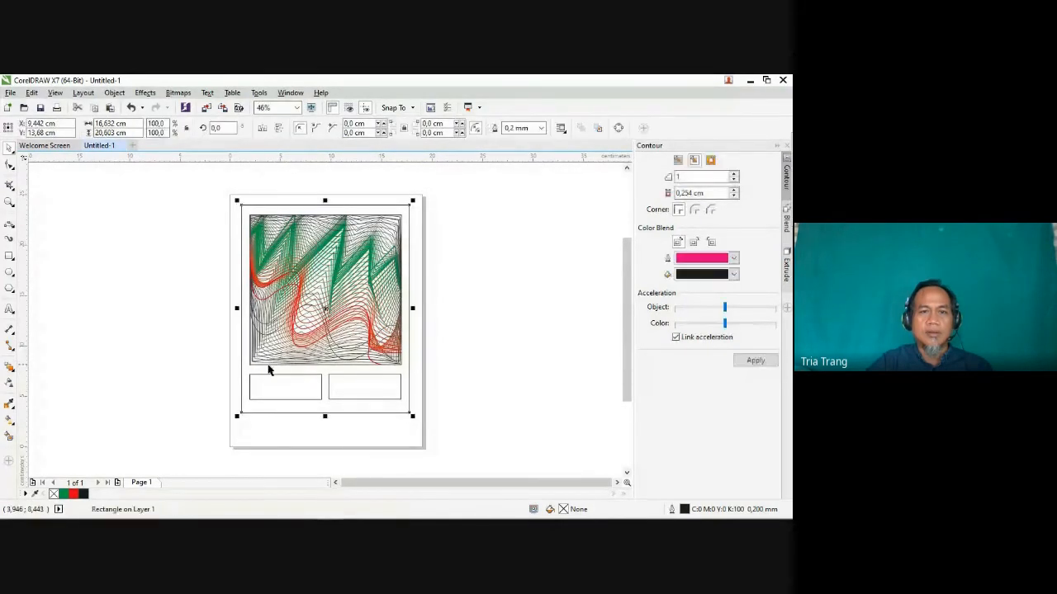
Step: Undo the ungrouping of the framed composition, ungroup all its objects again, and clear the selection
{"action": "right_click", "coordinate": [326, 299]}
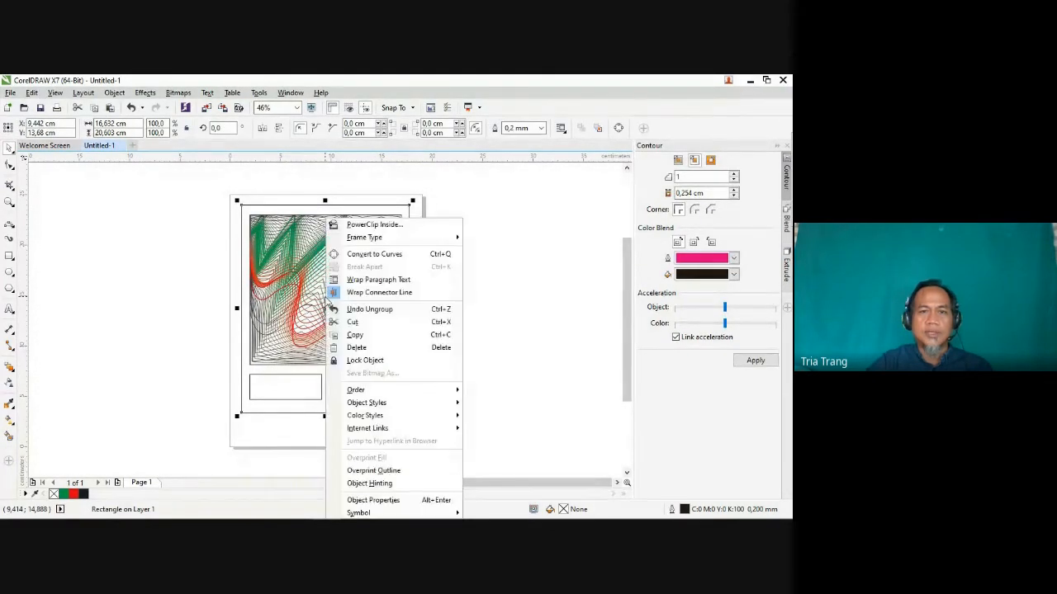
{"action": "left_click", "coordinate": [369, 309]}
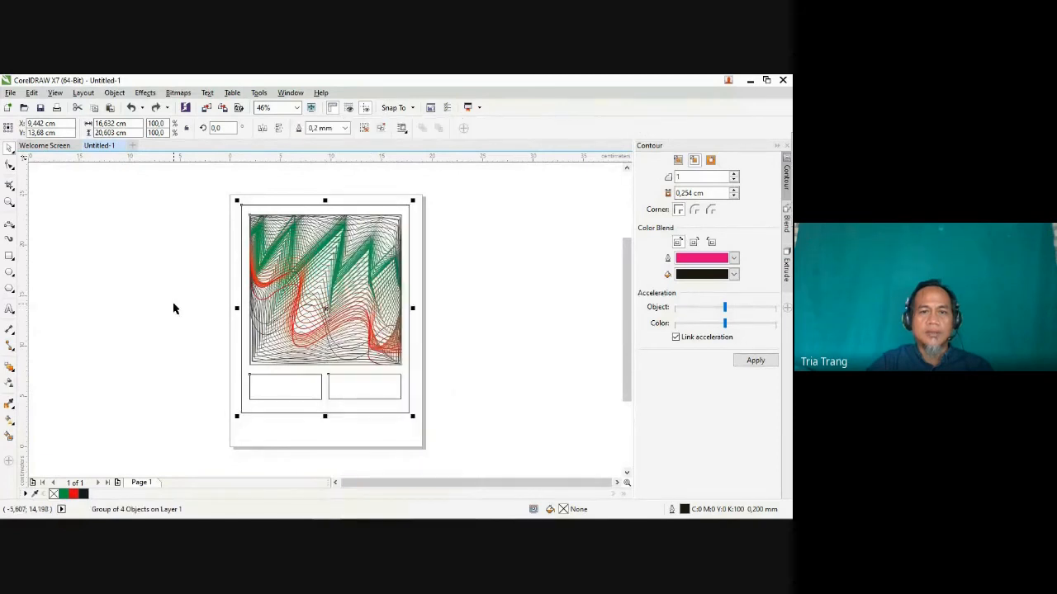
{"action": "right_click", "coordinate": [289, 303]}
{"action": "left_click", "coordinate": [333, 282]}
{"action": "left_click", "coordinate": [113, 289]}
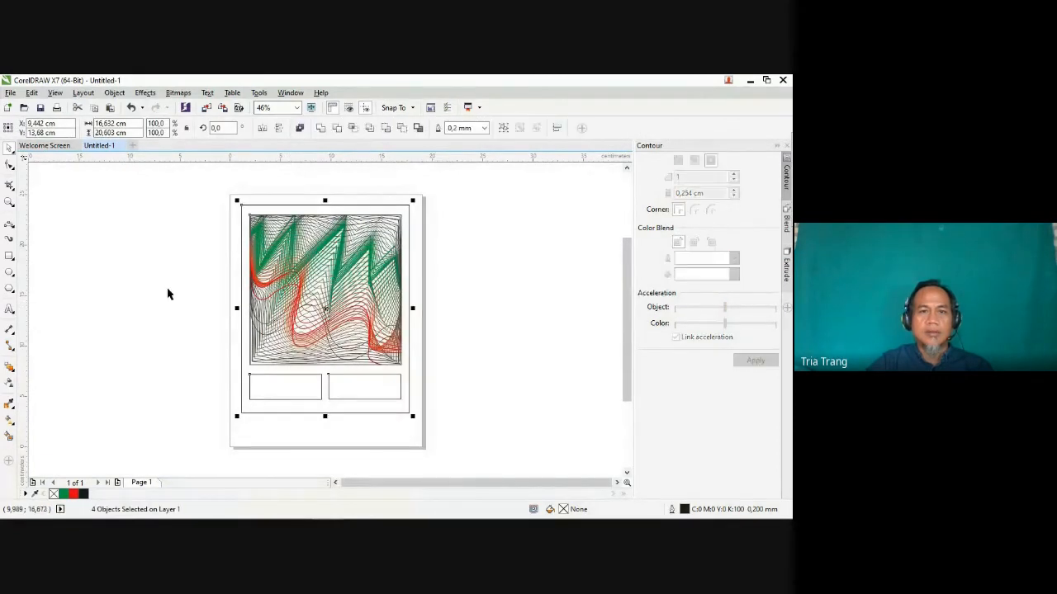
Step: Try moving the outer frame away from the artwork on its own, and undo the move
{"action": "left_click", "coordinate": [241, 380]}
{"action": "left_click_drag", "start_coordinate": [245, 377], "coordinate": [161, 364]}
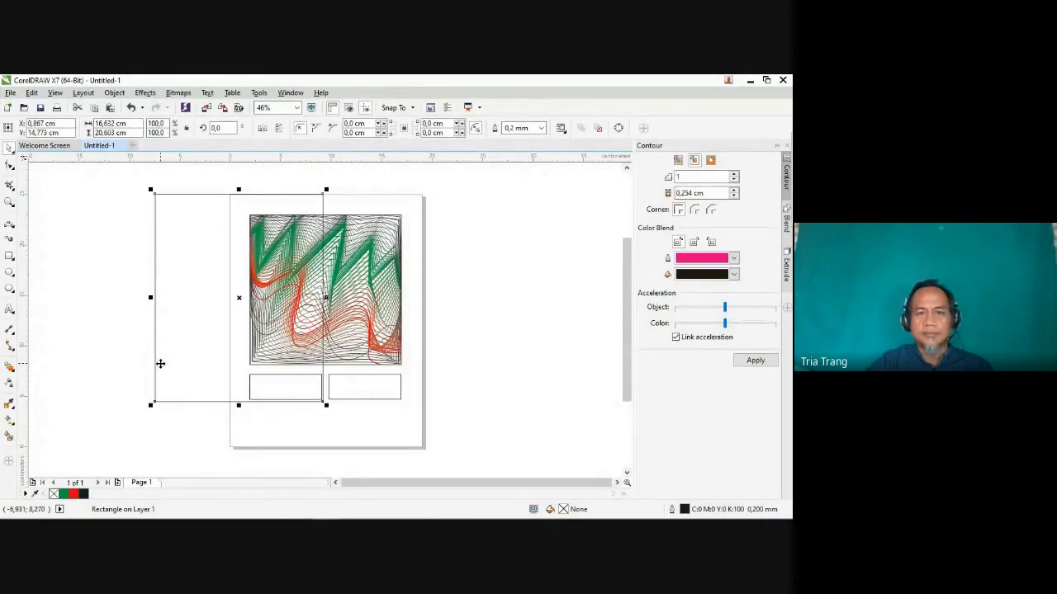
{"action": "left_click", "coordinate": [131, 108]}
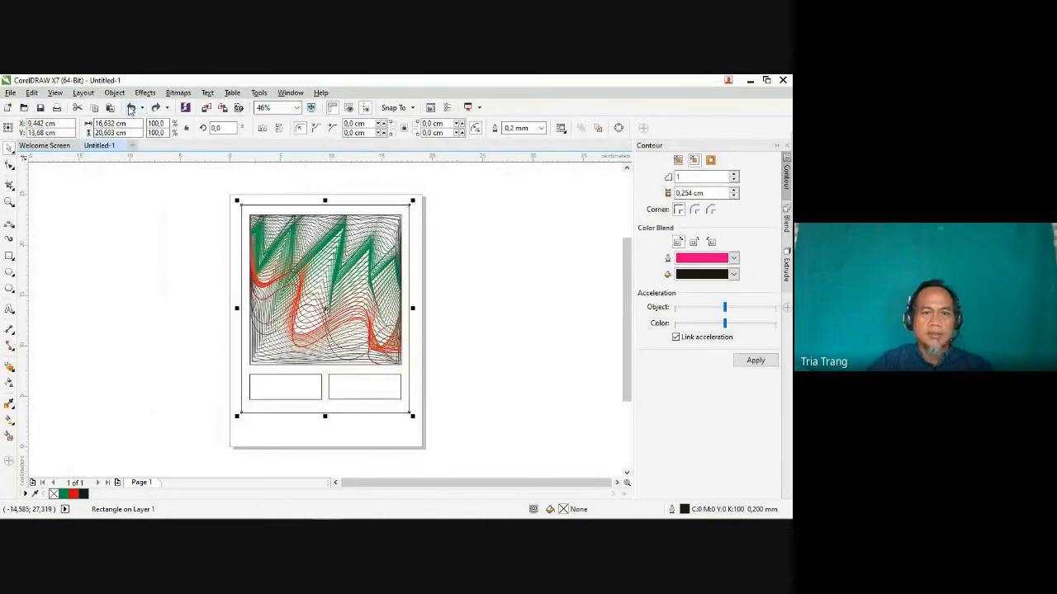
Step: Try a 1.5 mm outline on the PowerClip rectangle around the artwork, settle on 1.0 mm, and clear the selection
{"action": "left_click", "coordinate": [403, 365]}
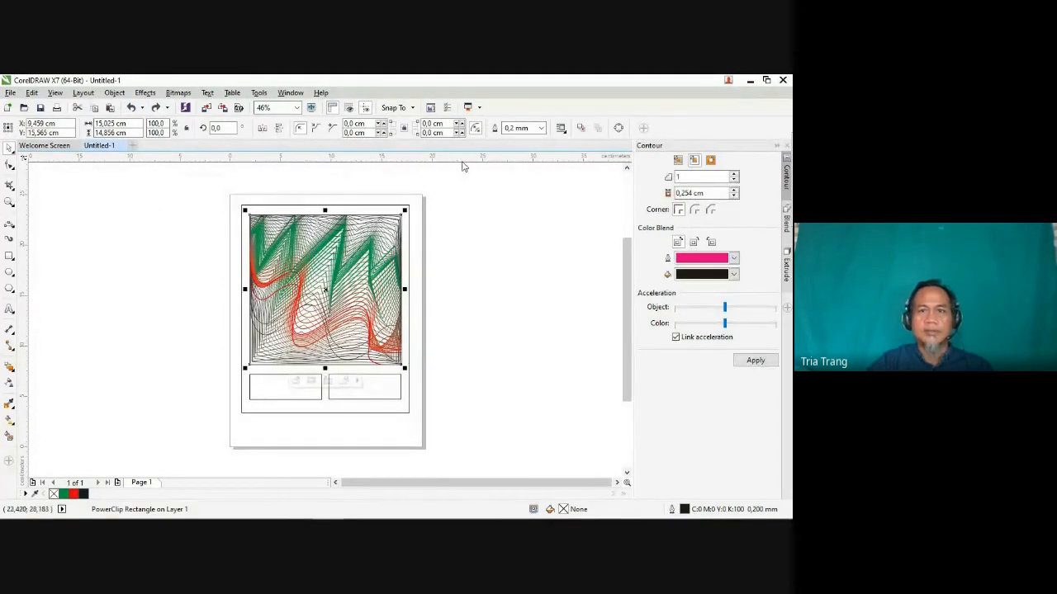
{"action": "left_click", "coordinate": [542, 128]}
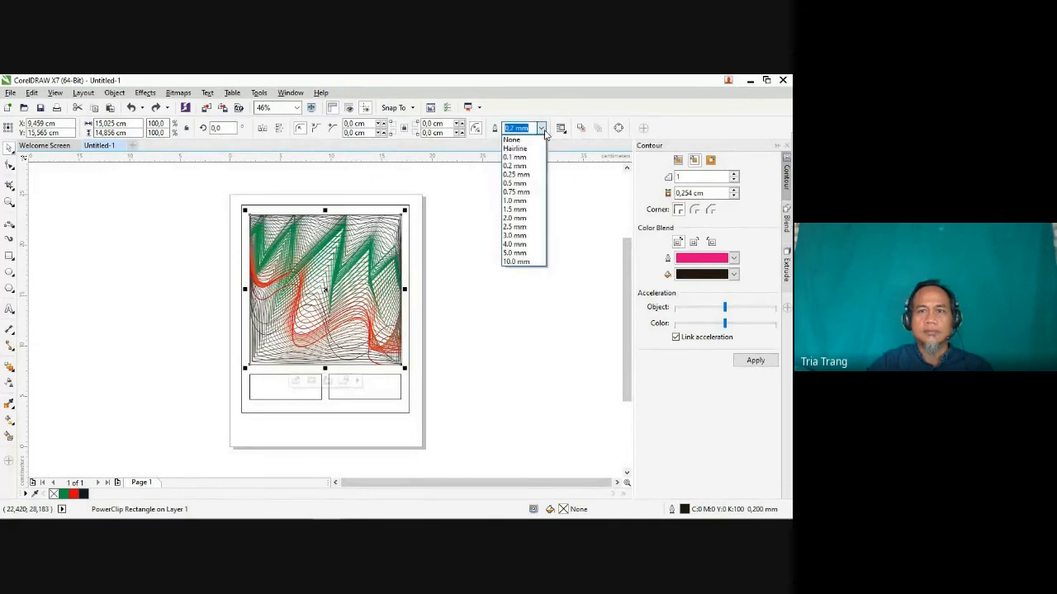
{"action": "left_click", "coordinate": [514, 211]}
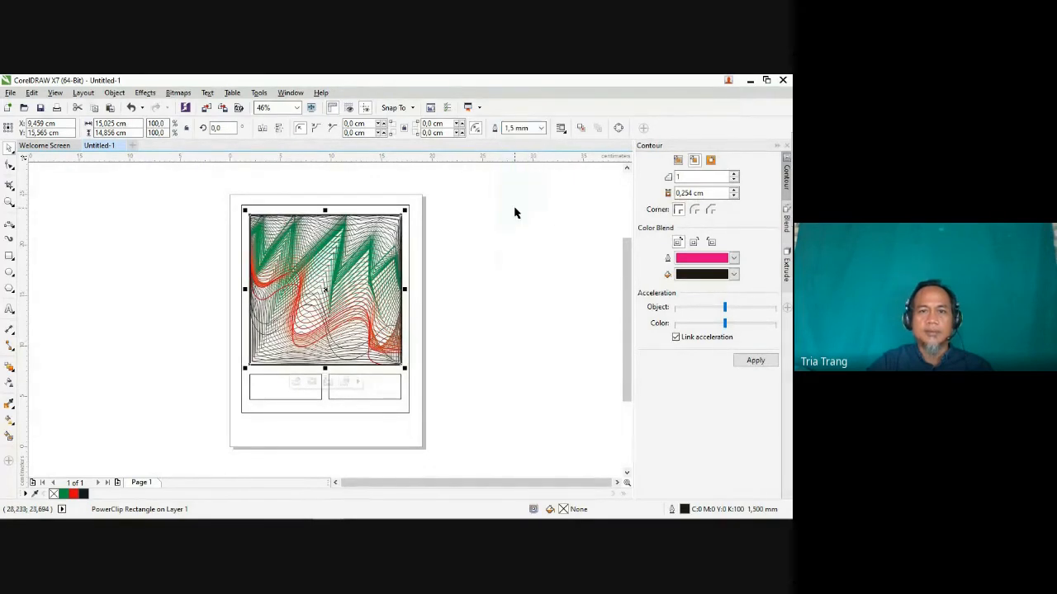
{"action": "left_click", "coordinate": [541, 129]}
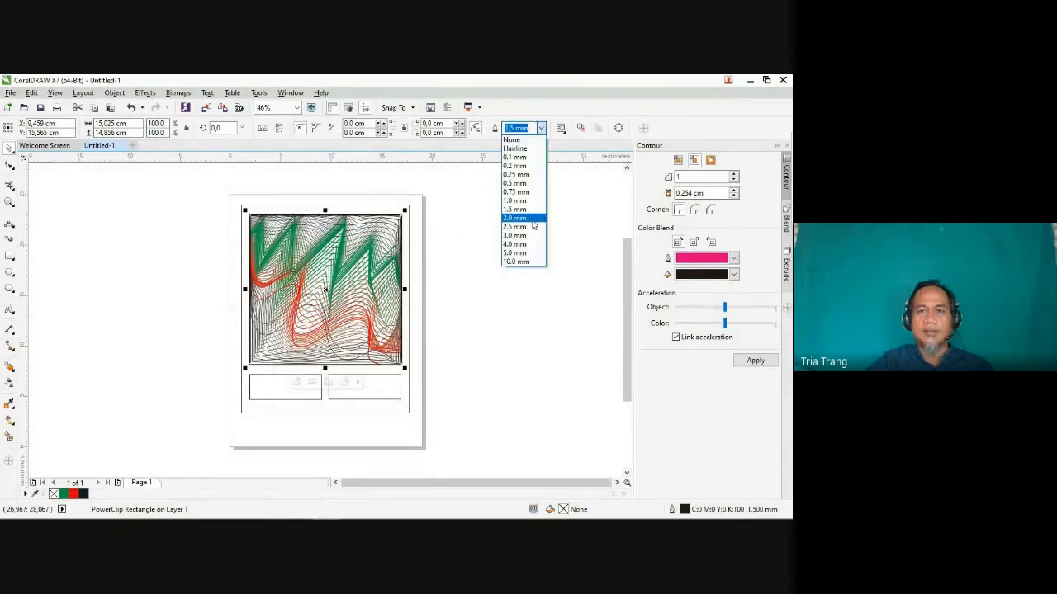
{"action": "left_click", "coordinate": [516, 200]}
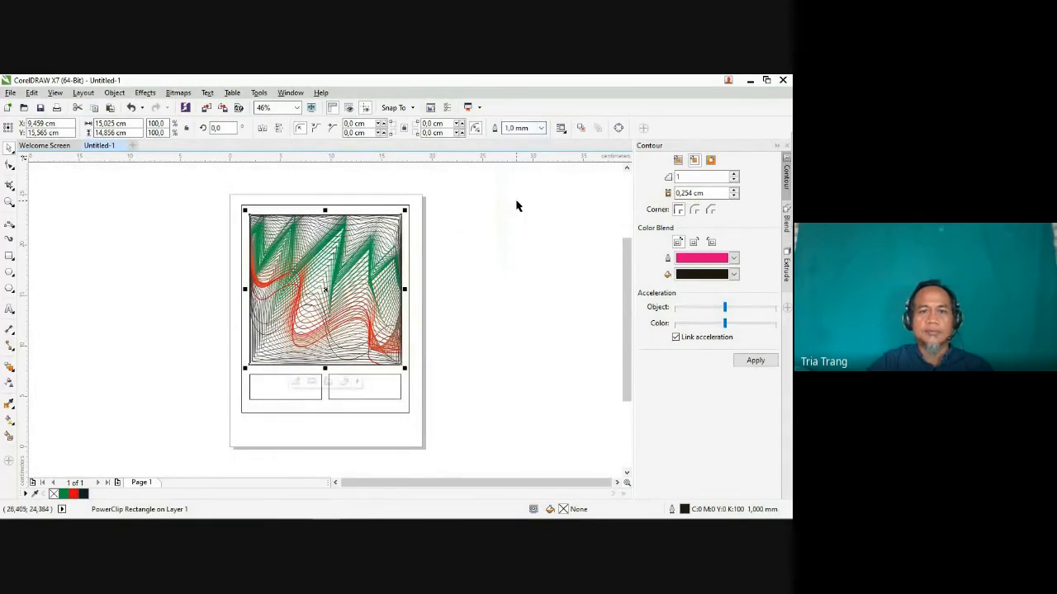
{"action": "left_click", "coordinate": [478, 306]}
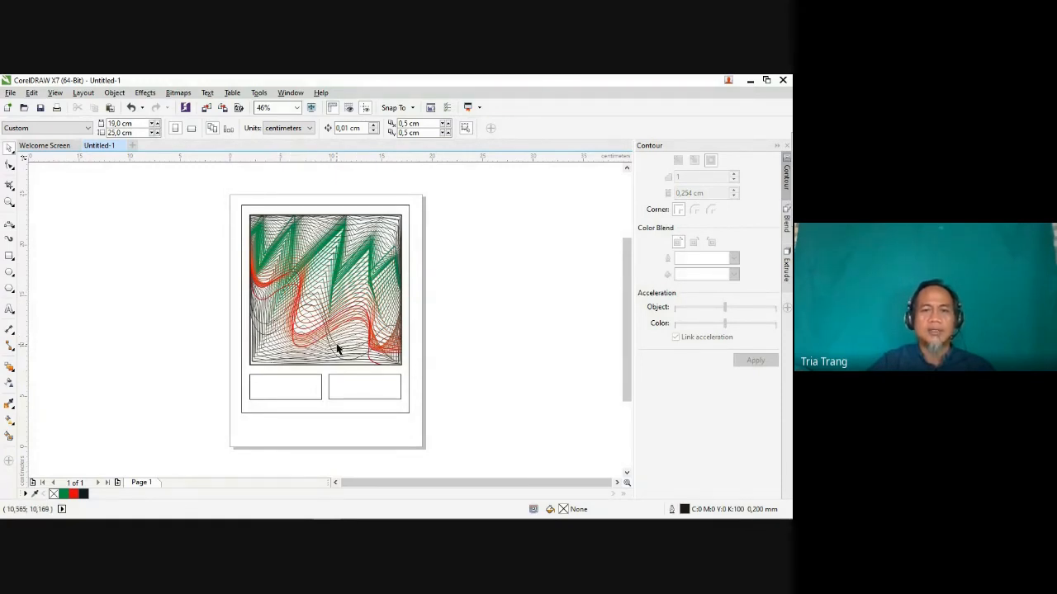
Step: Move the outer frame aside beyond the page's left edge, and give the artwork's PowerClip rectangle a black-to-white fountain fill
{"action": "left_click", "coordinate": [280, 250]}
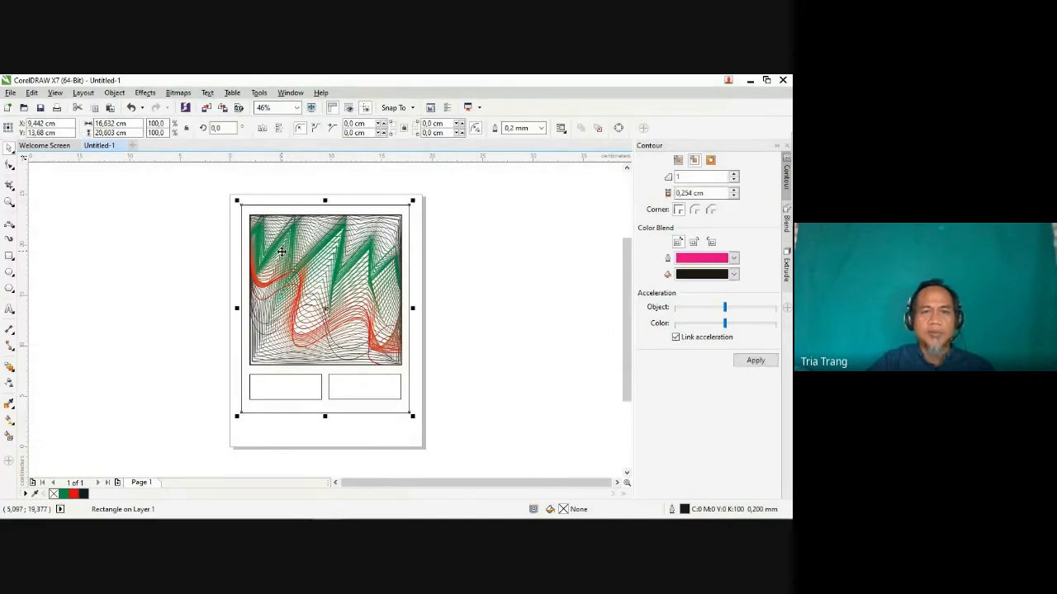
{"action": "left_click_drag", "start_coordinate": [282, 251], "coordinate": [158, 314]}
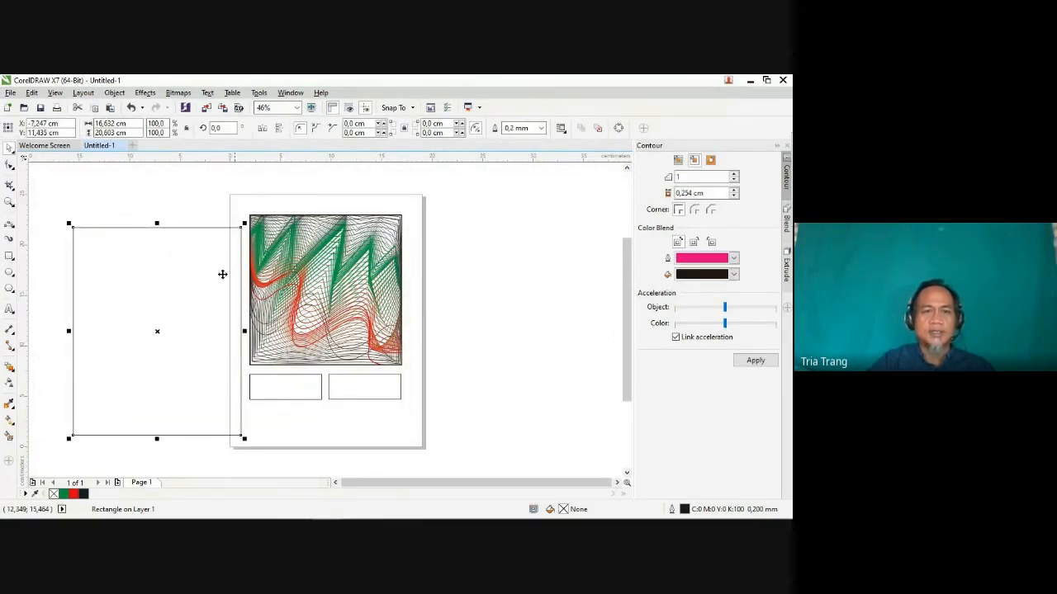
{"action": "left_click", "coordinate": [302, 278]}
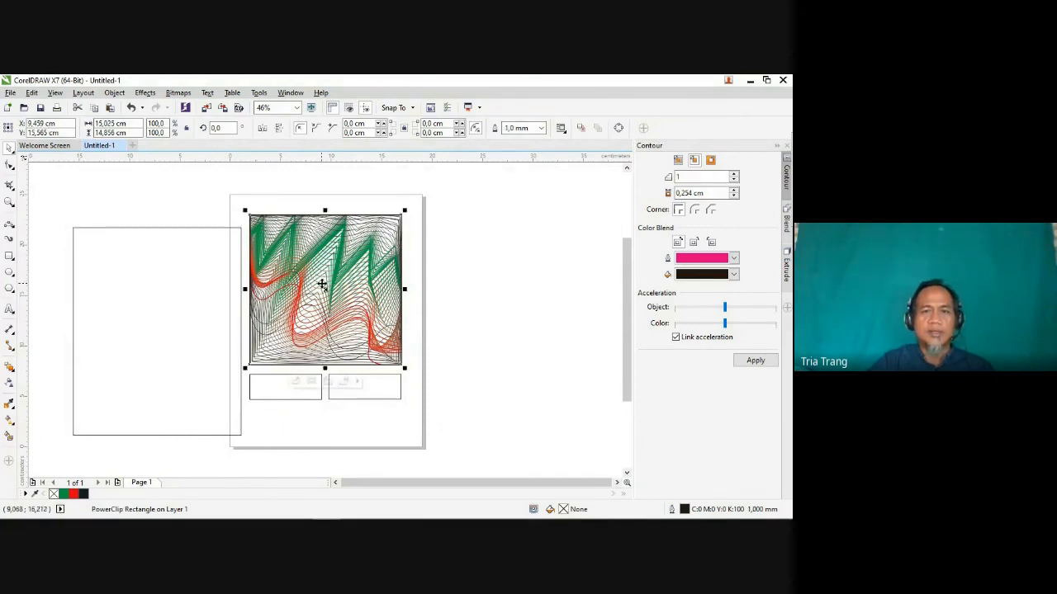
{"action": "double_click", "coordinate": [563, 510]}
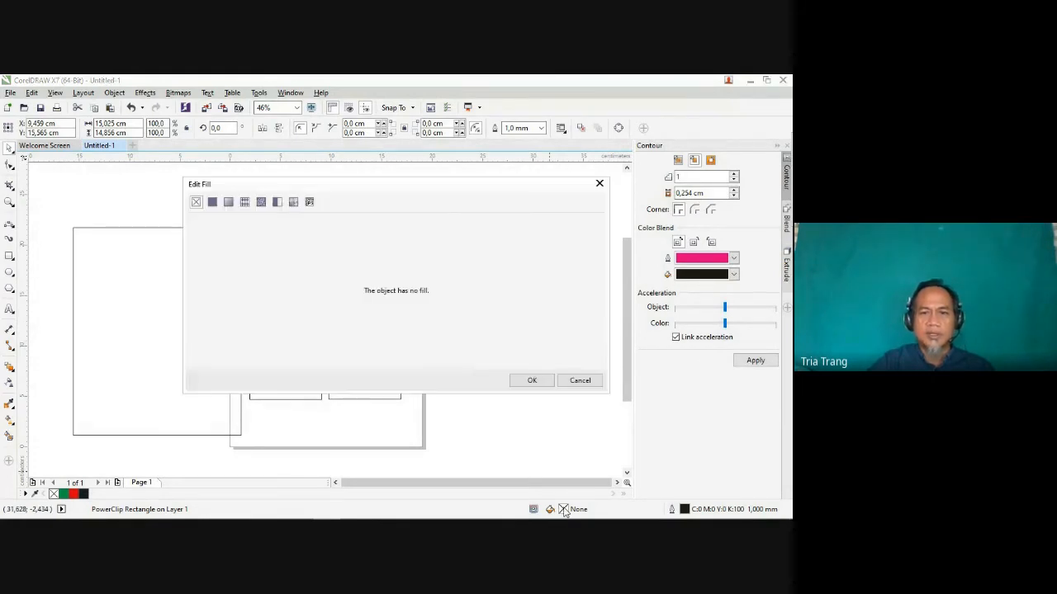
{"action": "left_click", "coordinate": [228, 202]}
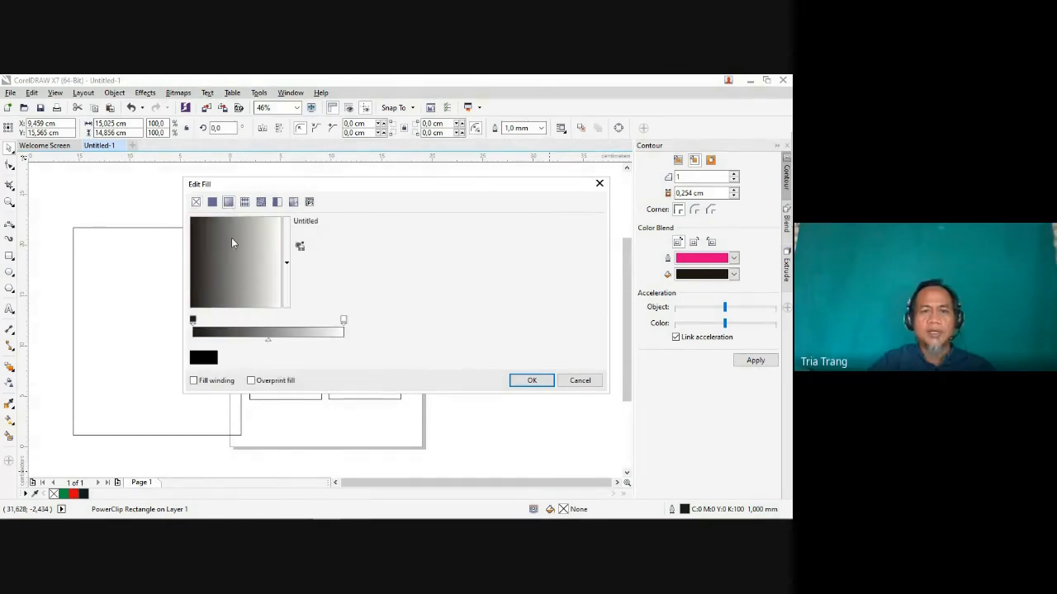
{"action": "left_click", "coordinate": [343, 321]}
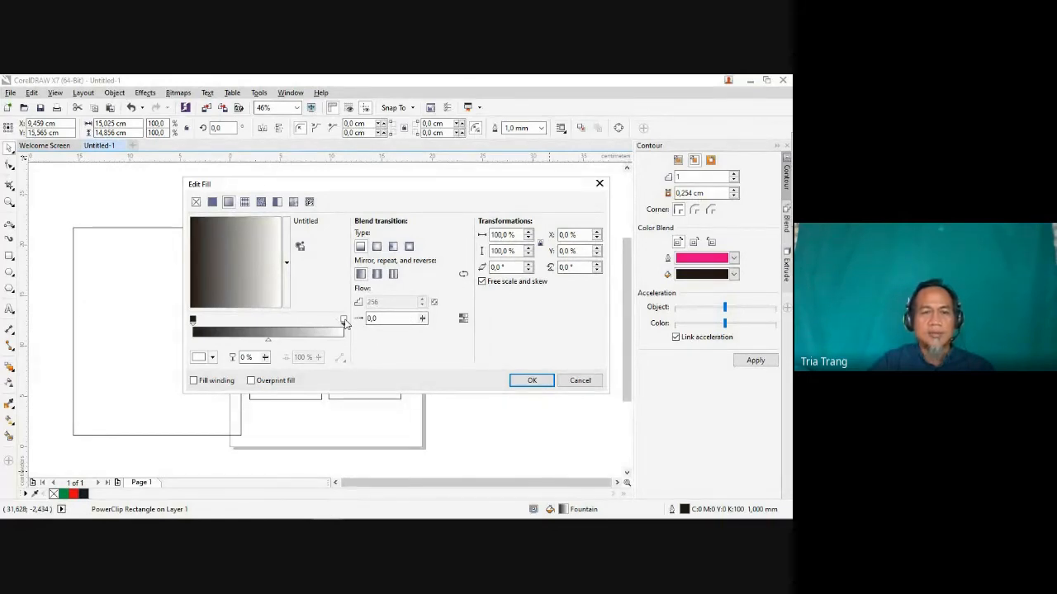
{"action": "left_click", "coordinate": [212, 359]}
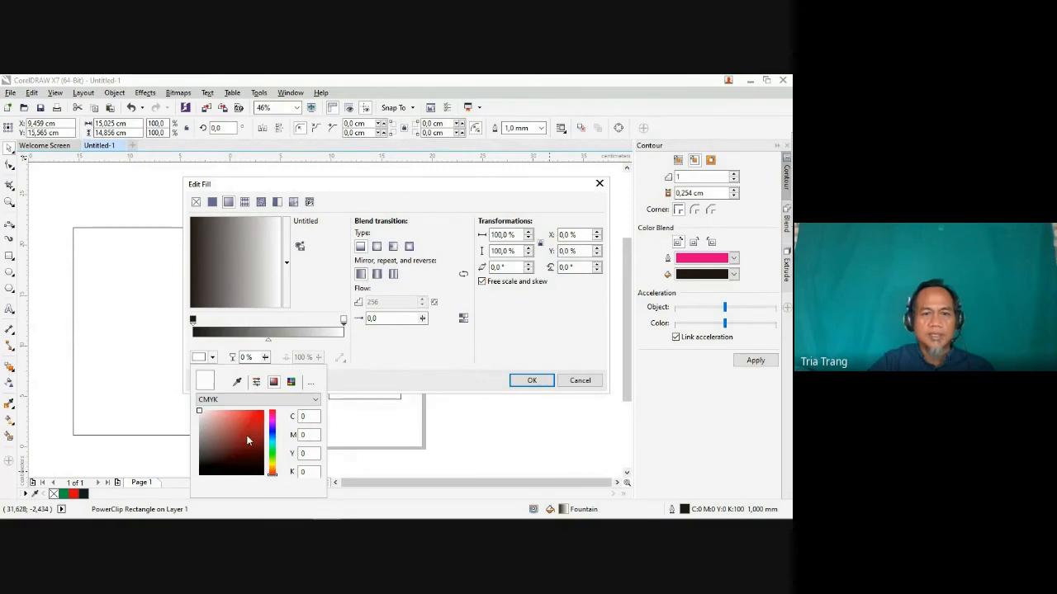
{"action": "left_click_drag", "start_coordinate": [274, 435], "coordinate": [274, 442]}
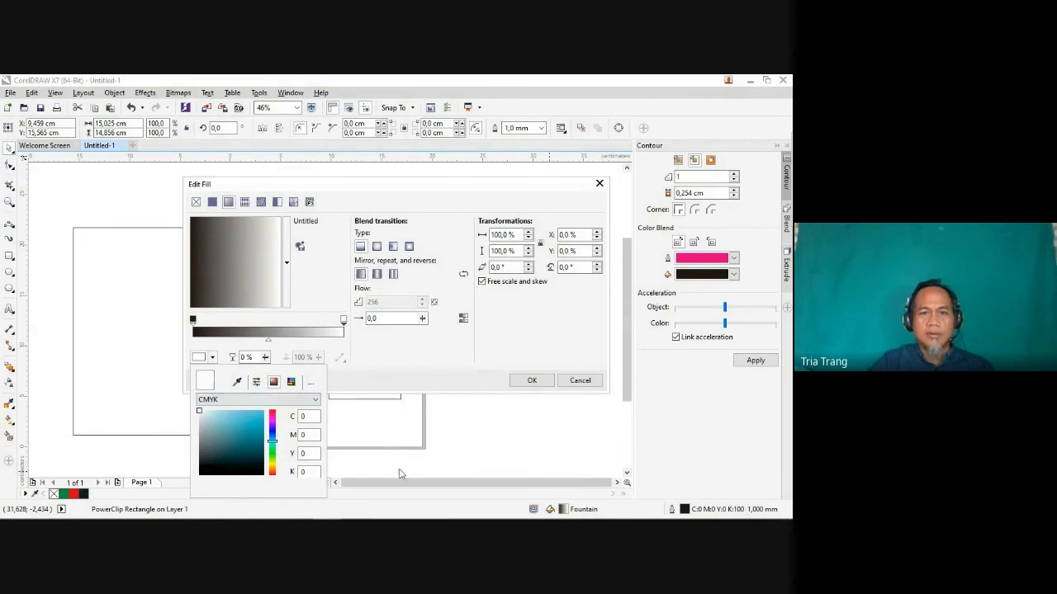
{"action": "left_click", "coordinate": [531, 382]}
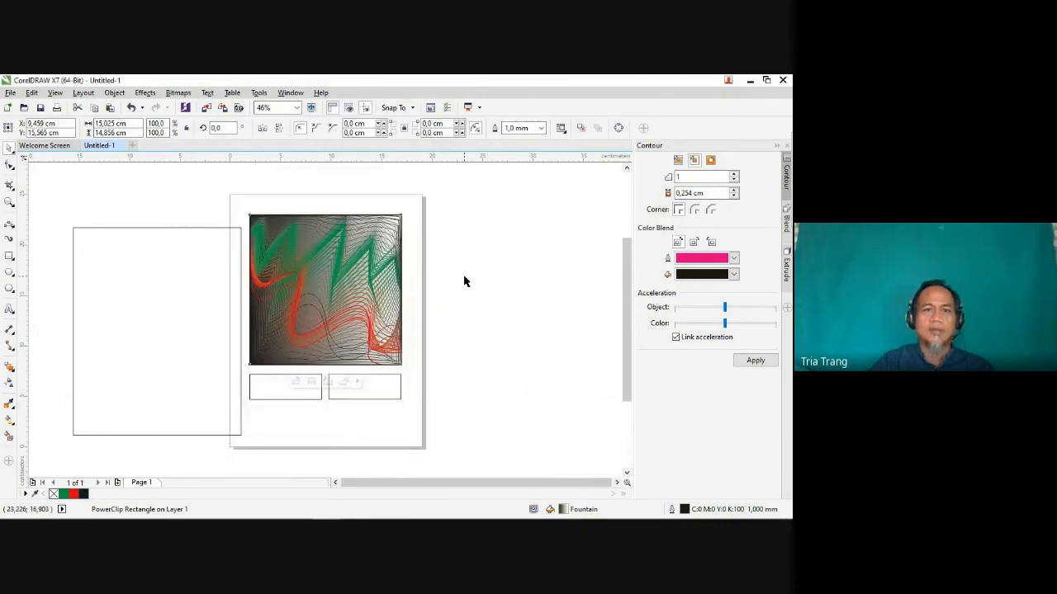
{"action": "left_click", "coordinate": [473, 290]}
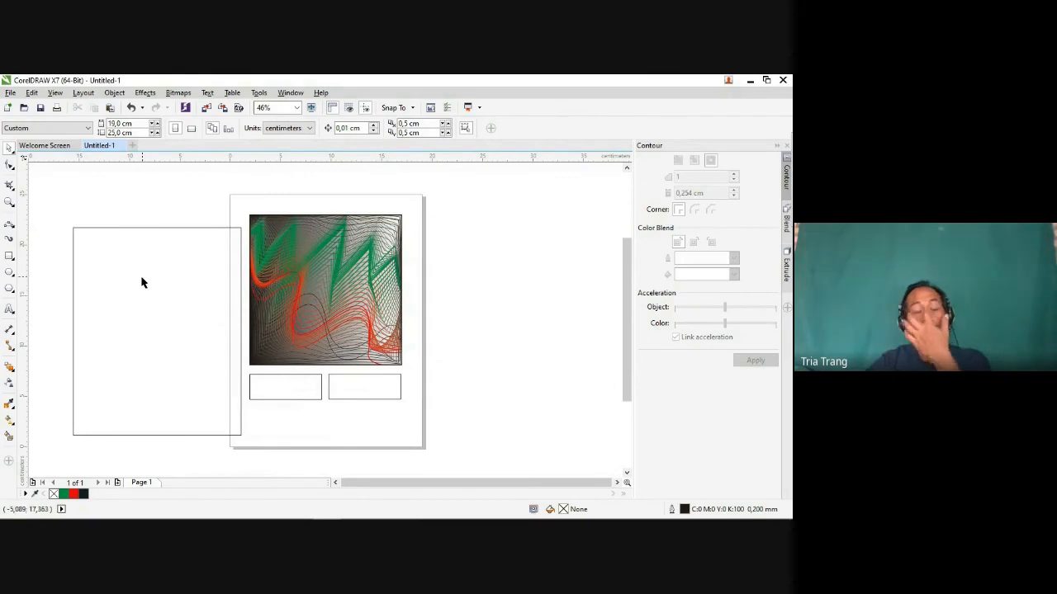
Step: Move the outer frame back onto the page so it surrounds the artwork and both boxes
{"action": "left_click_drag", "start_coordinate": [139, 279], "coordinate": [308, 254]}
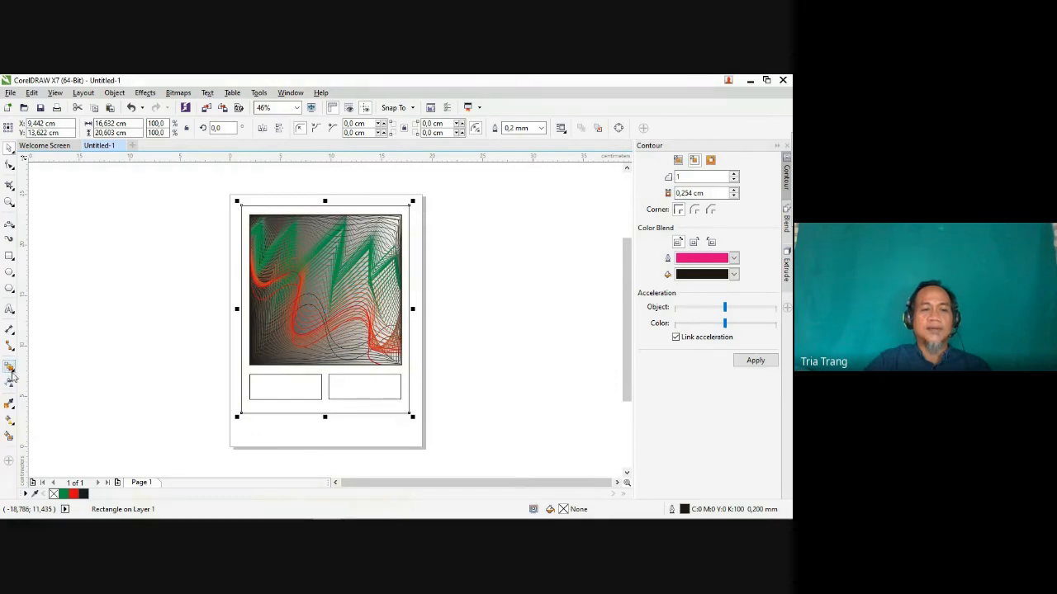
{"action": "left_click", "coordinate": [12, 227]}
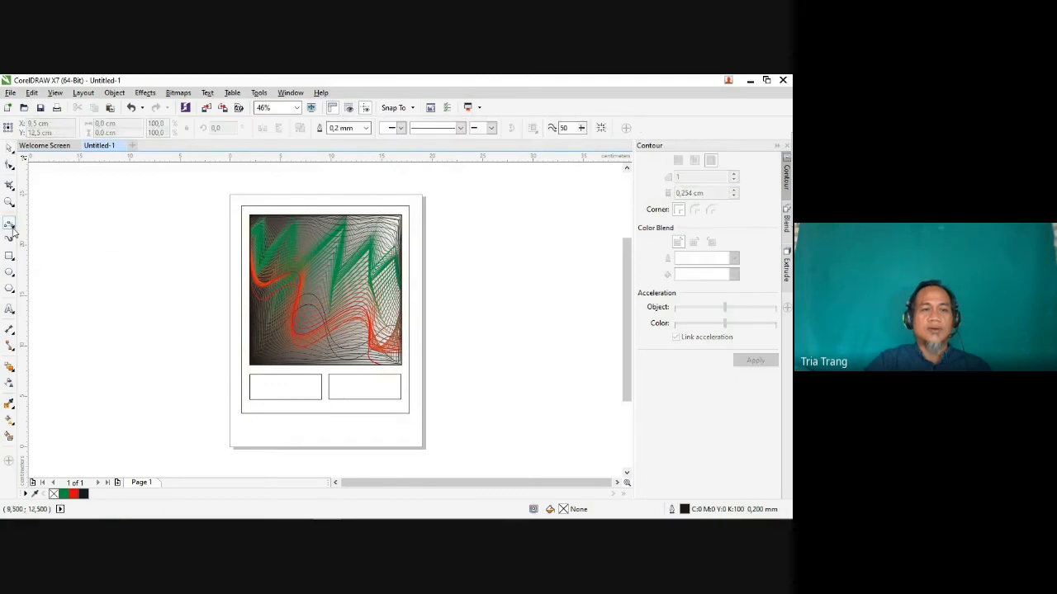
{"action": "left_click", "coordinate": [13, 231]}
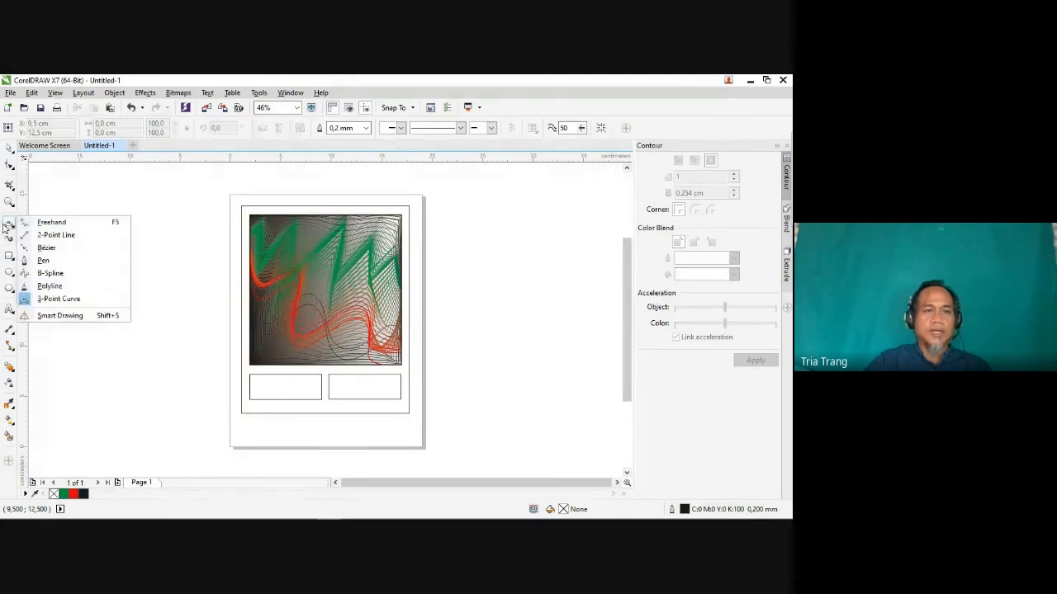
{"action": "left_click", "coordinate": [10, 367]}
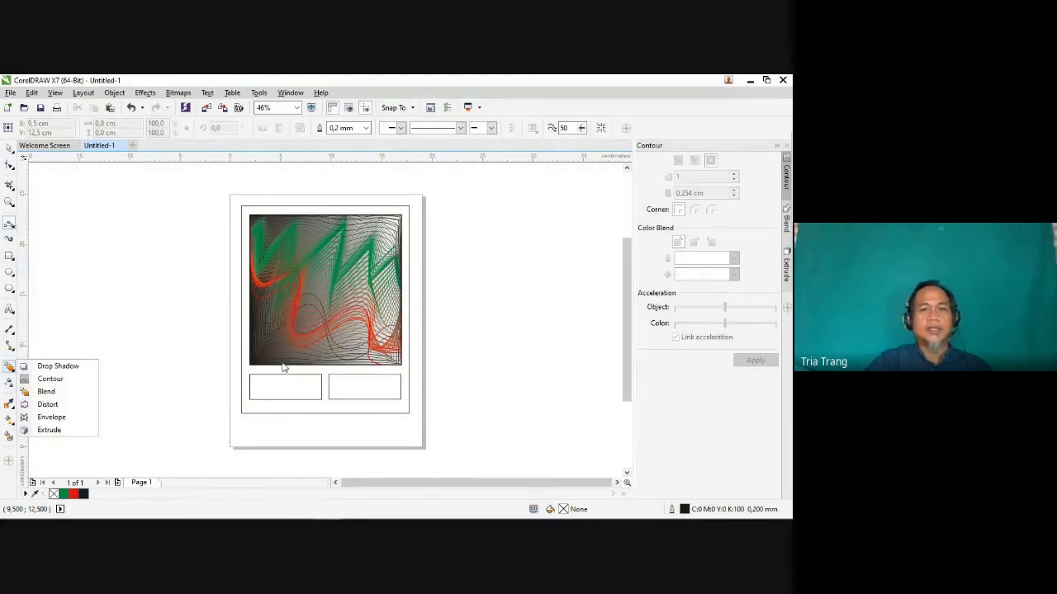
{"action": "left_click", "coordinate": [162, 246]}
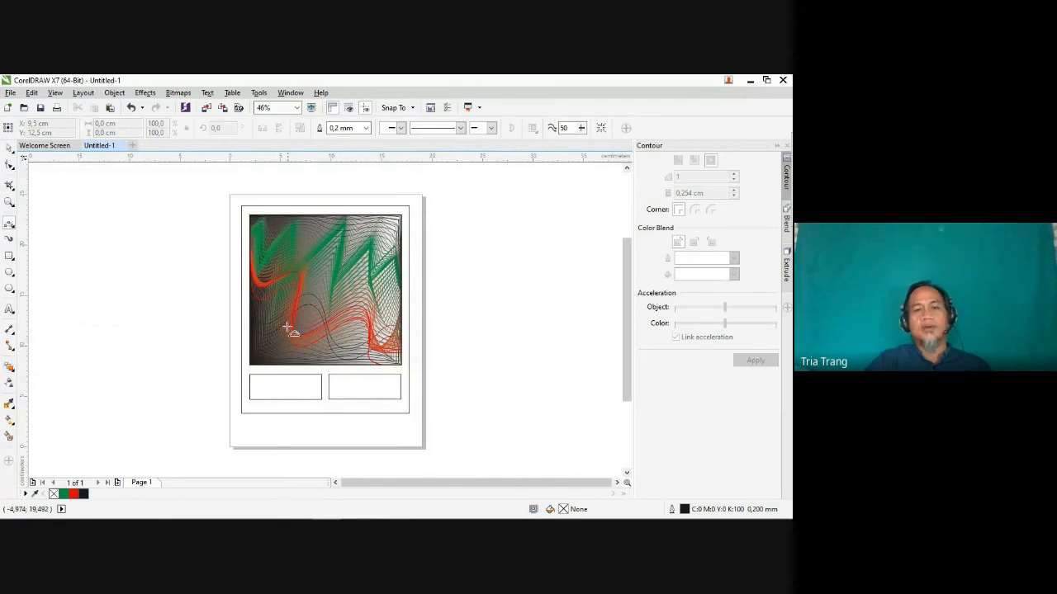